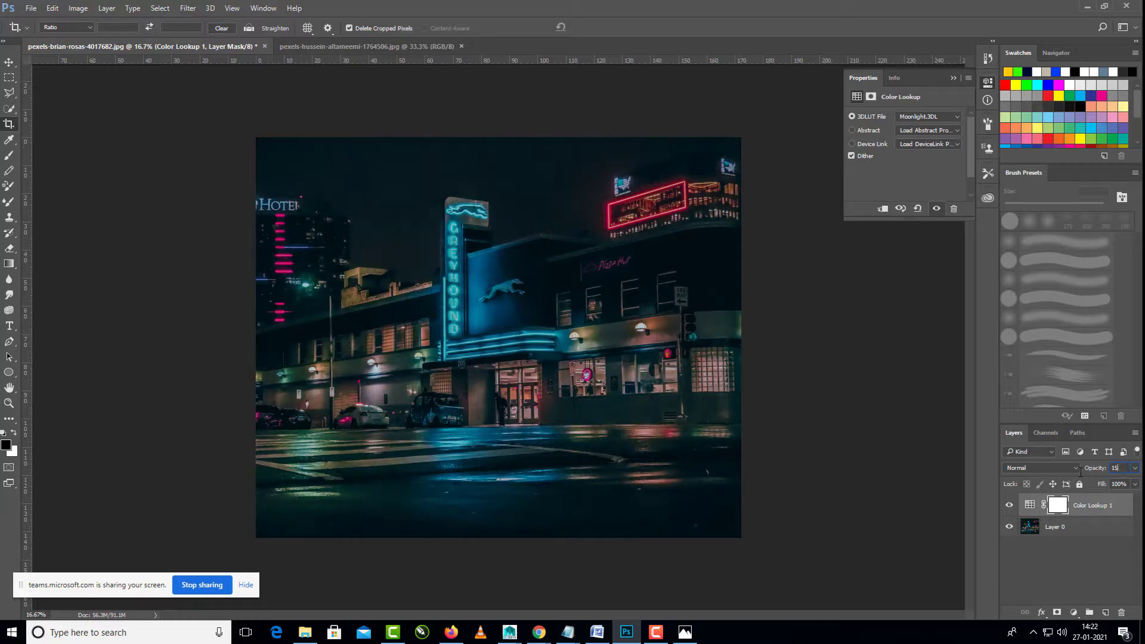
# Step: Confirm 15% opacity for the Color Lookup 1 layer and apply the crop to the night street photo
pyautogui.click(753, 462)
pyautogui.click(9, 64)
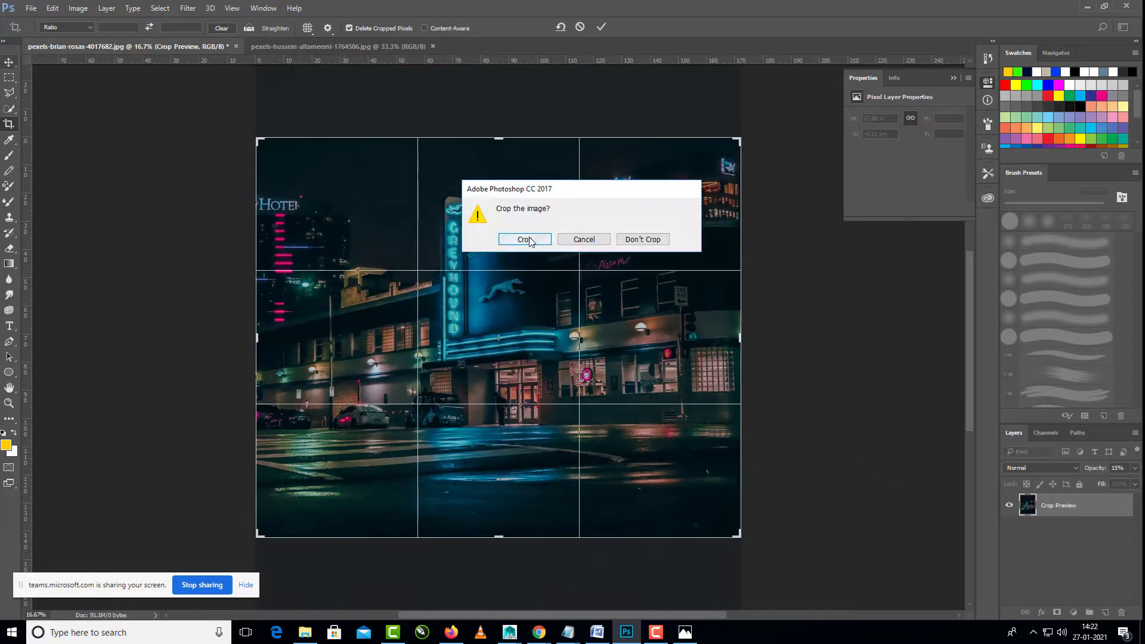
pyautogui.press('Return')
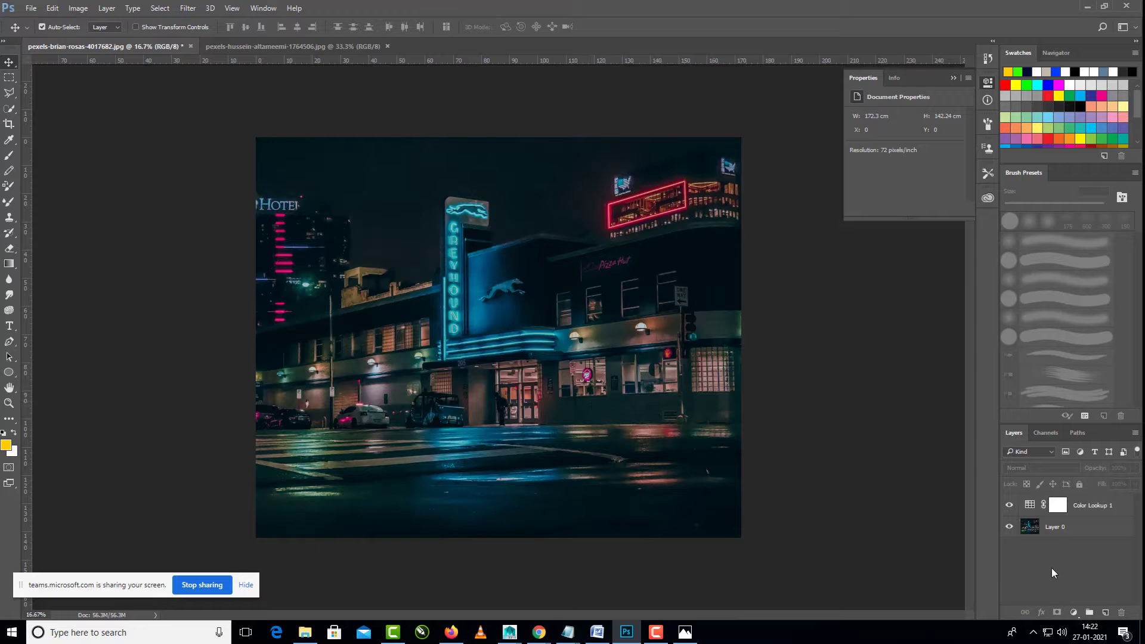
# Step: Add a new layer above Color Lookup 1 and draw a vertical white-to-beige gradient across it
pyautogui.click(1106, 613)
pyautogui.click(9, 263)
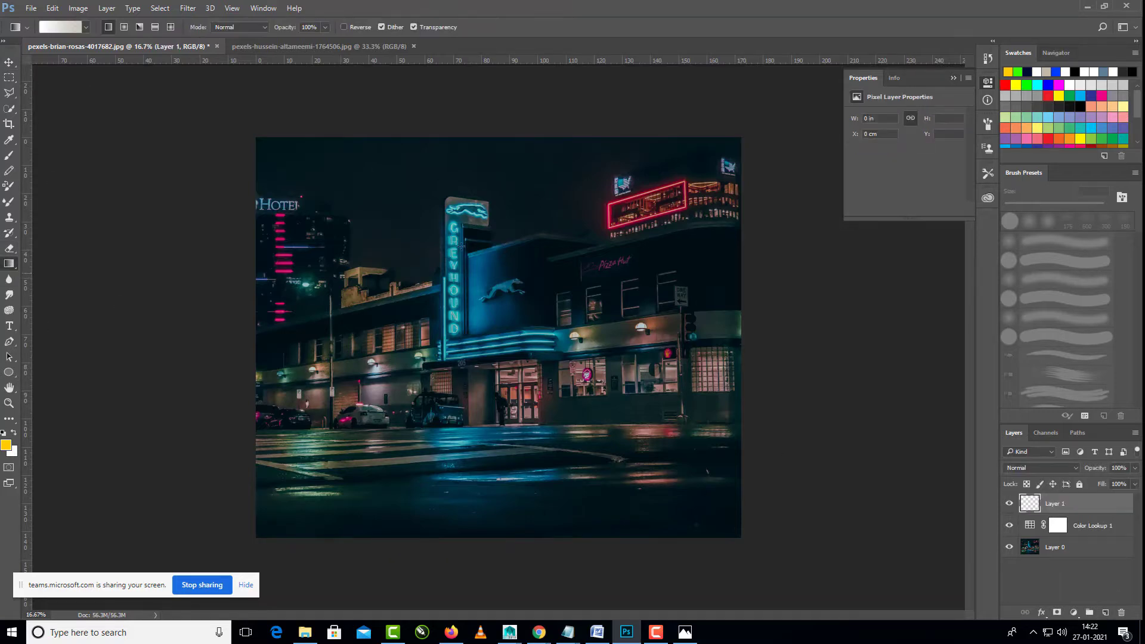
pyautogui.moveTo(503, 118); pyautogui.dragTo(503, 118)
pyautogui.hotkey('ctrl', 'z')
pyautogui.moveTo(498, 552); pyautogui.dragTo(481, 127)
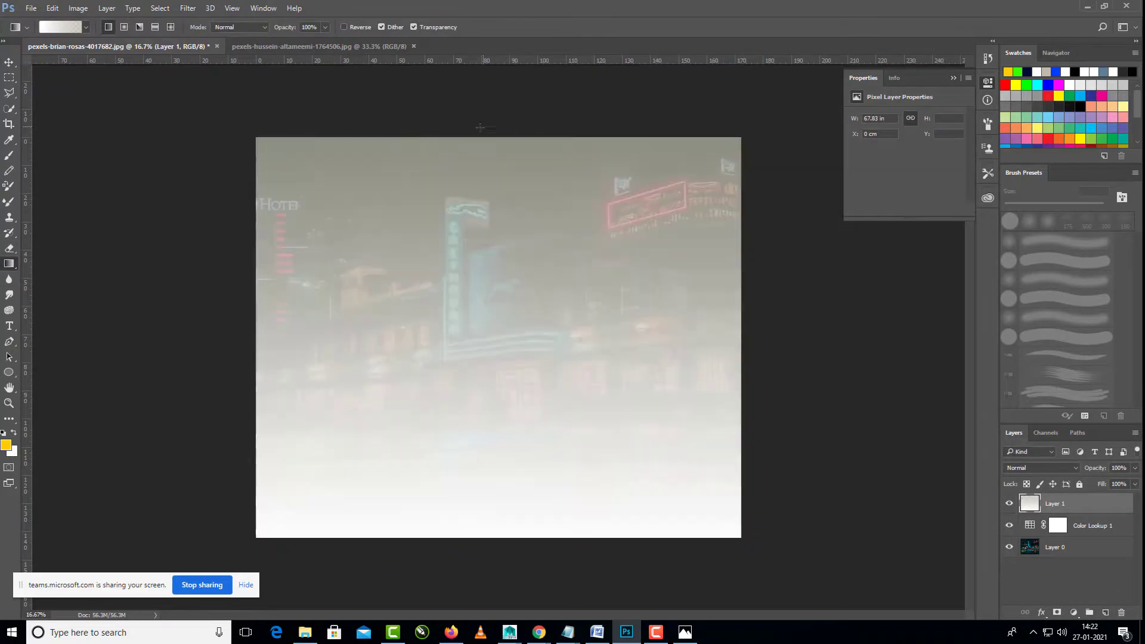
# Step: Change the gradient's end color stop to a saturated bright blue
pyautogui.click(77, 30)
pyautogui.click(893, 329)
pyautogui.click(716, 377)
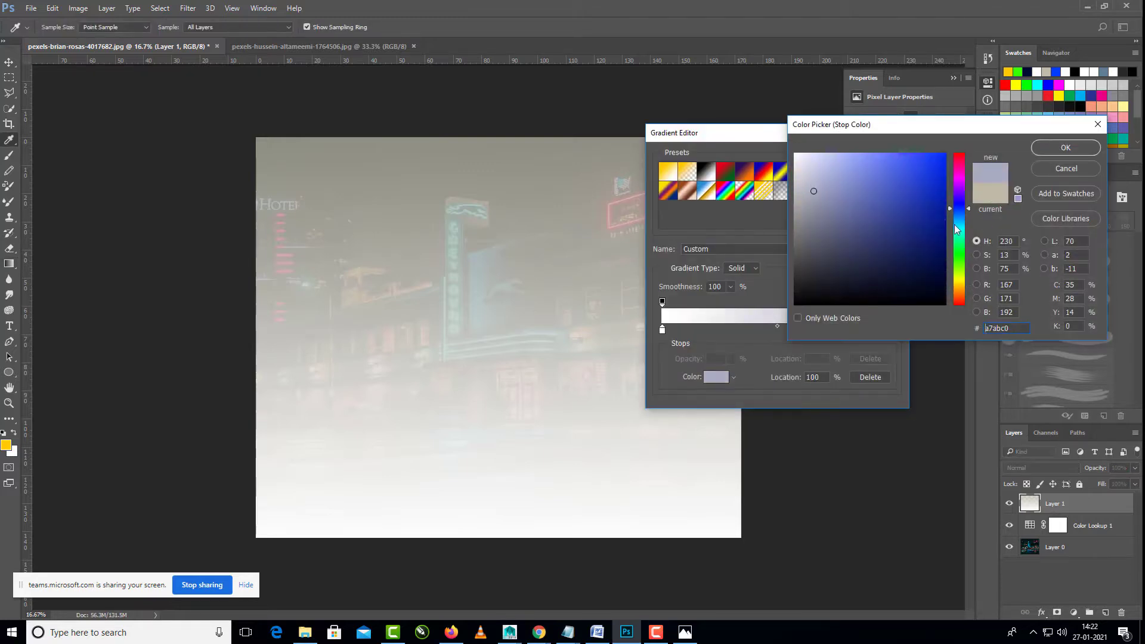
pyautogui.click(926, 154)
pyautogui.press('Return')
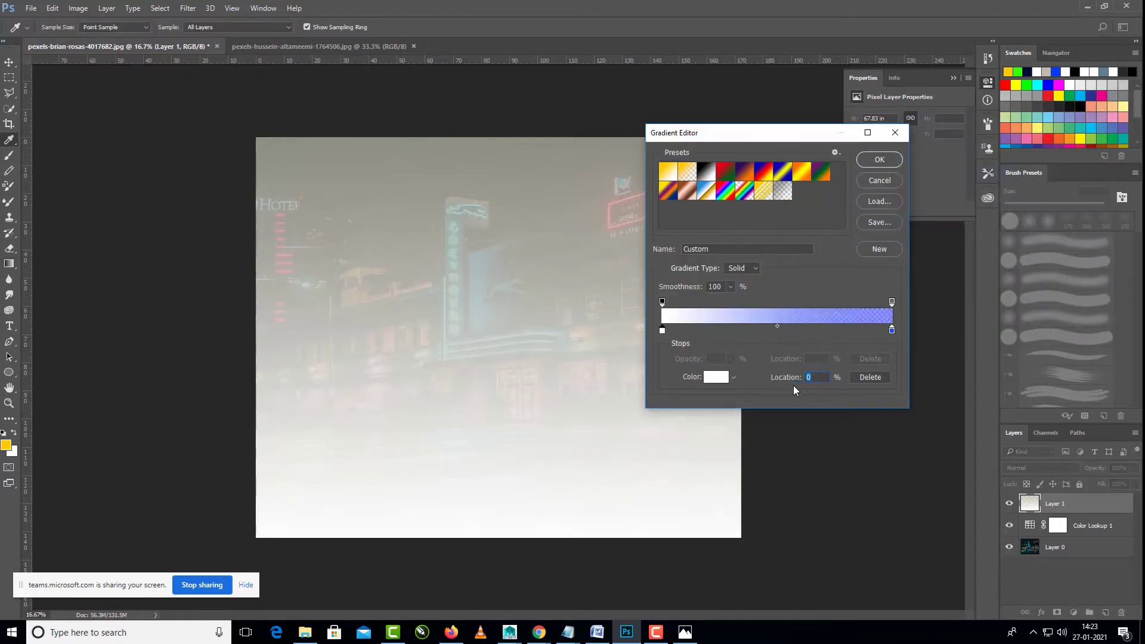
# Step: Remove the white color stop, leave the blue stop at location 0%, and accept the gradient
pyautogui.click(716, 377)
pyautogui.click(1074, 170)
pyautogui.moveTo(892, 329); pyautogui.dragTo(748, 329)
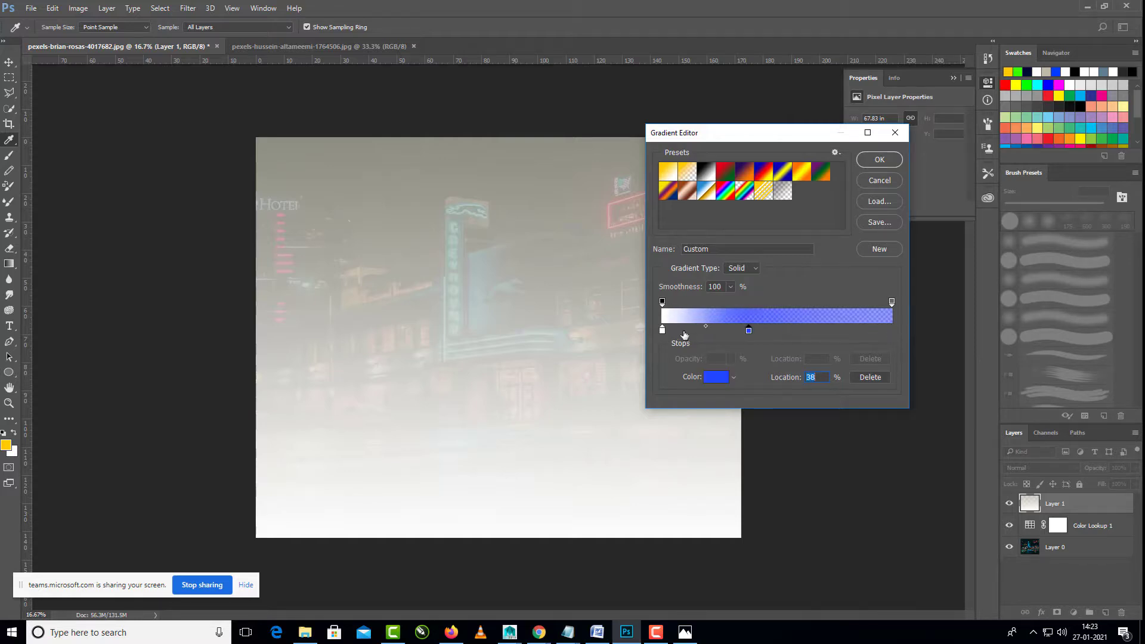
pyautogui.moveTo(663, 331); pyautogui.dragTo(906, 343)
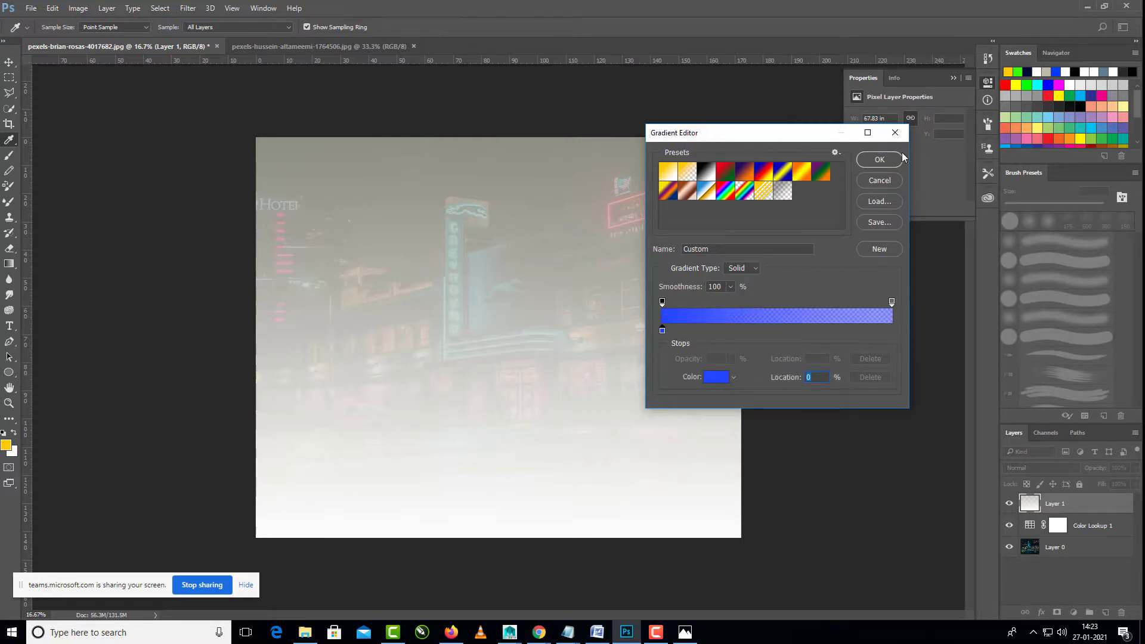
pyautogui.click(897, 159)
# Step: Fill Layer 1 with the blue gradient and set the layer to Multiply at 30% opacity
pyautogui.moveTo(498, 555); pyautogui.dragTo(494, 141)
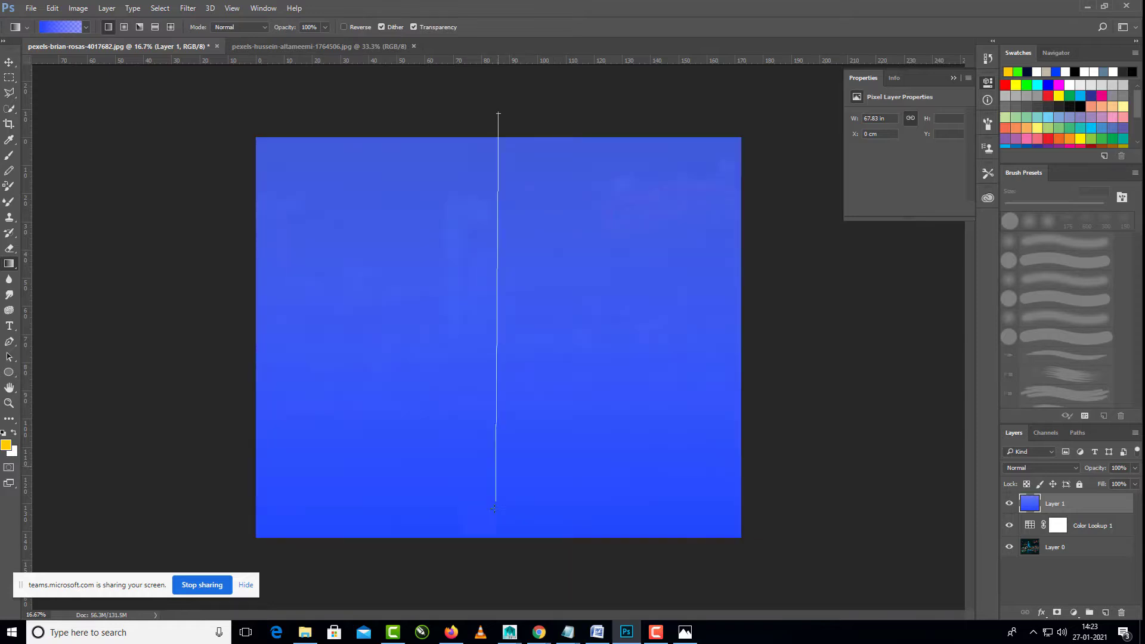
pyautogui.moveTo(493, 508); pyautogui.dragTo(497, 548)
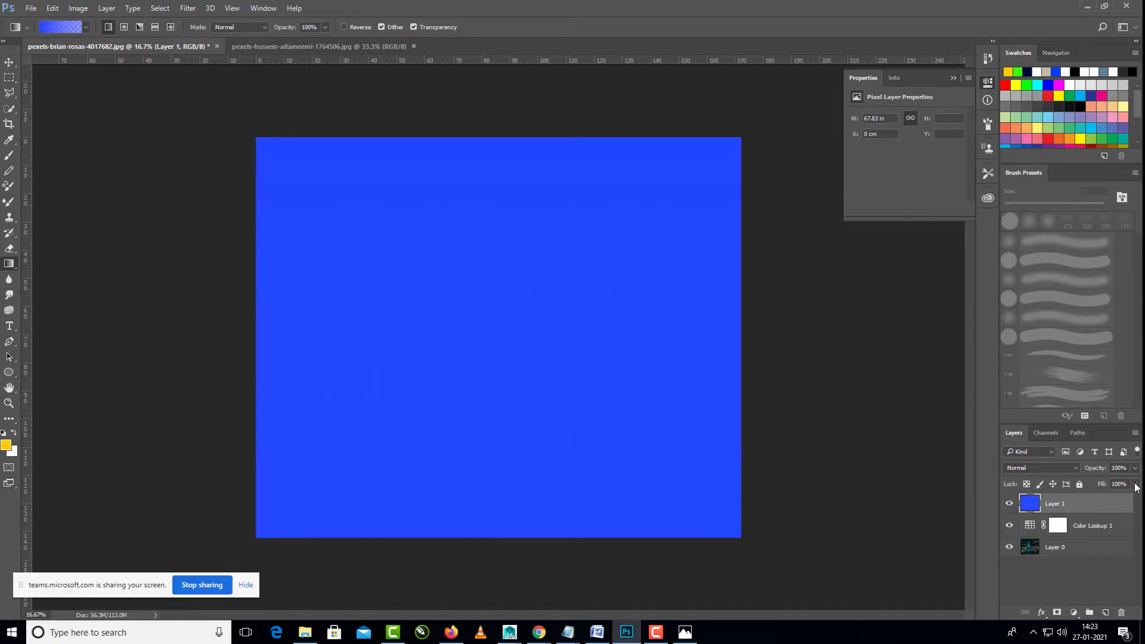
pyautogui.click(1041, 468)
pyautogui.click(1022, 263)
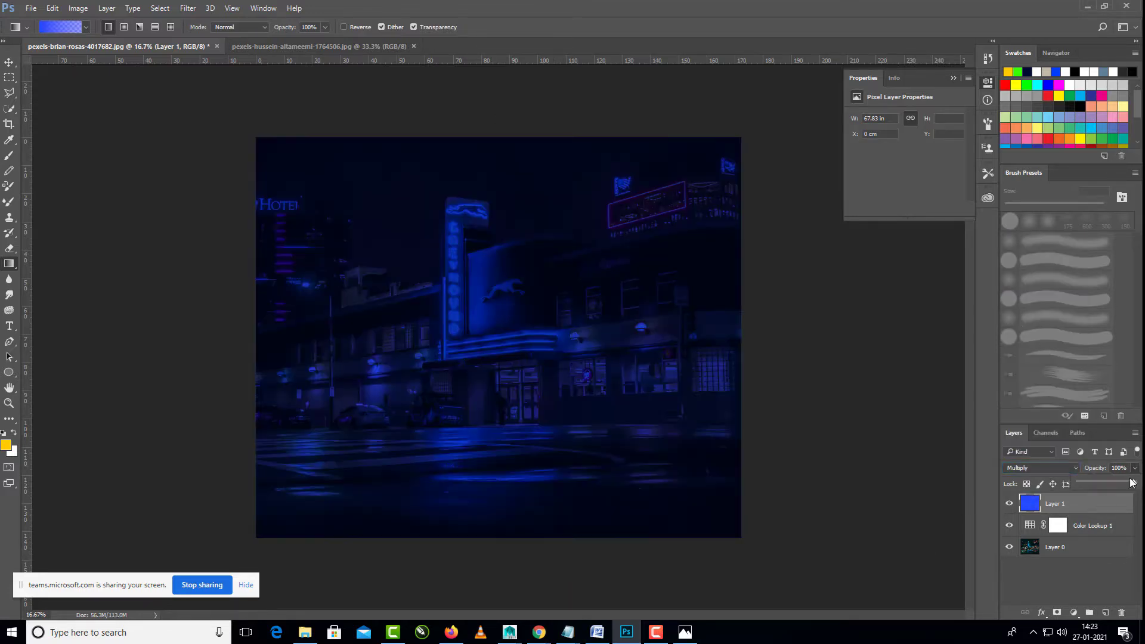
pyautogui.moveTo(1132, 483); pyautogui.dragTo(1095, 484)
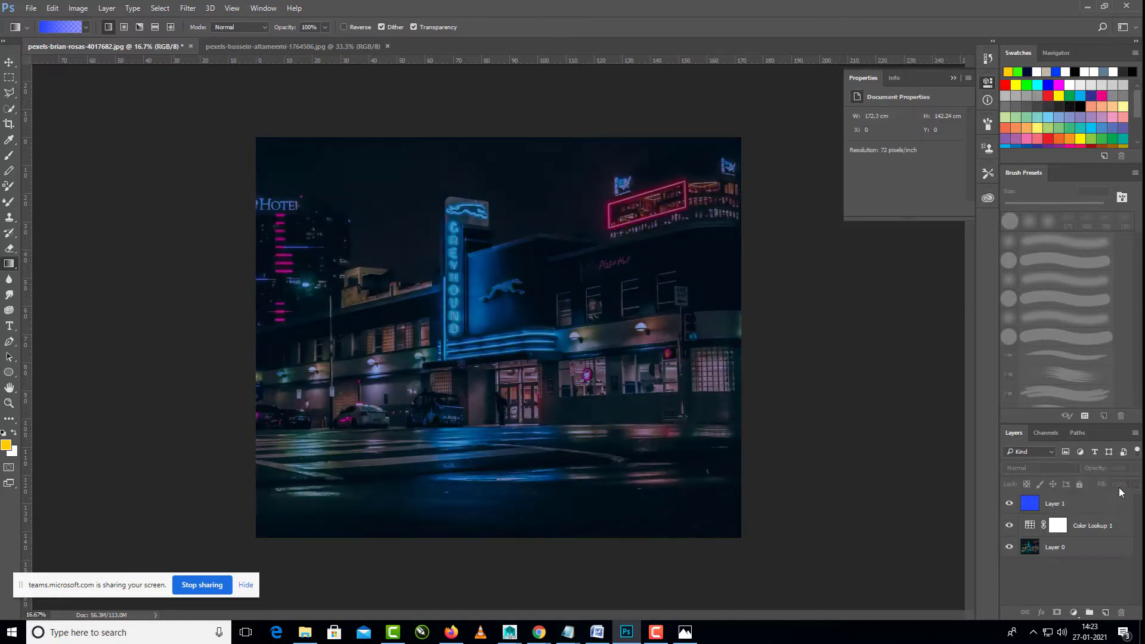
# Step: Change Layer 1's blend mode to Soft Light and lower its opacity for a subtler blue tint
pyautogui.click(1040, 467)
pyautogui.click(1018, 351)
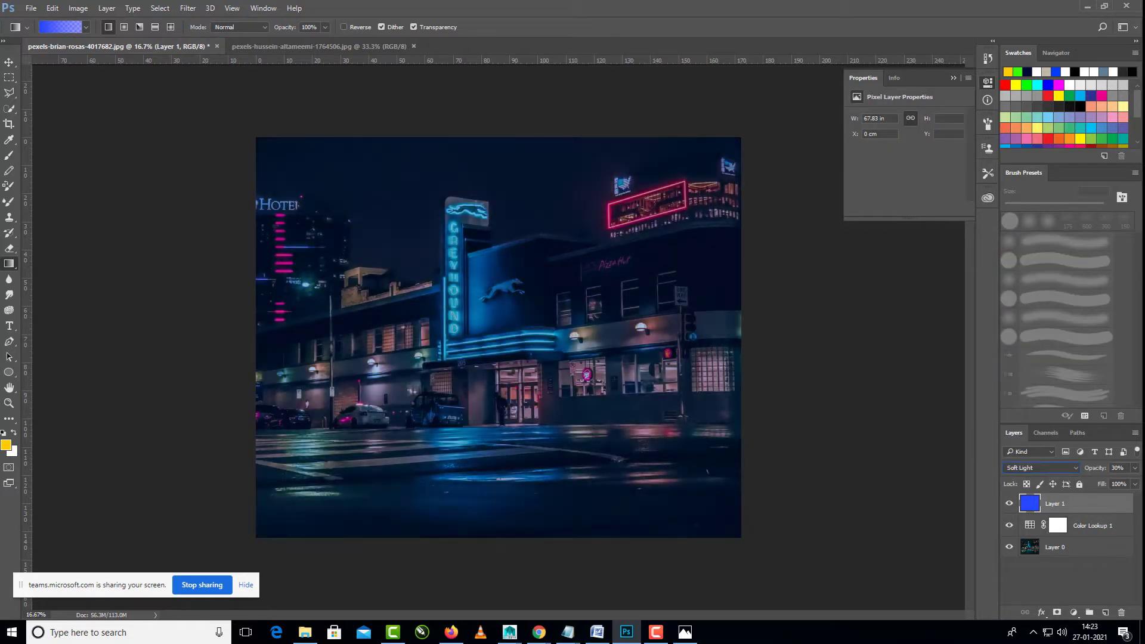
pyautogui.moveTo(1100, 500); pyautogui.dragTo(1099, 499)
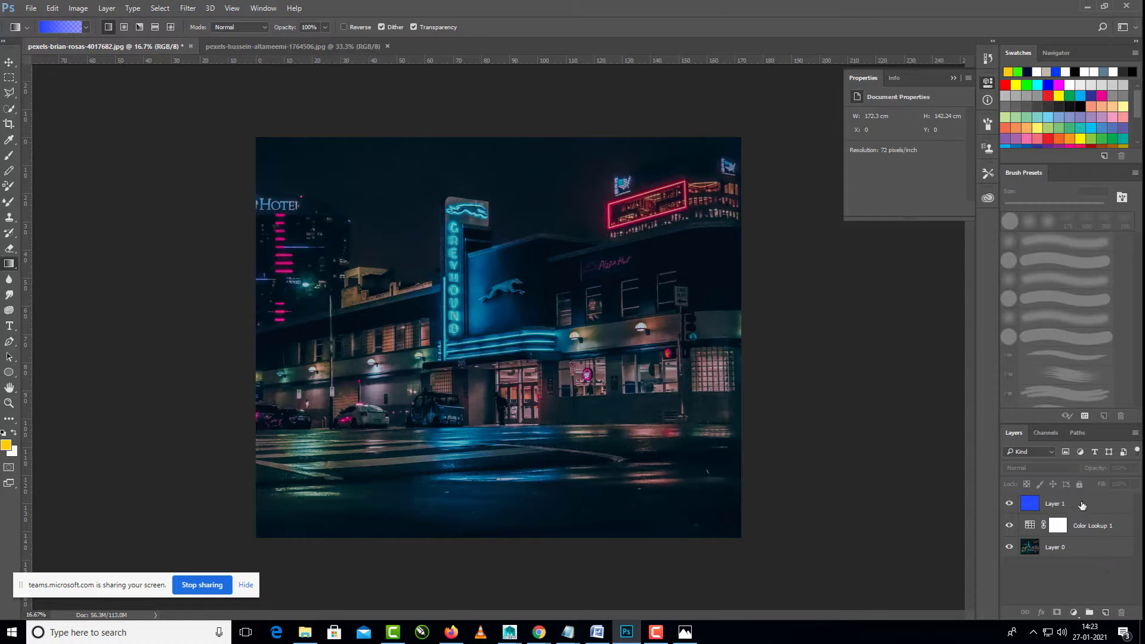
# Step: Duplicate Layer 0 as BG with the original hidden, and merge the visible layers into one
pyautogui.rightClick(1076, 549)
pyautogui.click(954, 130)
pyautogui.press('Return')
pyautogui.doubleClick(1066, 548)
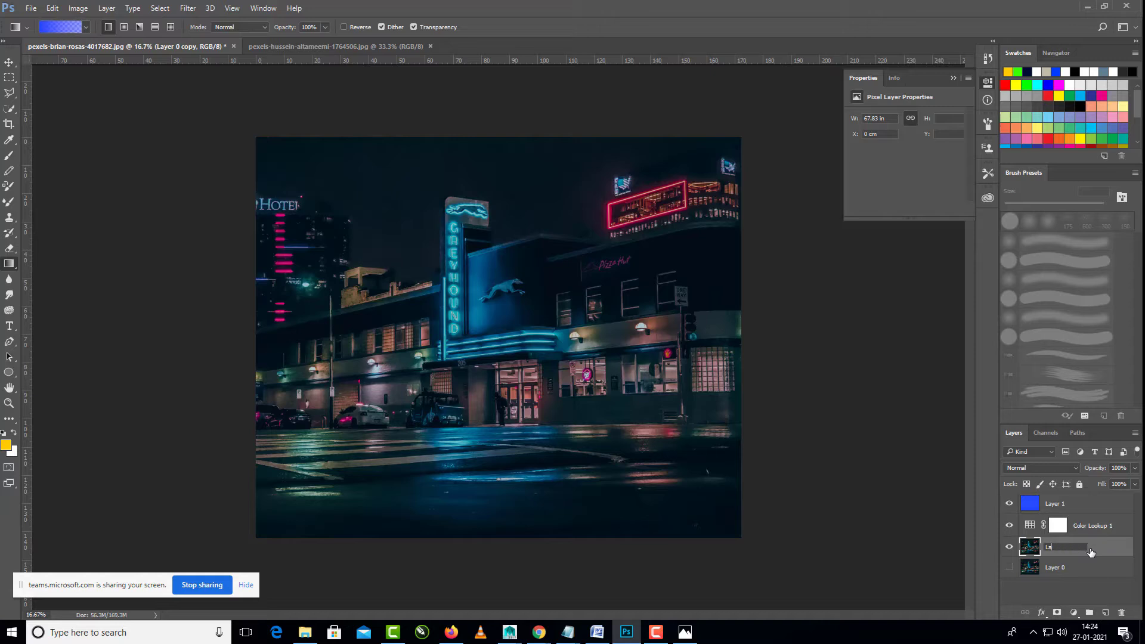
pyautogui.click(1082, 589)
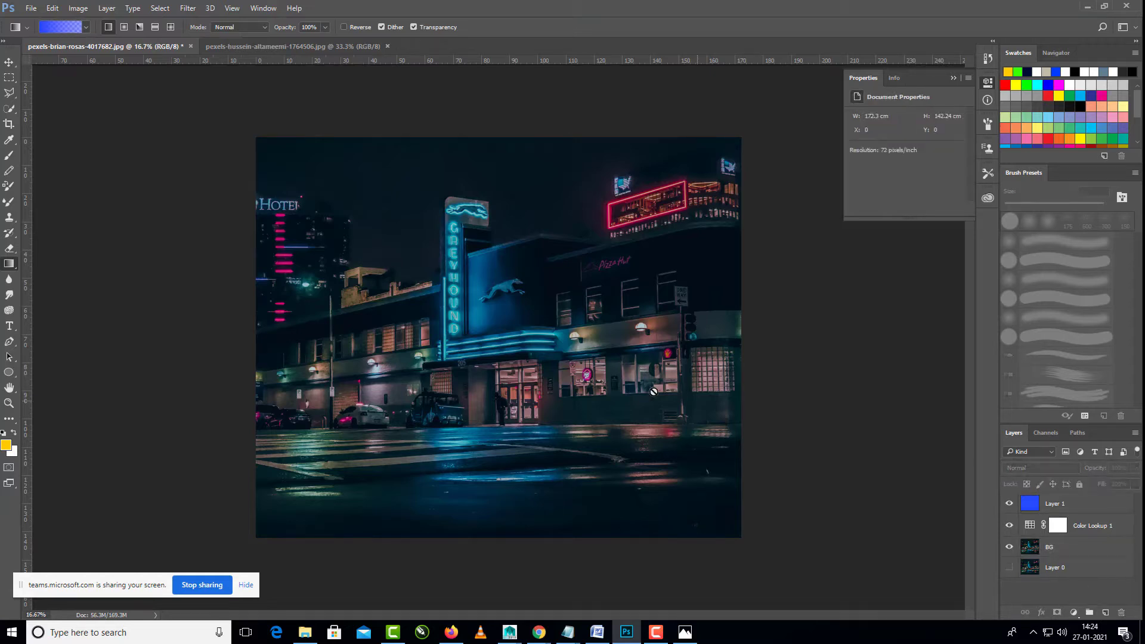
pyautogui.hotkey('ctrl', 'shift', 'e')
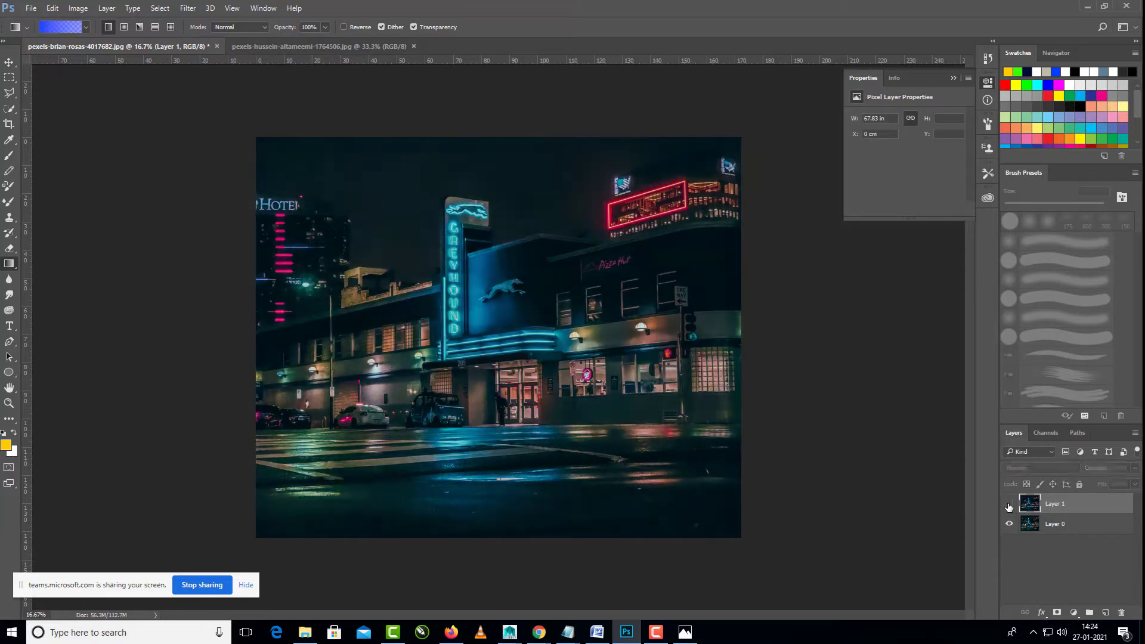
pyautogui.click(187, 8)
pyautogui.click(363, 171)
pyautogui.moveTo(505, 337); pyautogui.dragTo(510, 457)
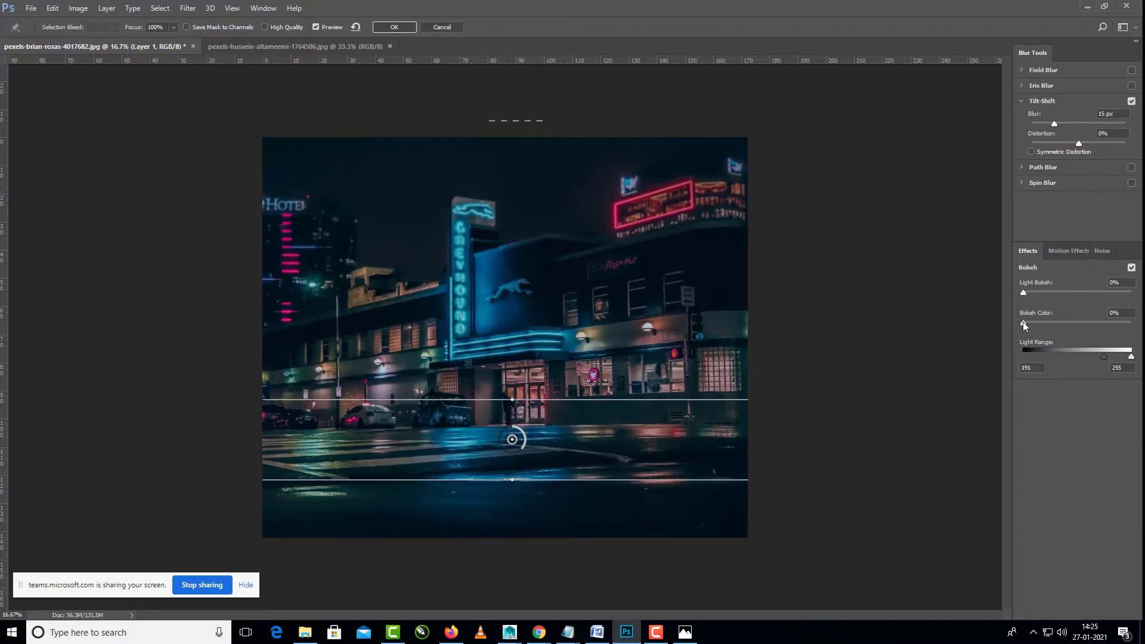
pyautogui.click(1041, 182)
pyautogui.click(1131, 132)
pyautogui.click(1043, 116)
pyautogui.click(1042, 100)
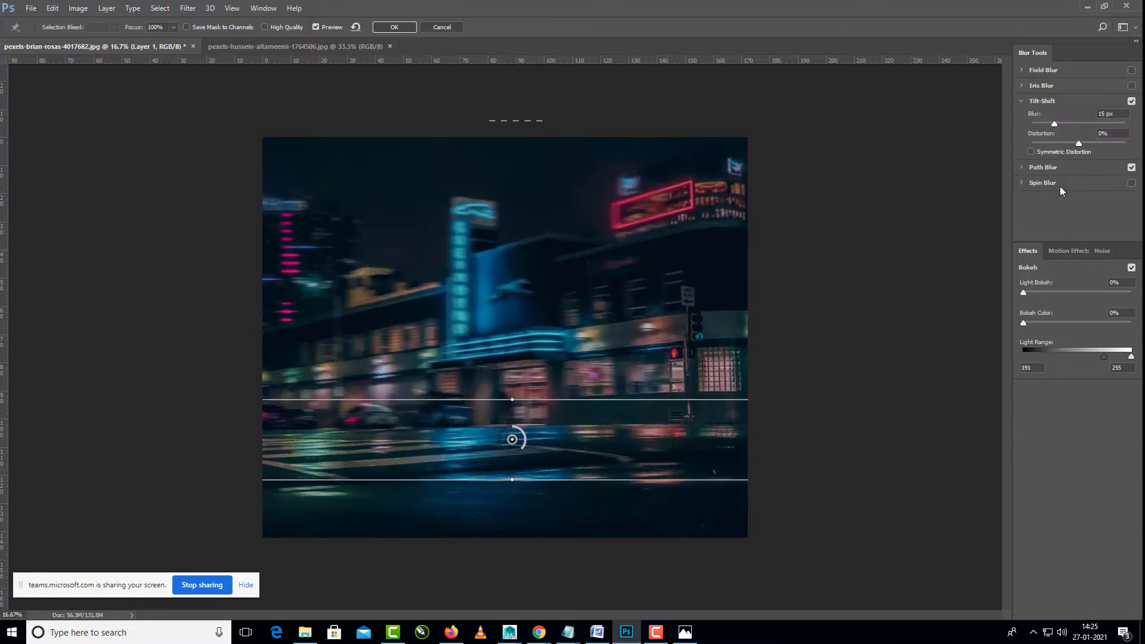
pyautogui.moveTo(1055, 124)
pyautogui.mouseDown()
pyautogui.moveTo(1089, 123)
pyautogui.moveTo(1066, 124)
pyautogui.mouseUp()
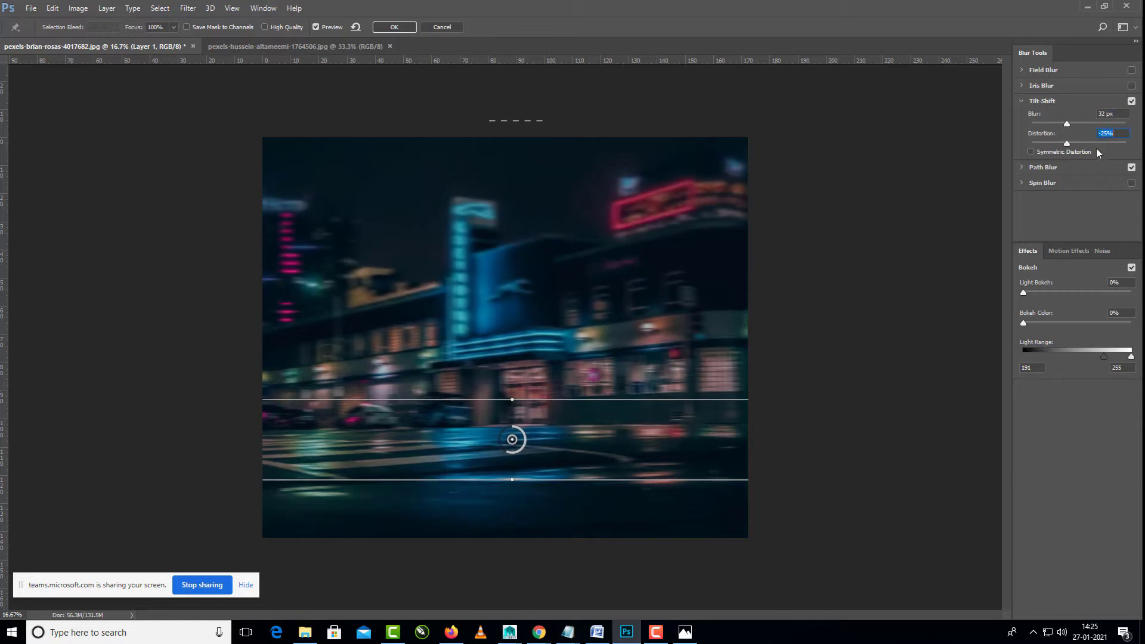
pyautogui.click(442, 27)
# Step: Start a Tilt-Shift blur on Layer 1, widen its focus area downward, extend the upper transition boundary, and set Blur to 88 px
pyautogui.click(188, 8)
pyautogui.moveTo(263, 151)
pyautogui.click(373, 176)
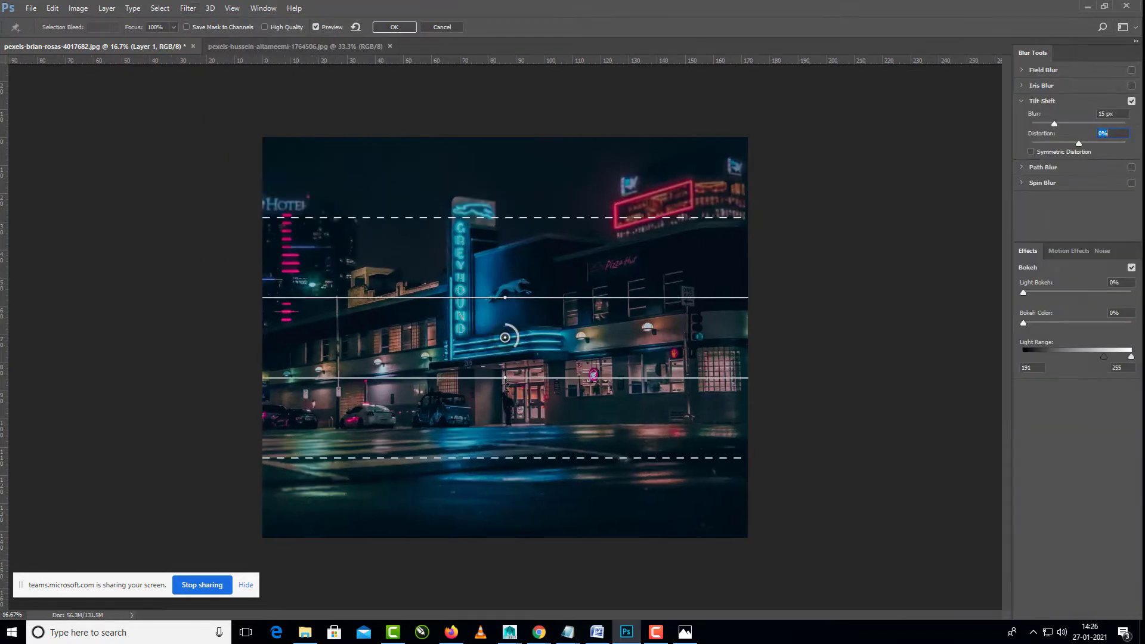
pyautogui.moveTo(506, 377); pyautogui.dragTo(505, 498)
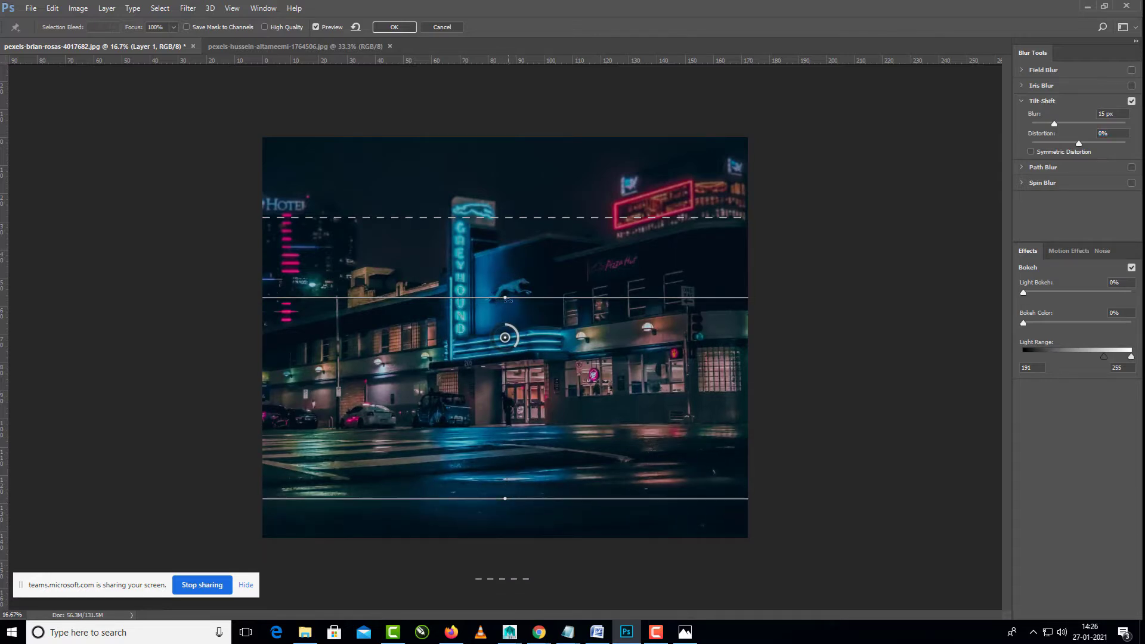
pyautogui.moveTo(505, 217); pyautogui.dragTo(508, 127)
pyautogui.moveTo(1054, 124); pyautogui.dragTo(1079, 123)
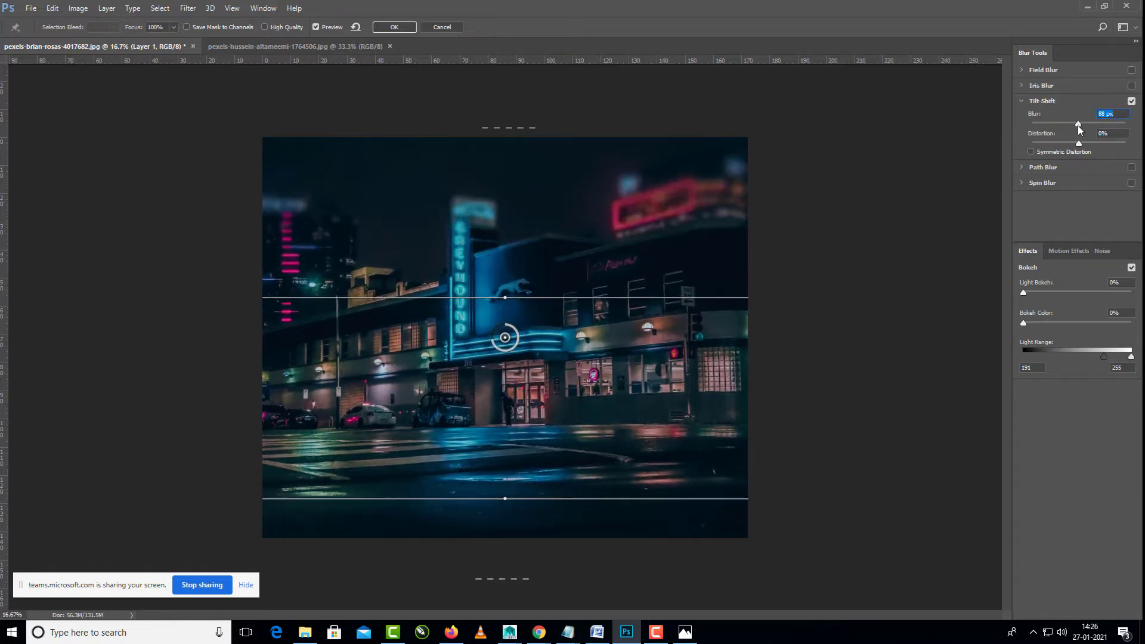
# Step: Expand and tilt the Tilt-Shift focus band along the building's slanted roofline, and apply the blur
pyautogui.moveTo(505, 297); pyautogui.dragTo(484, 254)
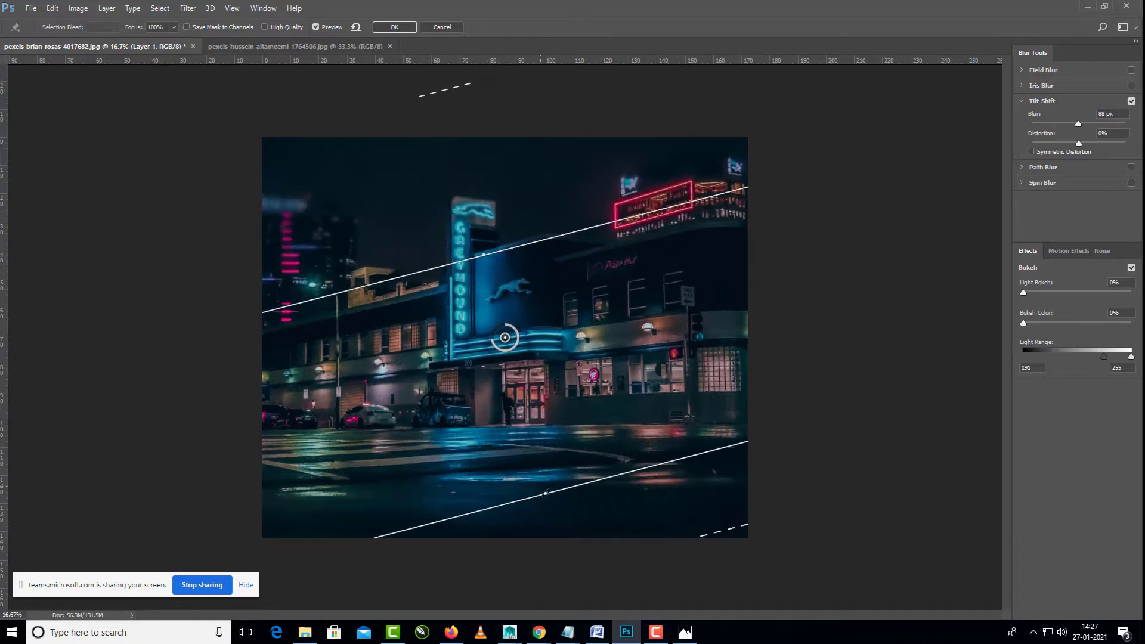
pyautogui.click(539, 481)
pyautogui.hotkey('ctrl', 'z')
pyautogui.click(398, 26)
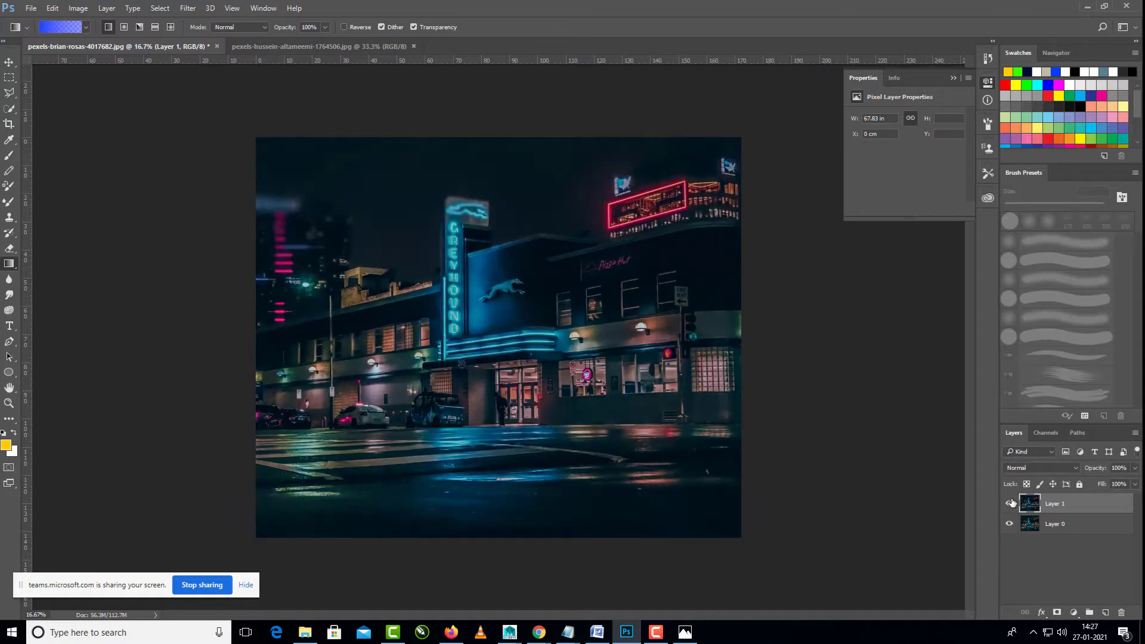
# Step: Apply a Brightness/Contrast adjustment to Layer 1 with contrast 62 and raised brightness
pyautogui.click(77, 9)
pyautogui.click(235, 36)
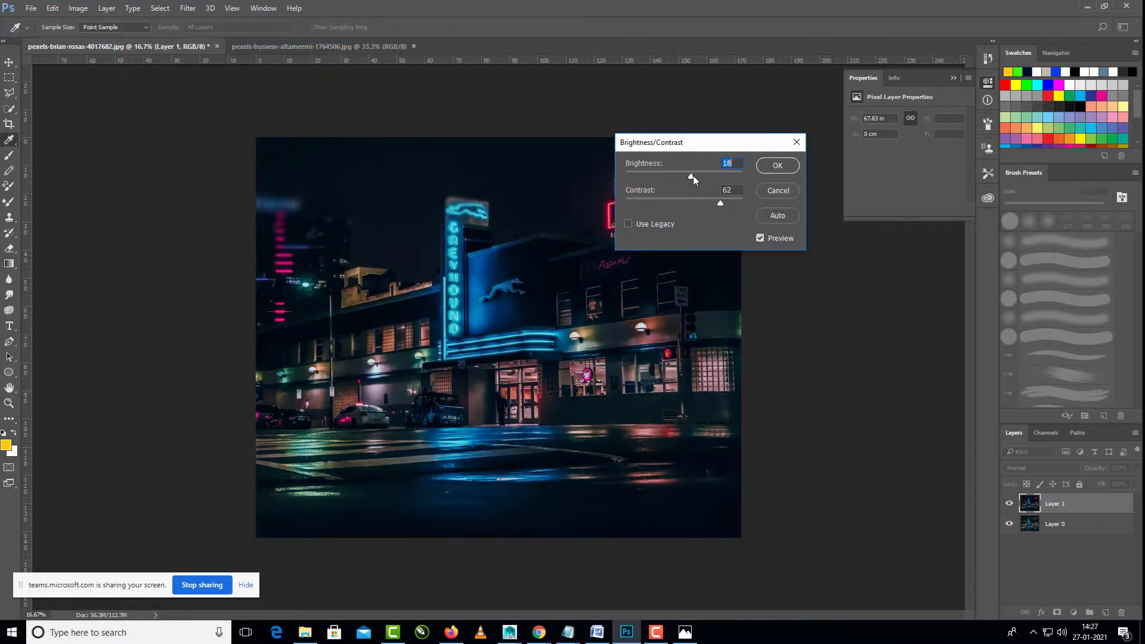
pyautogui.moveTo(693, 175); pyautogui.dragTo(700, 174)
pyautogui.click(782, 164)
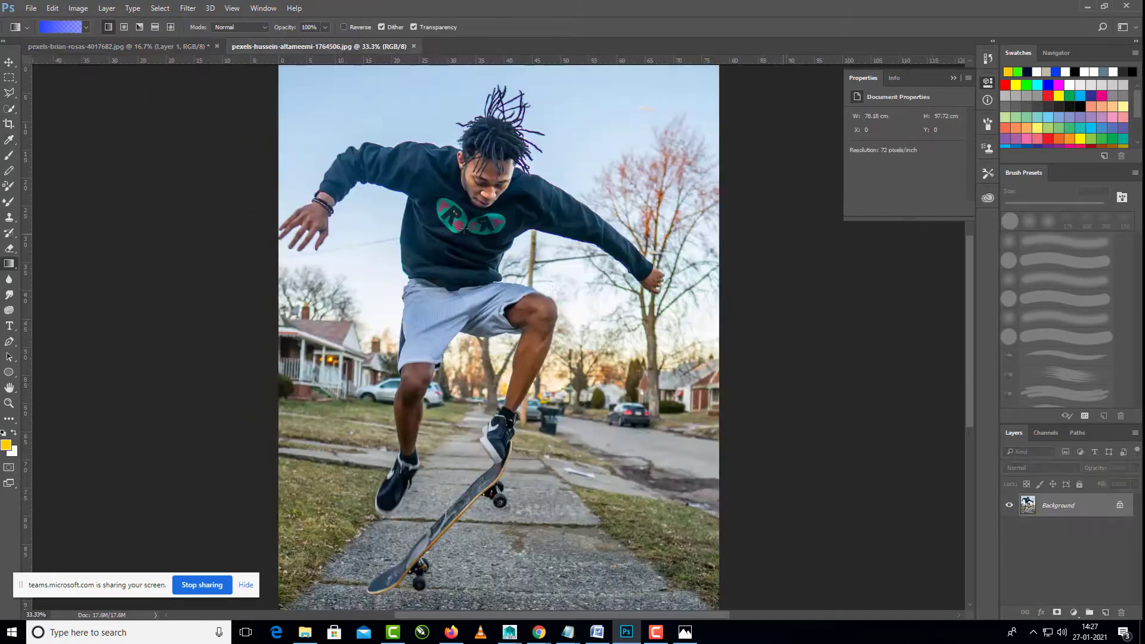
# Step: Open the skateboarder photo numbered 2778913 from the glow effects folder
pyautogui.click(159, 48)
pyautogui.click(312, 49)
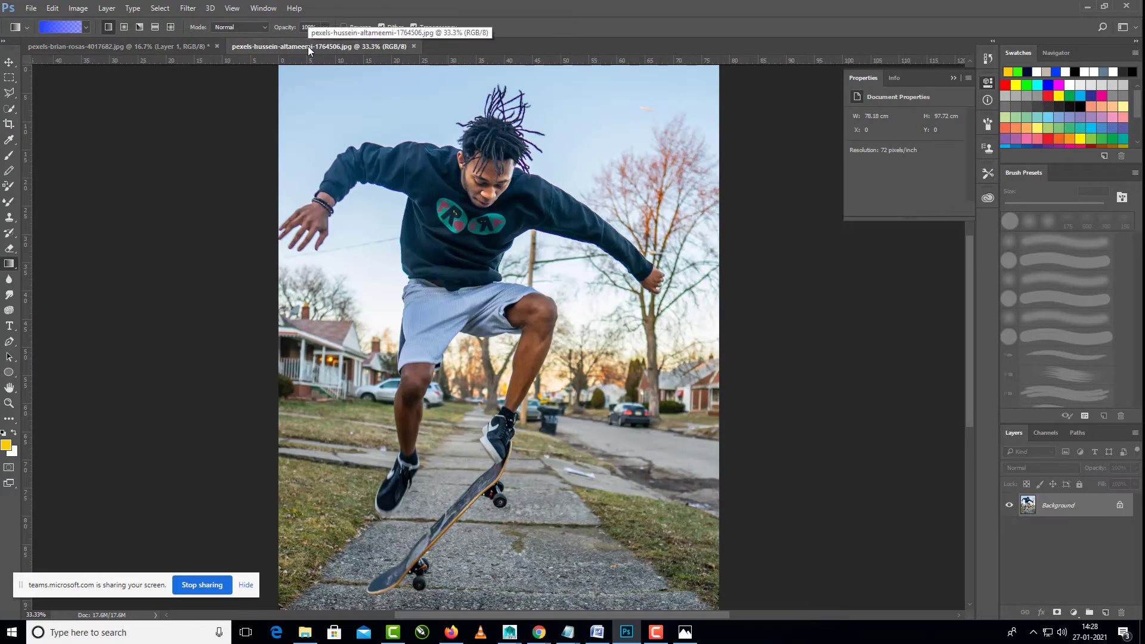
pyautogui.click(28, 7)
pyautogui.click(61, 35)
pyautogui.click(218, 244)
pyautogui.moveTo(724, 160); pyautogui.dragTo(724, 203)
pyautogui.click(684, 172)
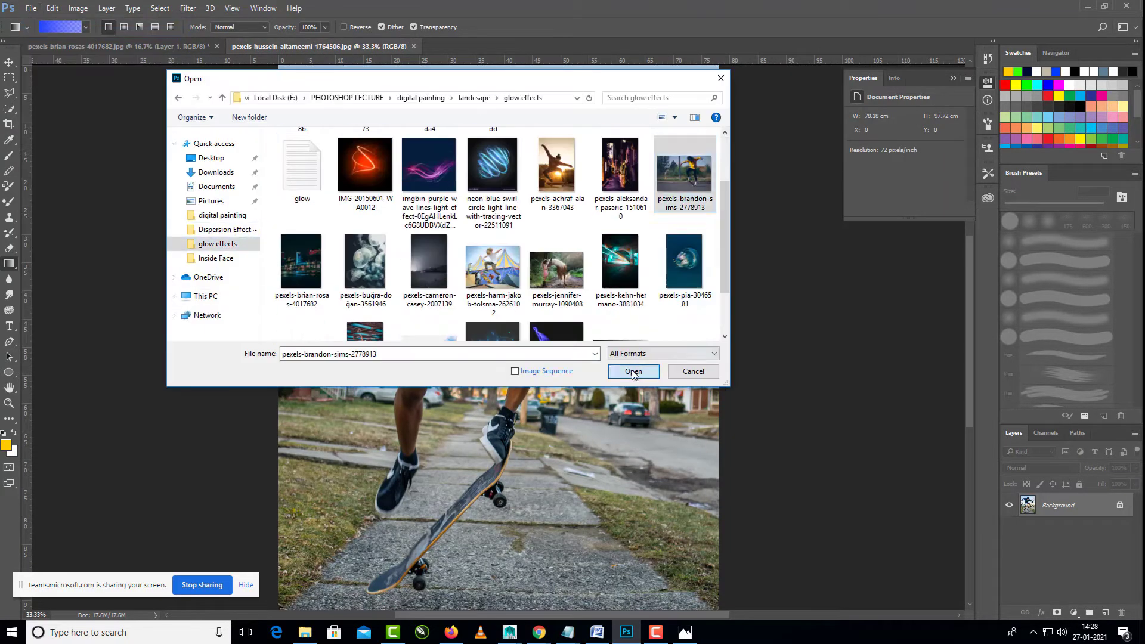
pyautogui.click(634, 374)
# Step: Compare the two skateboarder photos with the night street background
pyautogui.click(169, 47)
pyautogui.click(310, 47)
pyautogui.click(501, 47)
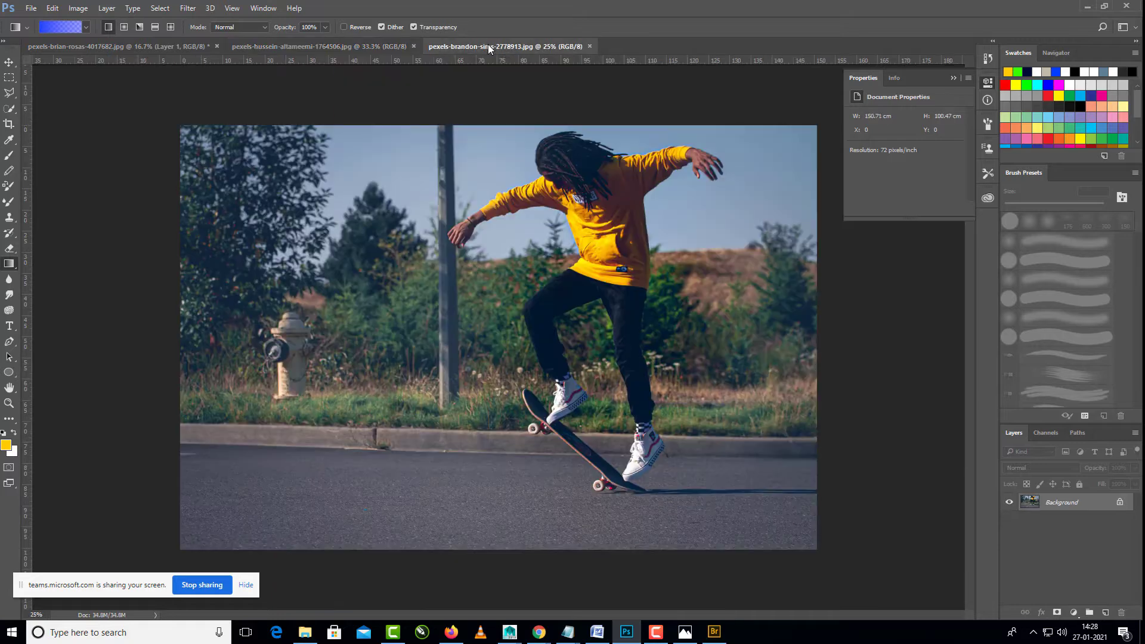
pyautogui.click(167, 47)
pyautogui.click(480, 47)
pyautogui.click(286, 46)
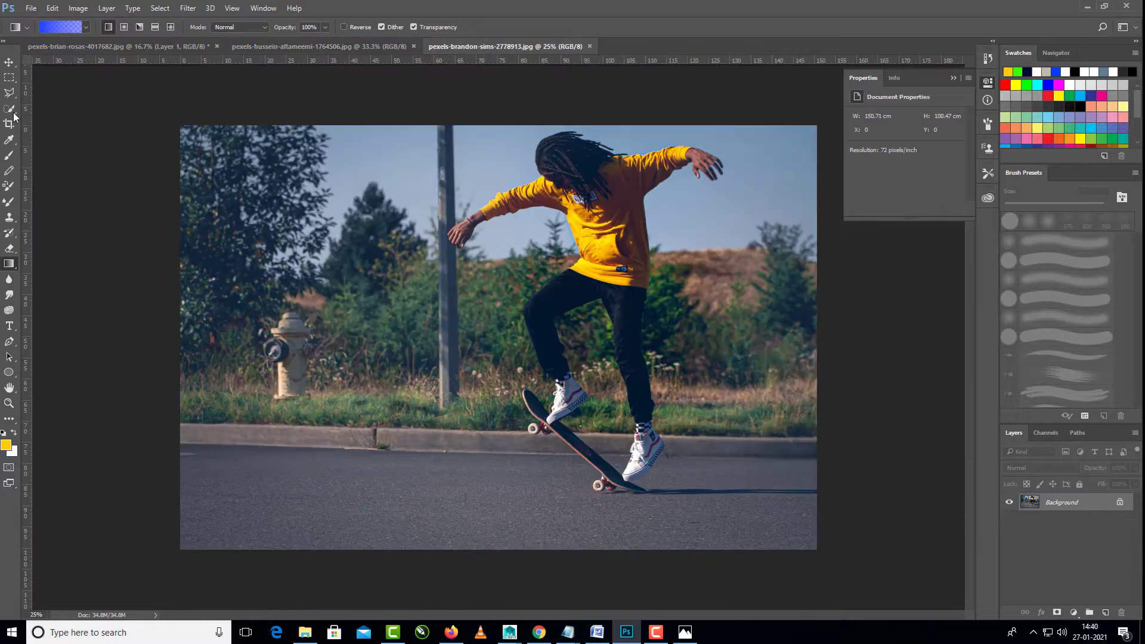
# Step: Roughly select the skateboarder in the yellow hoodie with Quick Selection, including the board, both arms and hands
pyautogui.press('w')
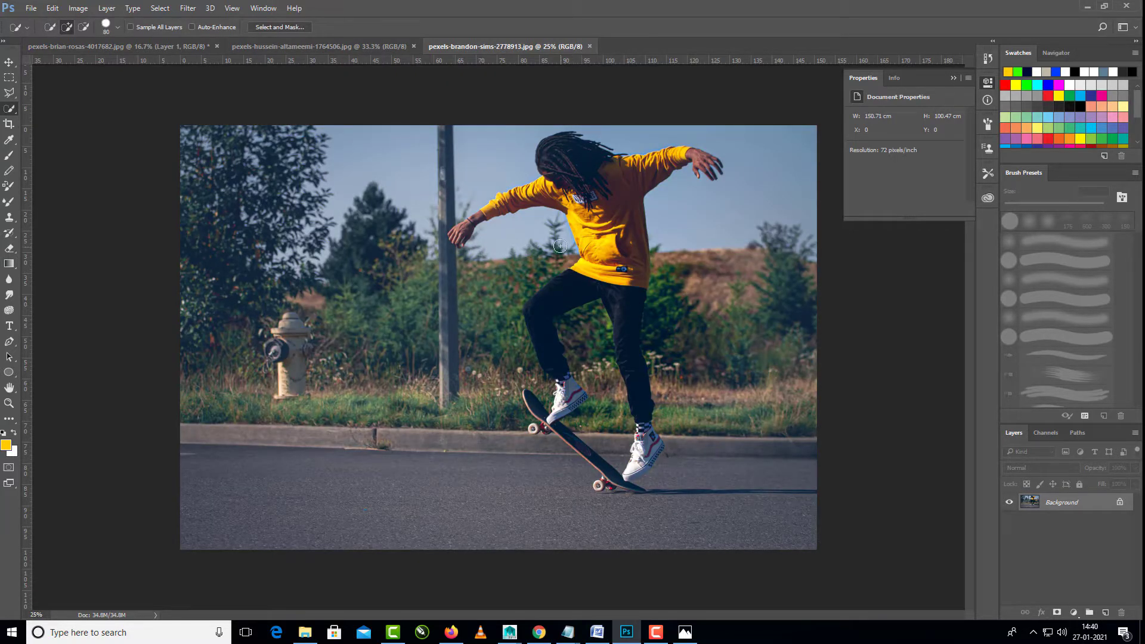
pyautogui.moveTo(645, 452)
pyautogui.mouseDown()
pyautogui.moveTo(633, 476)
pyautogui.moveTo(552, 421)
pyautogui.mouseUp()
pyautogui.moveTo(546, 194)
pyautogui.mouseDown()
pyautogui.moveTo(495, 209)
pyautogui.moveTo(457, 238)
pyautogui.mouseUp()
pyautogui.moveTo(671, 158); pyautogui.dragTo(720, 165)
# Step: Clean up the selection around the skateboarder's head, torso and legs by subtracting surplus background
pyautogui.click(84, 28)
pyautogui.moveTo(560, 128)
pyautogui.mouseDown()
pyautogui.moveTo(501, 144)
pyautogui.moveTo(492, 186)
pyautogui.moveTo(443, 221)
pyautogui.moveTo(659, 399)
pyautogui.moveTo(636, 345)
pyautogui.mouseUp()
pyautogui.click(67, 28)
pyautogui.click(83, 27)
pyautogui.moveTo(663, 440); pyautogui.dragTo(673, 364)
pyautogui.moveTo(520, 346); pyautogui.dragTo(549, 395)
# Step: Subtract the pavement and curb beneath the skateboard from the selection, using a smaller 25 px brush around the board's underside and front wheel
pyautogui.hotkey('ctrl', '+')
pyautogui.hotkey('ctrl', '+')
pyautogui.hotkey('ctrl', '+')
pyautogui.press('[')
pyautogui.press('[')
pyautogui.press('[')
pyautogui.press('[')
pyautogui.press('[')
pyautogui.press('[')
pyautogui.press('[')
pyautogui.moveTo(626, 506)
pyautogui.mouseDown()
pyautogui.moveTo(566, 331)
pyautogui.moveTo(576, 362)
pyautogui.mouseUp()
pyautogui.press(']')
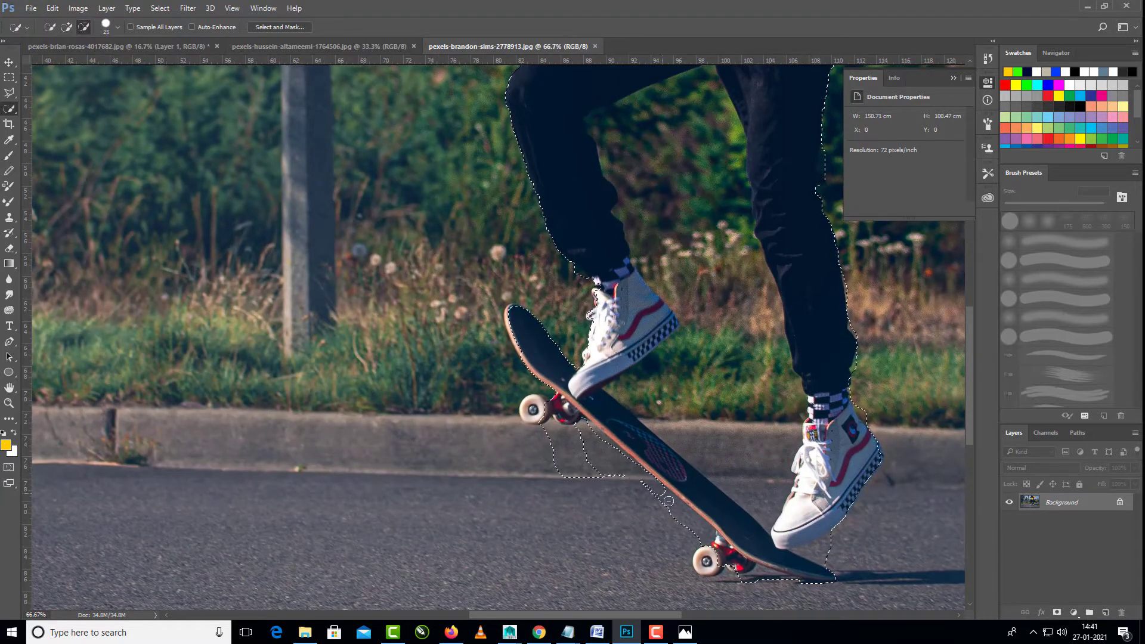
pyautogui.moveTo(582, 424)
pyautogui.mouseDown()
pyautogui.moveTo(704, 528)
pyautogui.moveTo(550, 441)
pyautogui.moveTo(541, 400)
pyautogui.mouseUp()
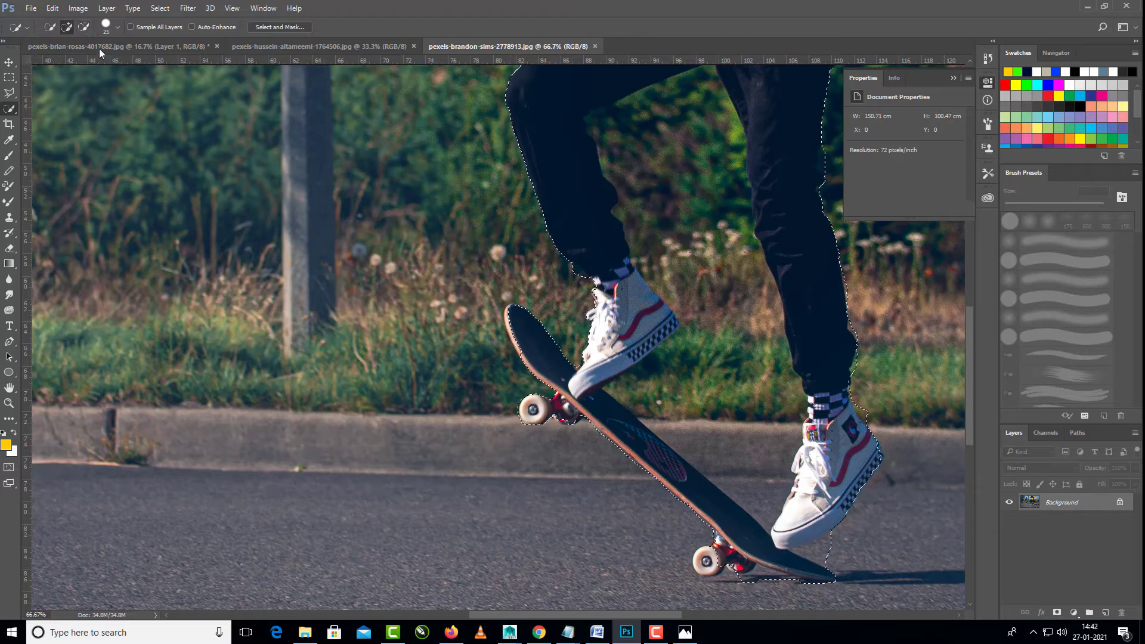
# Step: Subtract the pavement along the board's underside from the selection and add the lower wheels and truck
pyautogui.moveTo(805, 602); pyautogui.dragTo(742, 509)
pyautogui.hotkey('ctrl', '+')
pyautogui.hotkey('ctrl', '+')
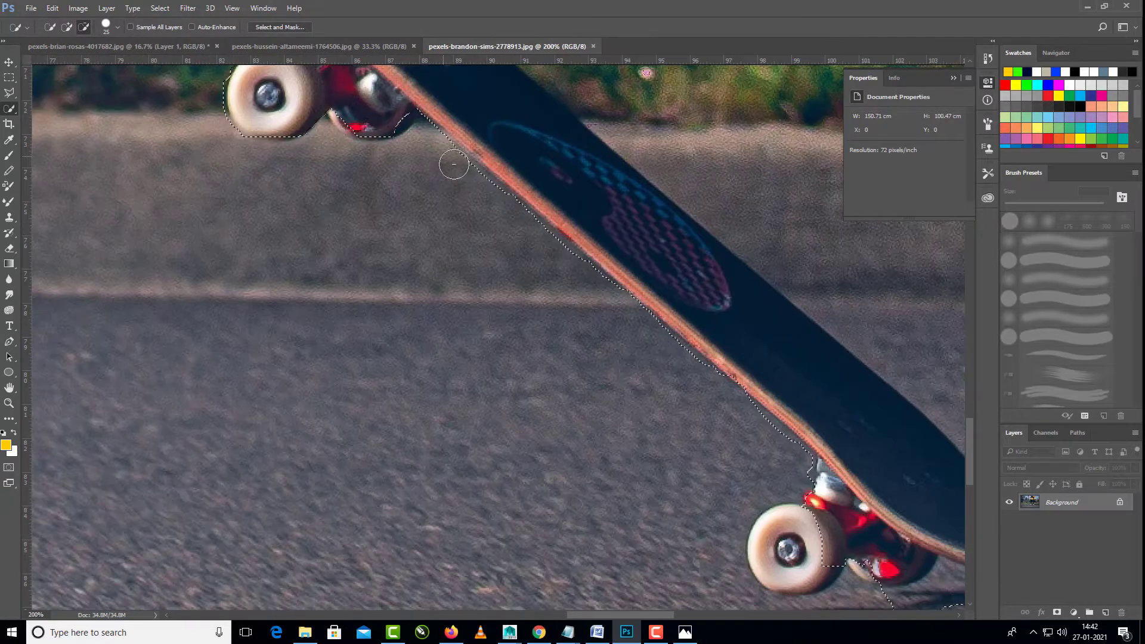
pyautogui.moveTo(455, 166)
pyautogui.mouseDown()
pyautogui.moveTo(641, 338)
pyautogui.moveTo(570, 277)
pyautogui.mouseUp()
pyautogui.moveTo(623, 301); pyautogui.dragTo(656, 332)
pyautogui.moveTo(652, 404); pyautogui.dragTo(494, 268)
pyautogui.moveTo(540, 311)
pyautogui.mouseDown()
pyautogui.moveTo(556, 365)
pyautogui.moveTo(541, 316)
pyautogui.moveTo(634, 355)
pyautogui.mouseUp()
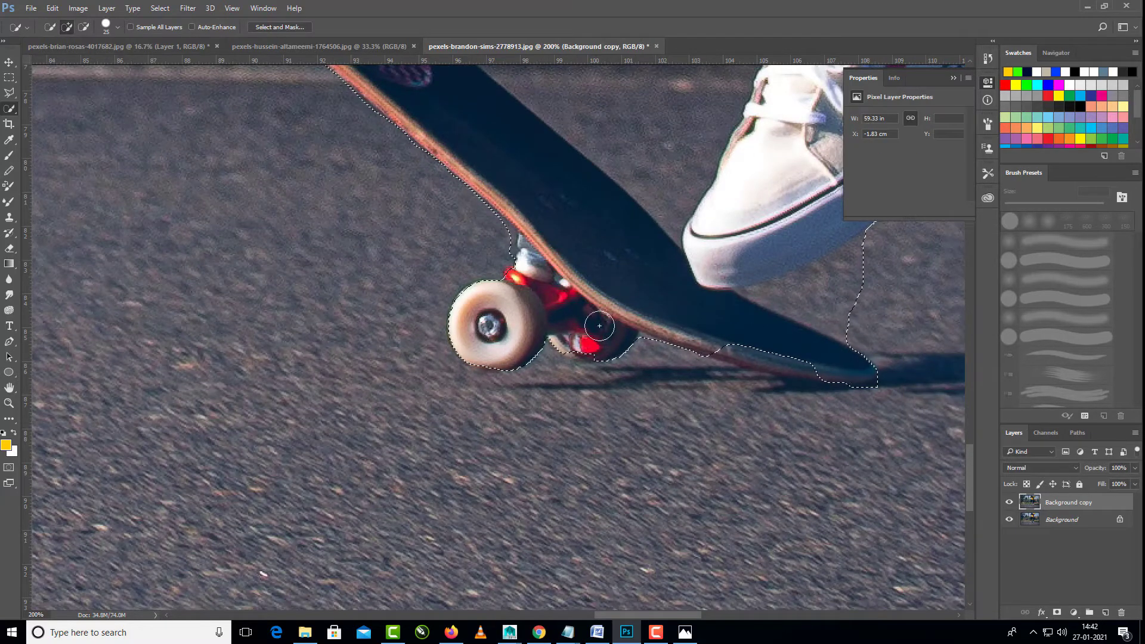
# Step: Add the lower edge of the board's tail to the selection with a 10 px brush
pyautogui.press('[')
pyautogui.press('[')
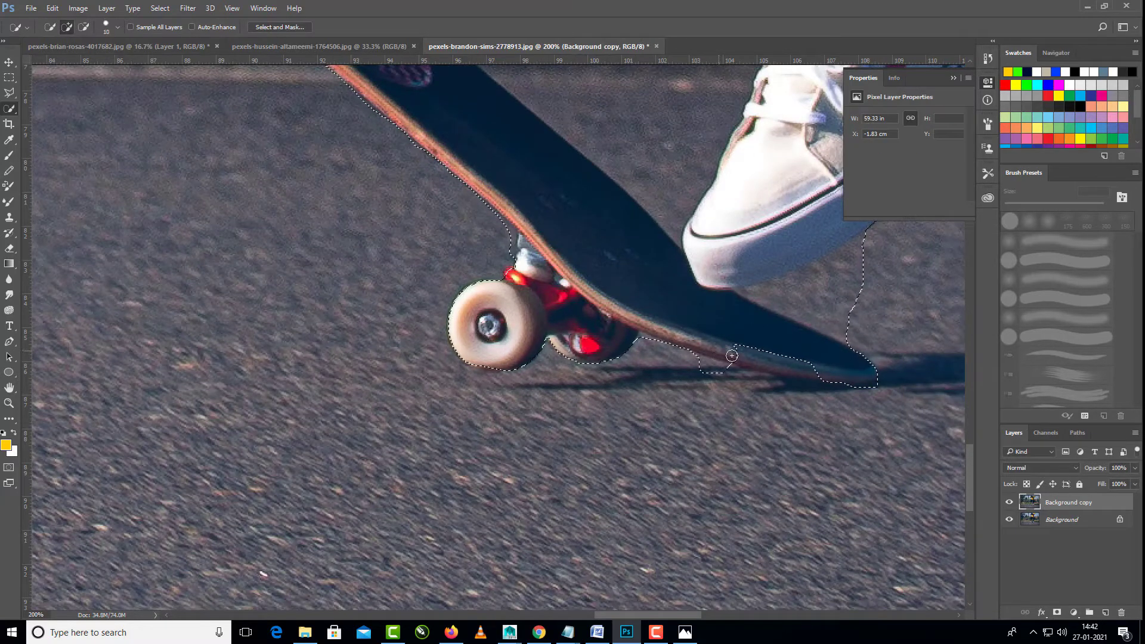
pyautogui.moveTo(732, 356); pyautogui.dragTo(802, 373)
pyautogui.moveTo(692, 371); pyautogui.dragTo(790, 389)
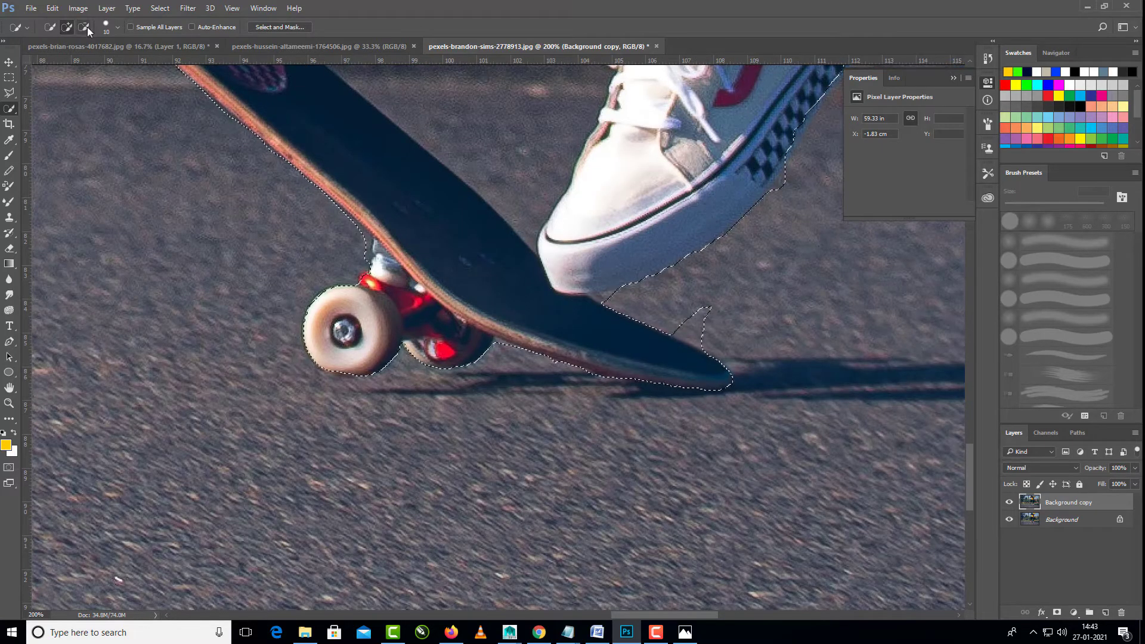
# Step: Subtract the surplus pavement around the board's tail, between the tail and the rear shoe, and reduce the brush size
pyautogui.click(87, 28)
pyautogui.moveTo(708, 311); pyautogui.dragTo(697, 319)
pyautogui.moveTo(757, 370); pyautogui.dragTo(712, 394)
pyautogui.press('[')
pyautogui.press('[')
pyautogui.press('[')
pyautogui.press('[')
pyautogui.press('[')
pyautogui.press('[')
pyautogui.click(67, 27)
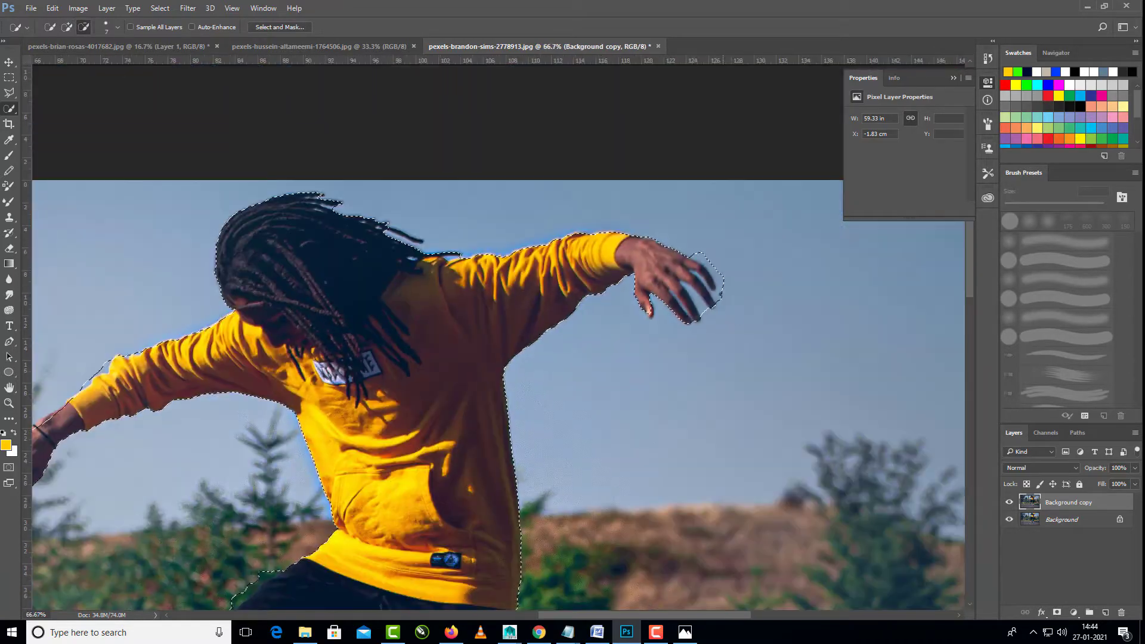
# Step: Subtract the sky between the fingers of the raised hand on the far side of the dreadlocks
pyautogui.hotkey('ctrl', '+')
pyautogui.moveTo(852, 337); pyautogui.dragTo(652, 337)
pyautogui.hotkey('ctrl', '+')
pyautogui.hotkey('ctrl', '+')
pyautogui.moveTo(562, 137)
pyautogui.mouseDown()
pyautogui.moveTo(708, 283)
pyautogui.moveTo(657, 305)
pyautogui.moveTo(574, 214)
pyautogui.mouseUp()
pyautogui.moveTo(570, 299); pyautogui.dragTo(623, 375)
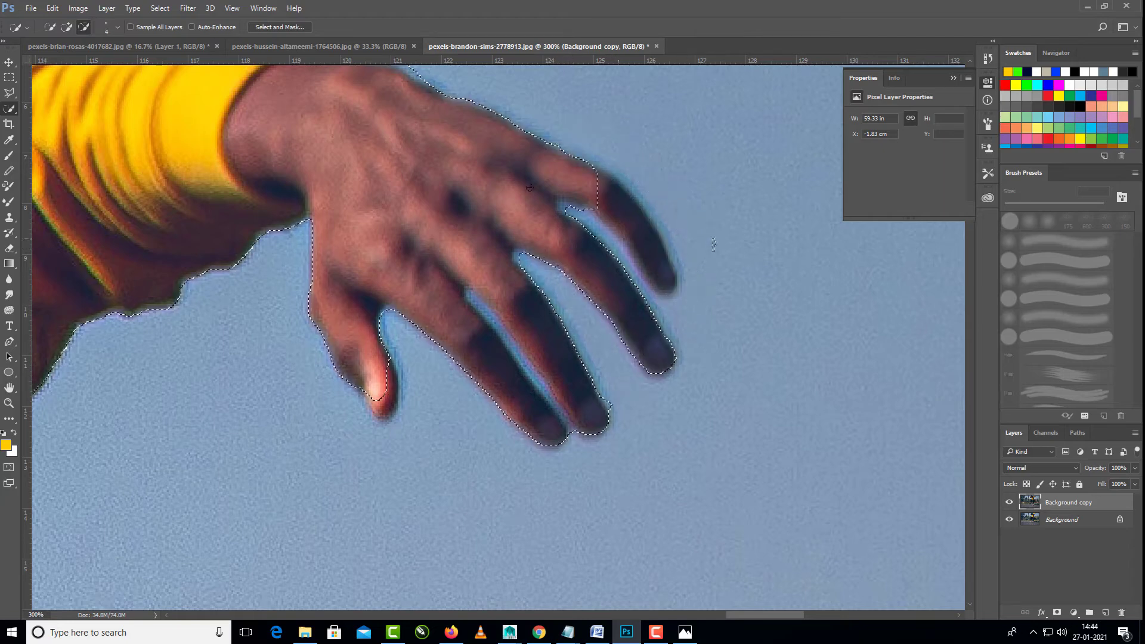
# Step: Add the raised hand's missing outer fingertip and thumb tip back to the selection with a smaller brush
pyautogui.press('[')
pyautogui.press('[')
pyautogui.press('[')
pyautogui.moveTo(606, 190); pyautogui.dragTo(663, 283)
pyautogui.moveTo(381, 387); pyautogui.dragTo(388, 411)
pyautogui.hotkey('ctrl', '-')
pyautogui.hotkey('ctrl', '-')
pyautogui.hotkey('ctrl', '-')
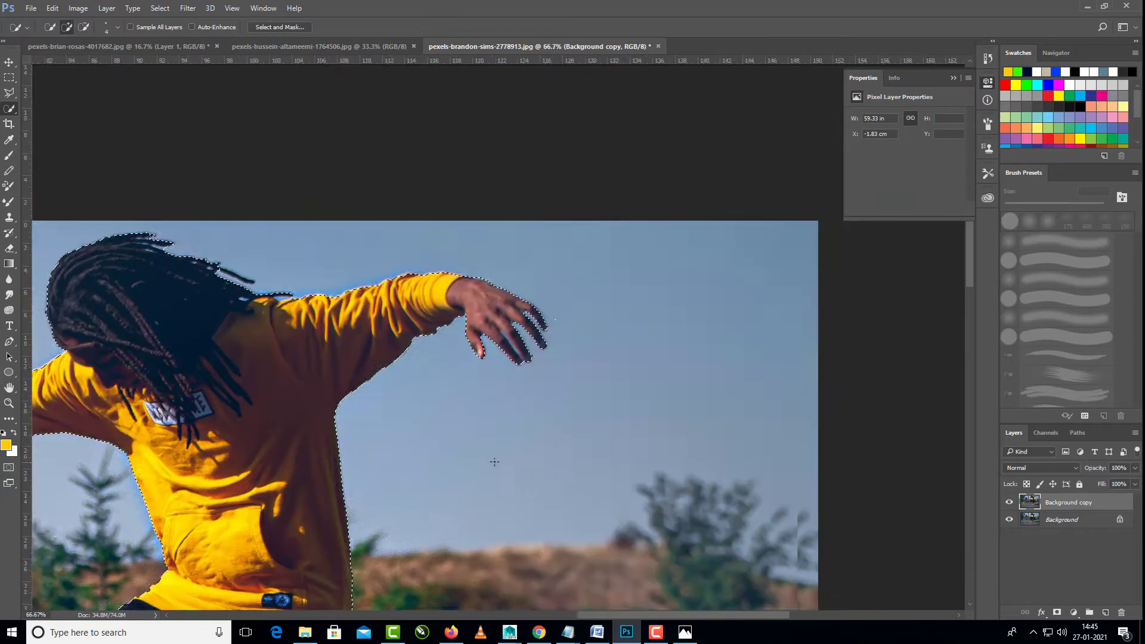
# Step: Subtract the foliage in the upper gap between the skateboarder's legs from the selection
pyautogui.moveTo(496, 463); pyautogui.dragTo(713, 112)
pyautogui.moveTo(636, 425); pyautogui.dragTo(684, 231)
pyautogui.moveTo(456, 169); pyautogui.dragTo(470, 246)
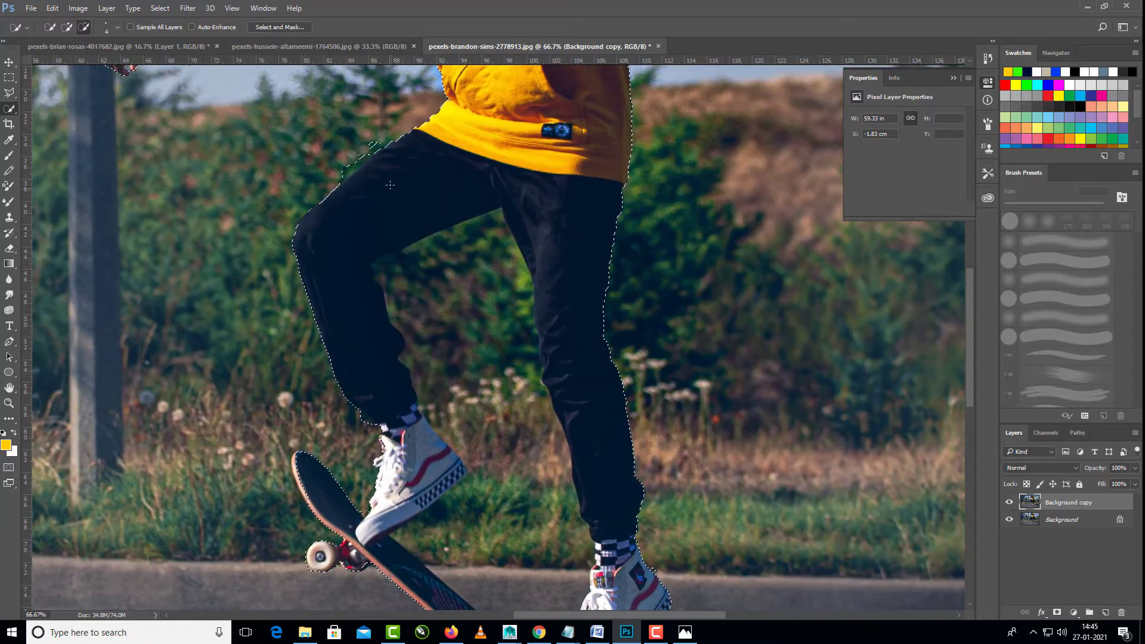
pyautogui.scroll(3, 390, 185)
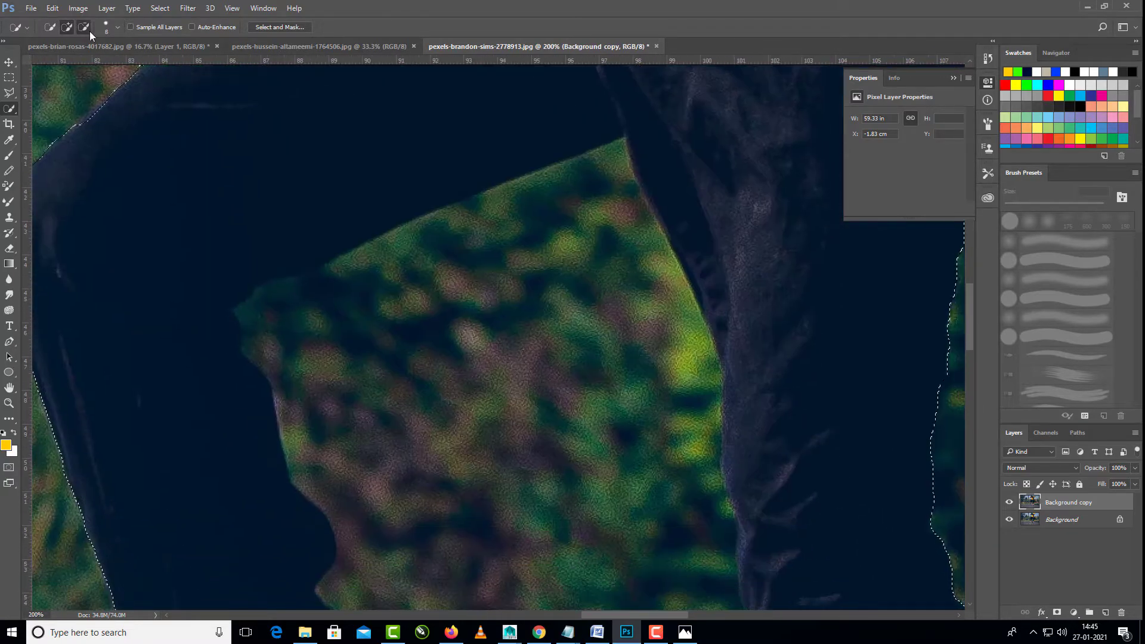
pyautogui.click(87, 31)
pyautogui.moveTo(617, 147)
pyautogui.mouseDown()
pyautogui.moveTo(649, 299)
pyautogui.moveTo(575, 222)
pyautogui.moveTo(587, 352)
pyautogui.moveTo(597, 244)
pyautogui.mouseUp()
pyautogui.scroll(-1, 574, 223)
# Step: Subtract the remaining background between the lower legs, down to the board and behind the bent knee, using a larger brush
pyautogui.press(']')
pyautogui.press(']')
pyautogui.press(']')
pyautogui.press(']')
pyautogui.press(']')
pyautogui.press(']')
pyautogui.press(']')
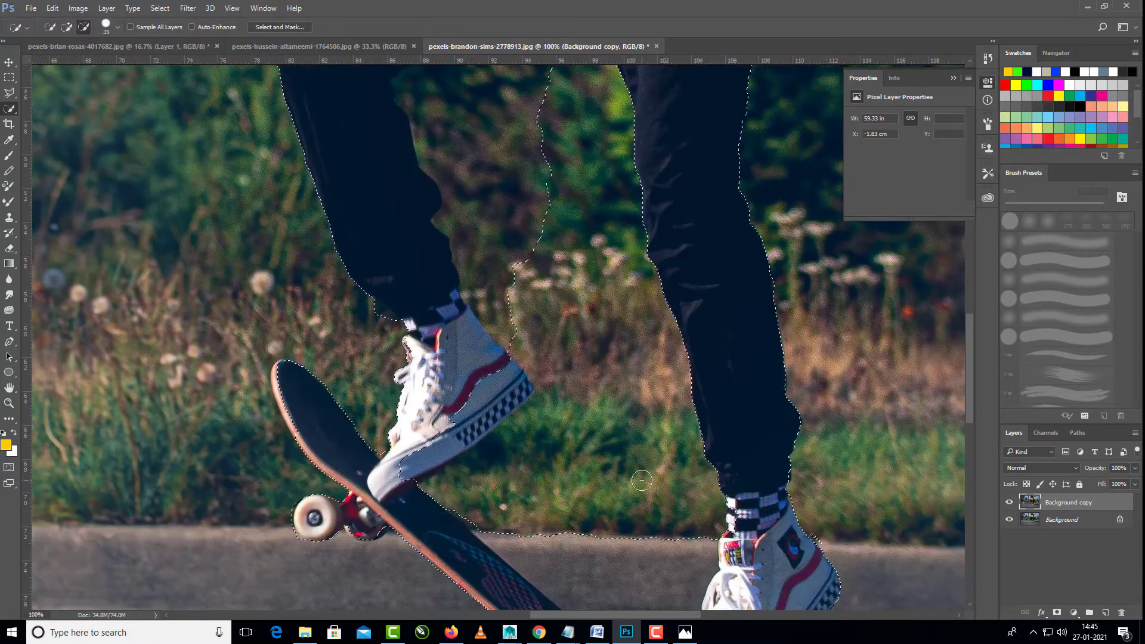
pyautogui.moveTo(642, 480); pyautogui.dragTo(641, 389)
pyautogui.moveTo(640, 438)
pyautogui.mouseDown()
pyautogui.moveTo(639, 468)
pyautogui.moveTo(597, 459)
pyautogui.mouseUp()
pyautogui.moveTo(594, 384); pyautogui.dragTo(627, 536)
pyautogui.moveTo(531, 316); pyautogui.dragTo(471, 183)
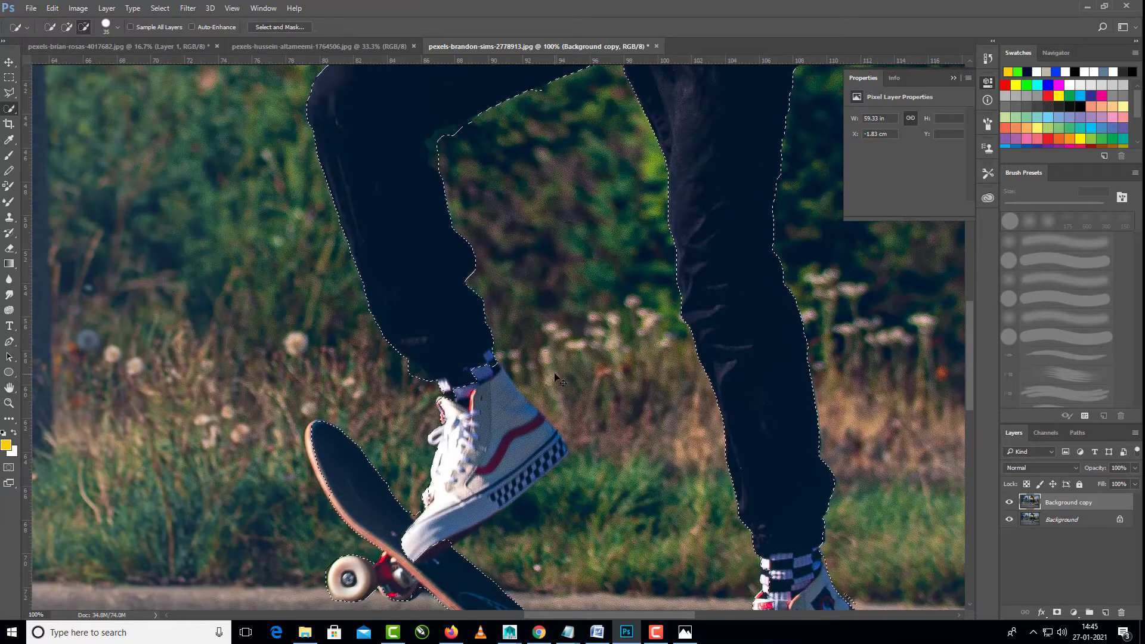
pyautogui.moveTo(445, 141); pyautogui.dragTo(462, 148)
# Step: Add the front shoe, its laces and the checkered sock to the selection, using a 15 px brush
pyautogui.click(67, 28)
pyautogui.moveTo(486, 374)
pyautogui.mouseDown()
pyautogui.moveTo(504, 411)
pyautogui.moveTo(483, 446)
pyautogui.mouseUp()
pyautogui.hotkey('ctrl', '+')
pyautogui.moveTo(633, 475); pyautogui.dragTo(685, 263)
pyautogui.press('[')
pyautogui.press('[')
pyautogui.press('[')
pyautogui.press('[')
pyautogui.moveTo(474, 235); pyautogui.dragTo(447, 258)
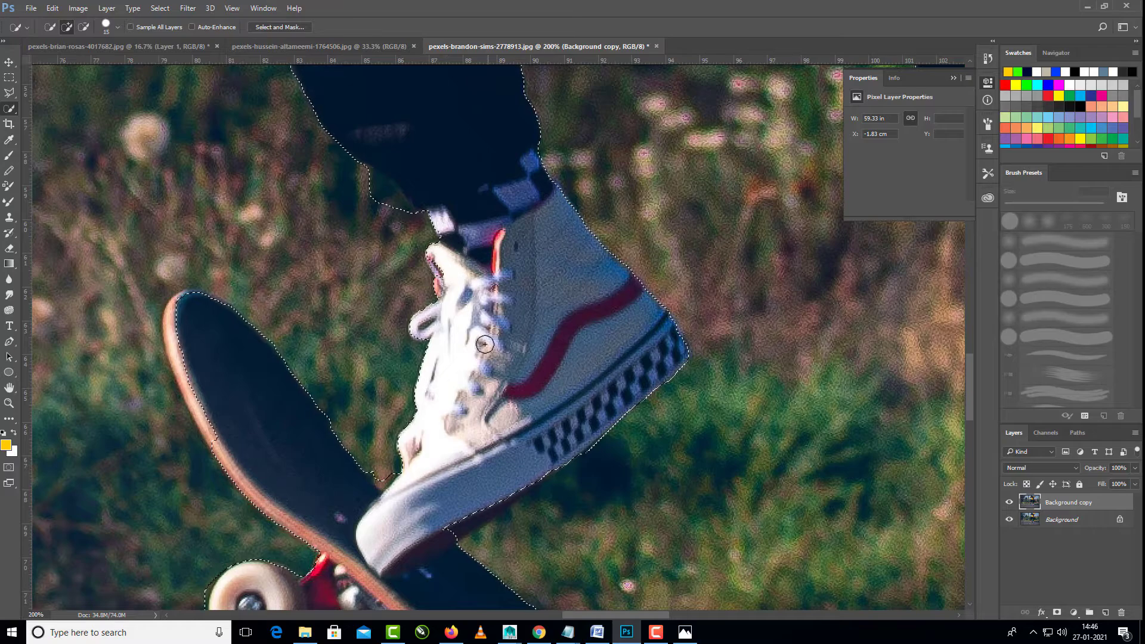
pyautogui.hotkey('ctrl', '-')
pyautogui.hotkey('ctrl', '0')
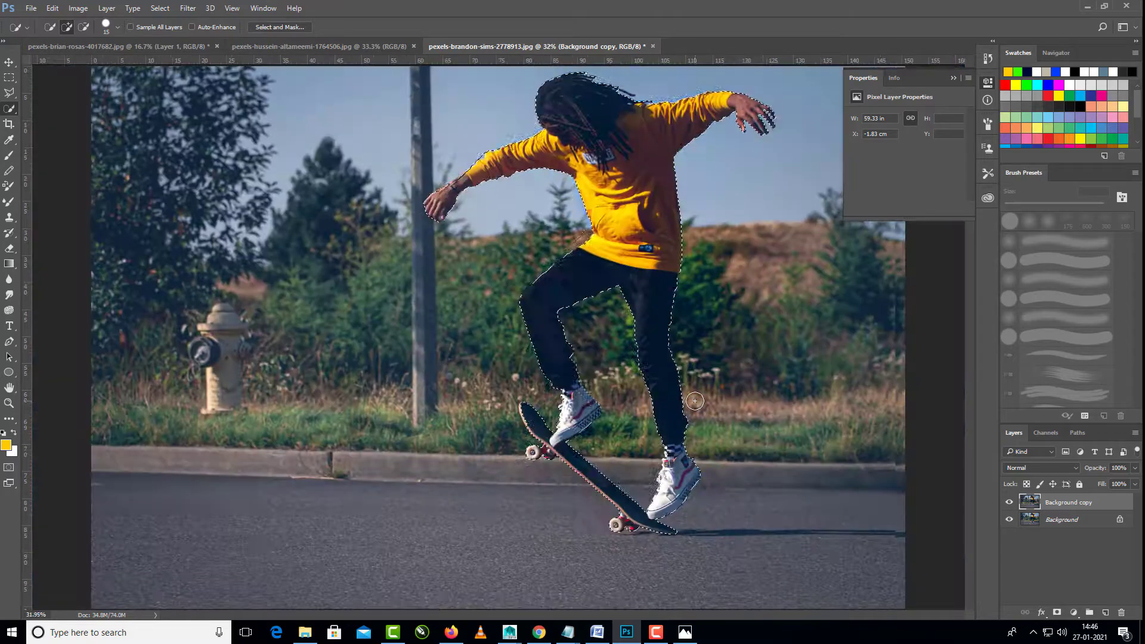
# Step: Hide the original Background layer and undo the trial layer mask made from the selection
pyautogui.click(1056, 613)
pyautogui.click(1009, 520)
pyautogui.hotkey('ctrl', 'z')
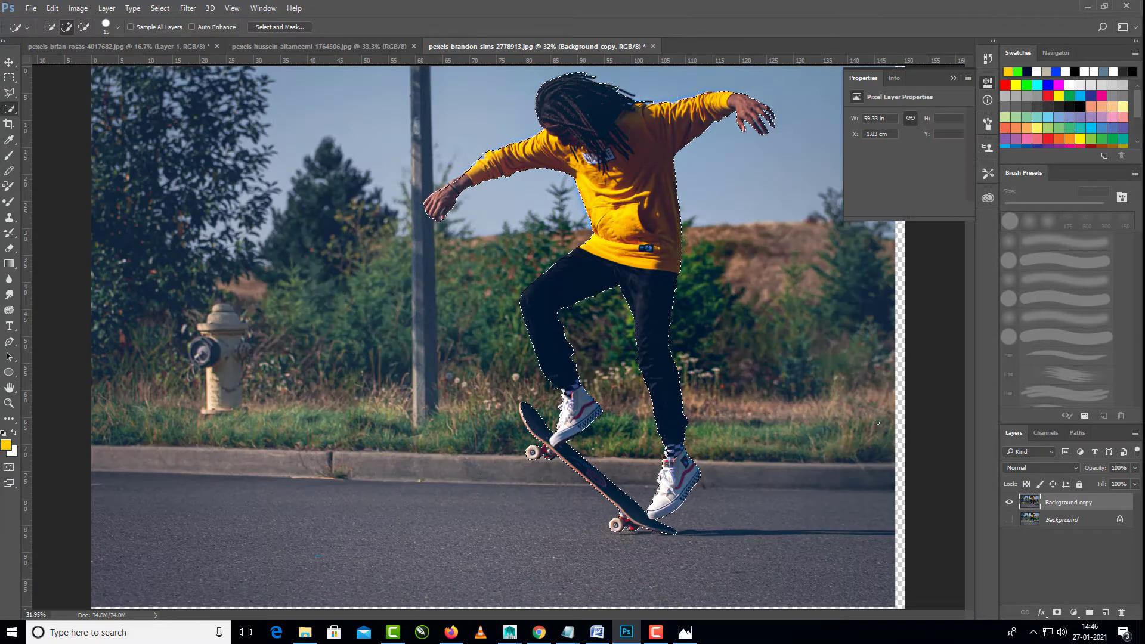
# Step: Refine the selection in Select and Mask with Smooth 16 and Feather 3.8 px, outputting to a new layer with layer mask
pyautogui.click(280, 26)
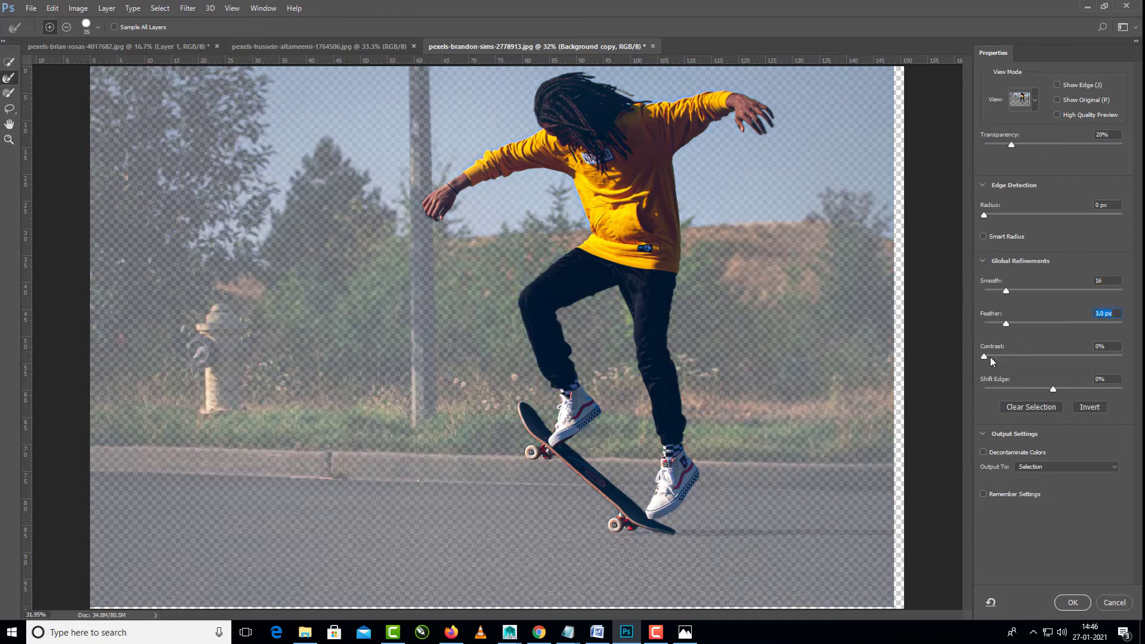
pyautogui.click(1068, 466)
pyautogui.click(1078, 505)
pyautogui.press('Return')
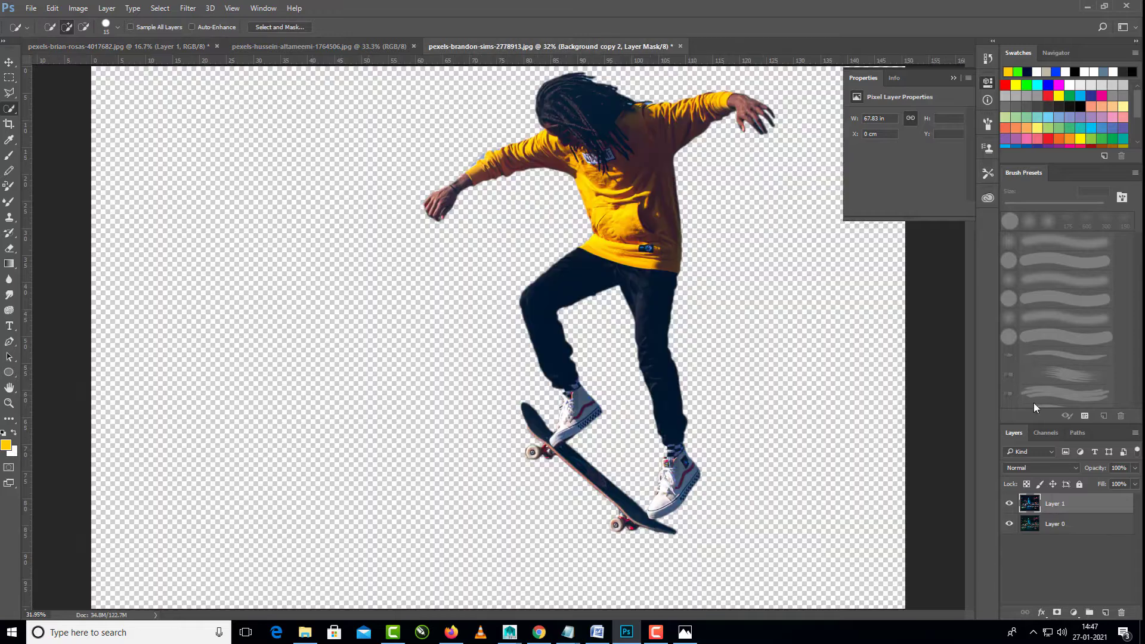
# Step: Apply the cutout's layer mask and place the skateboarder in the night street document, over the middle of the building
pyautogui.rightClick(1057, 504)
pyautogui.click(1037, 415)
pyautogui.moveTo(1033, 505); pyautogui.dragTo(441, 362)
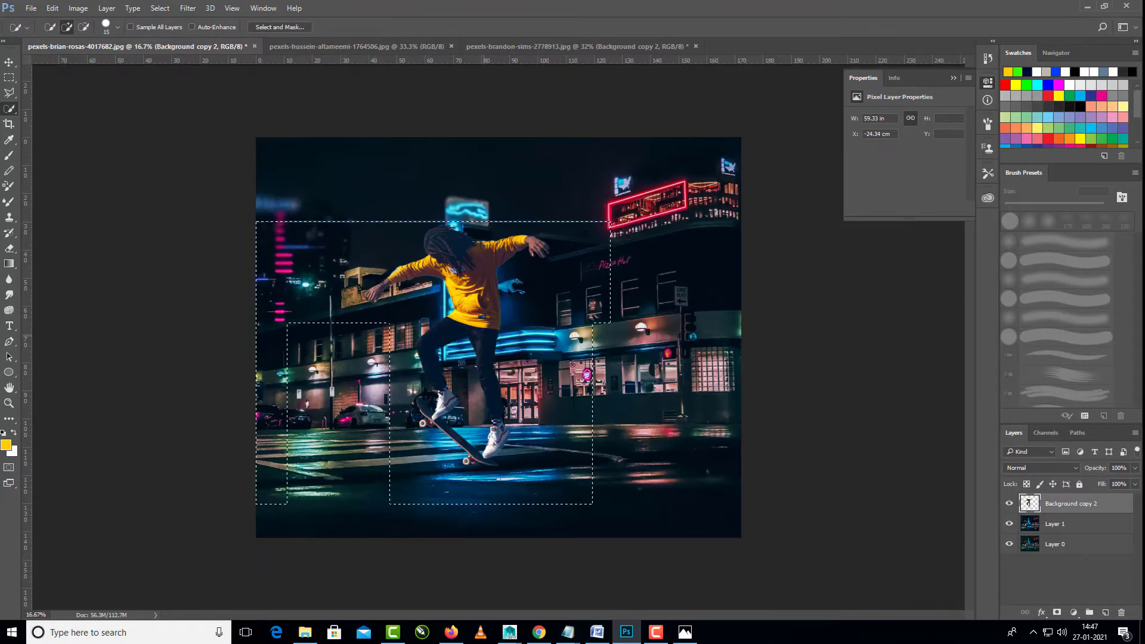
pyautogui.click(9, 62)
pyautogui.moveTo(470, 299)
pyautogui.mouseDown()
pyautogui.moveTo(574, 278)
pyautogui.moveTo(578, 298)
pyautogui.mouseUp()
# Step: Delete the leftover edge pixels beside and above the skateboarder using rectangular marquee selections
pyautogui.click(9, 78)
pyautogui.moveTo(251, 157); pyautogui.dragTo(412, 541)
pyautogui.hotkey('ctrl', 'c')
pyautogui.press('Return')
pyautogui.moveTo(368, 174); pyautogui.dragTo(746, 226)
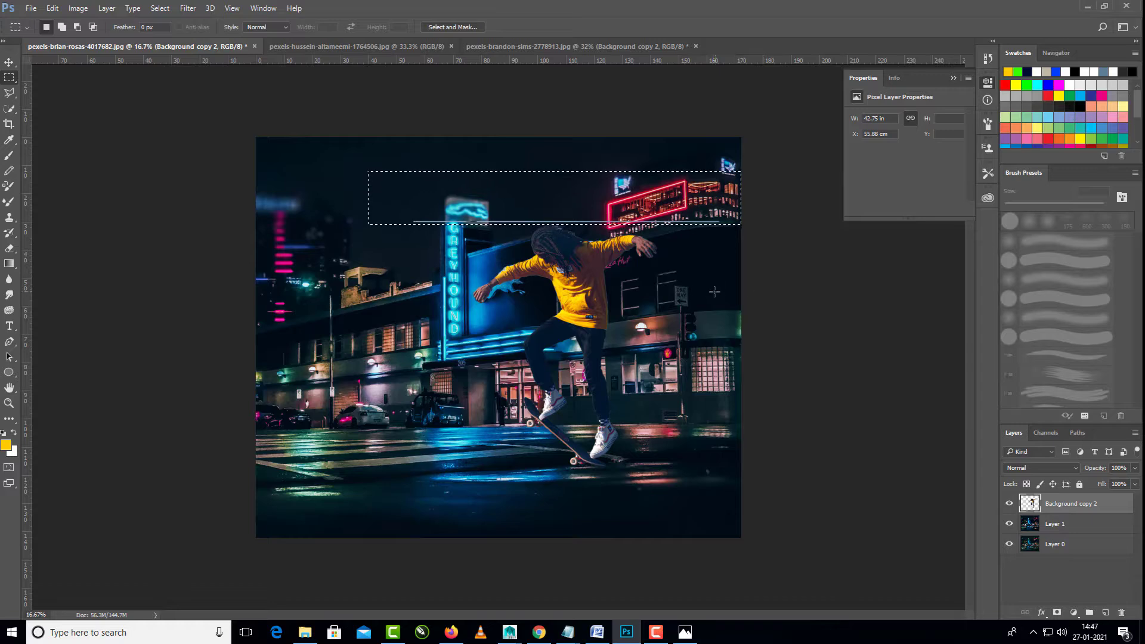
pyautogui.press('Delete')
pyautogui.hotkey('ctrl', 'd')
# Step: Scale down the skateboarder, flip the figure horizontally and place it in the foreground beside the Greyhound sign
pyautogui.click(9, 62)
pyautogui.moveTo(577, 298); pyautogui.dragTo(546, 315)
pyautogui.hotkey('ctrl', 't')
pyautogui.moveTo(627, 483); pyautogui.dragTo(598, 445)
pyautogui.moveTo(543, 348); pyautogui.dragTo(425, 389)
pyautogui.rightClick(505, 373)
pyautogui.click(541, 546)
pyautogui.moveTo(497, 309); pyautogui.dragTo(508, 297)
pyautogui.press('Return')
# Step: Slightly raise the skateboarder layer's brightness with a Brightness/Contrast adjustment
pyautogui.click(78, 8)
pyautogui.moveTo(95, 38)
pyautogui.click(241, 39)
pyautogui.moveTo(684, 176)
pyautogui.mouseDown()
pyautogui.moveTo(700, 178)
pyautogui.moveTo(713, 203)
pyautogui.moveTo(692, 176)
pyautogui.mouseUp()
pyautogui.press('Return')
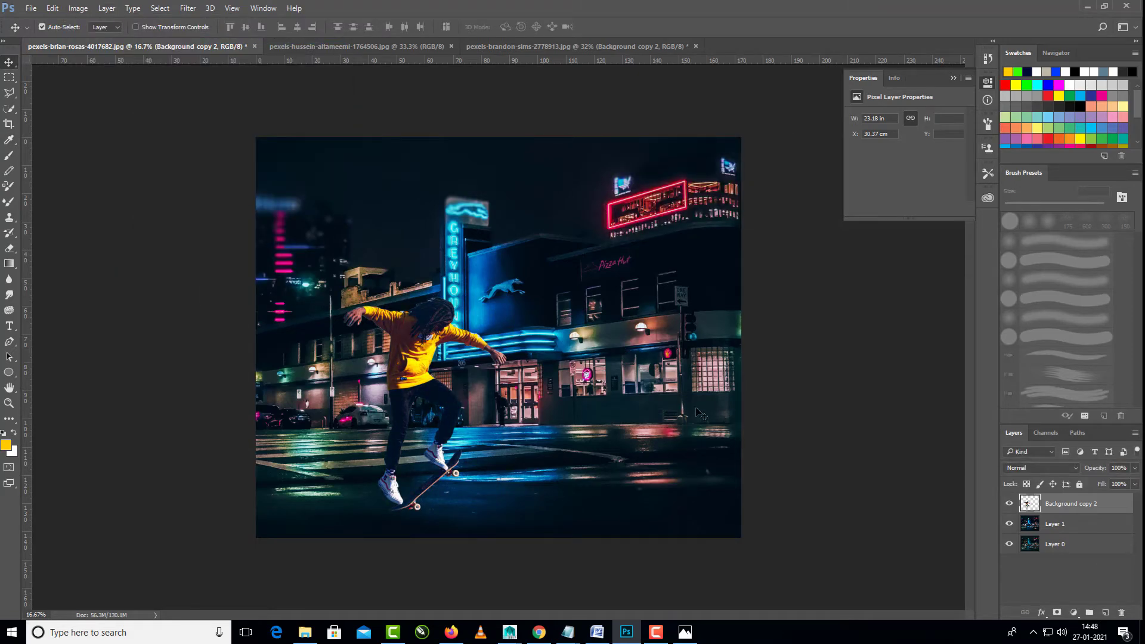
# Step: Select the skateboarder layer and erase the light fringe along the top of the rear hand
pyautogui.click(1081, 576)
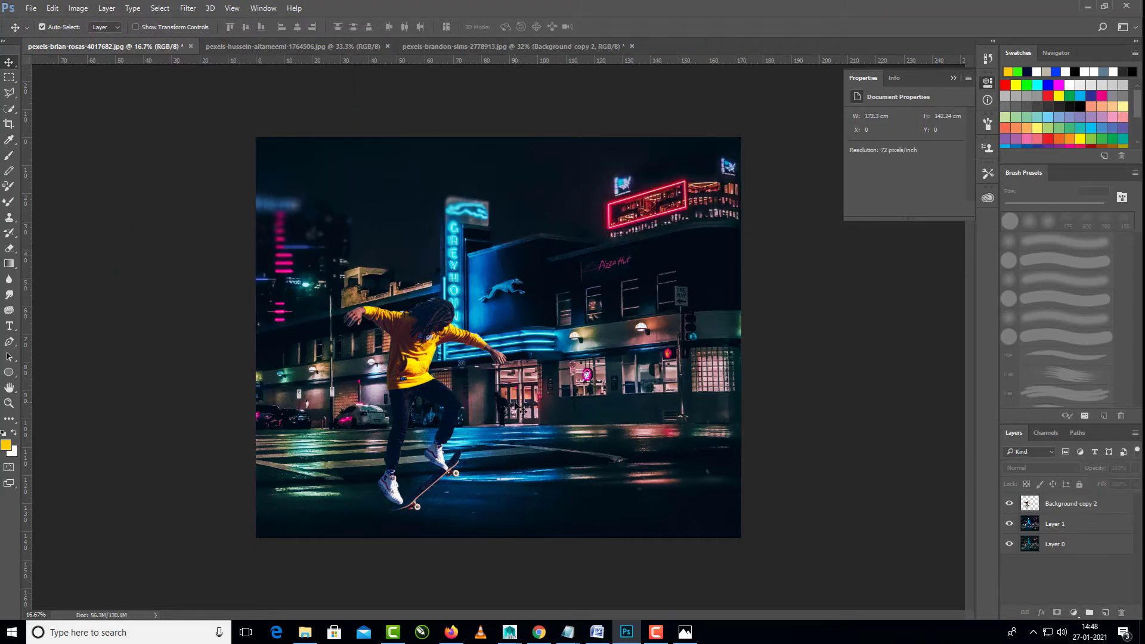
pyautogui.scroll(1, 463, 497)
pyautogui.click(9, 342)
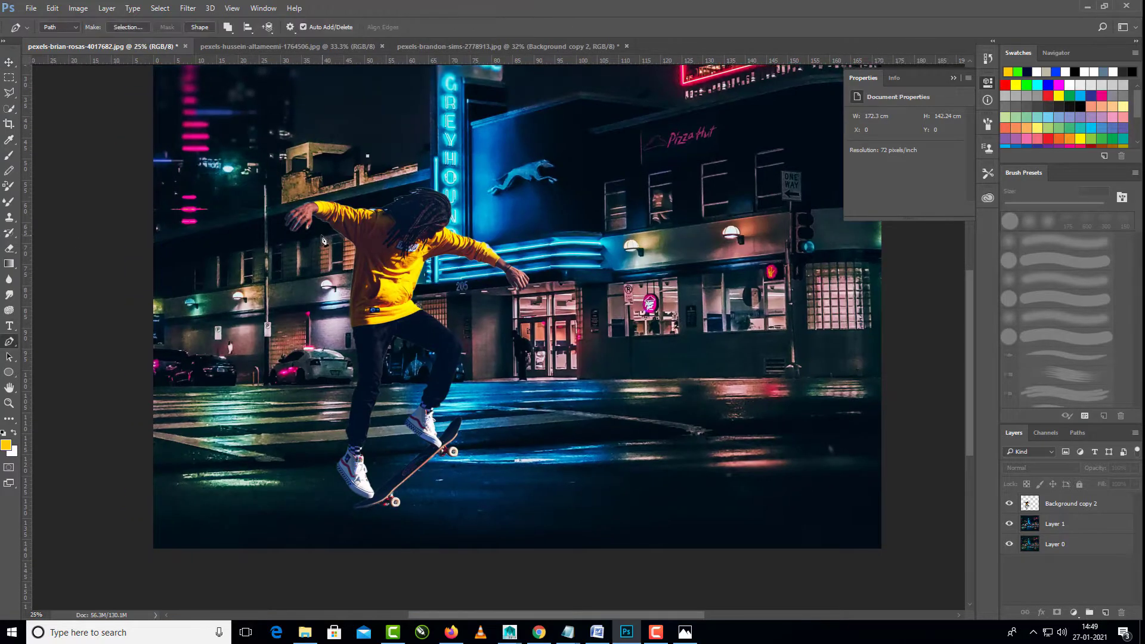
pyautogui.press('v')
pyautogui.click(321, 235)
pyautogui.scroll(6, 321, 236)
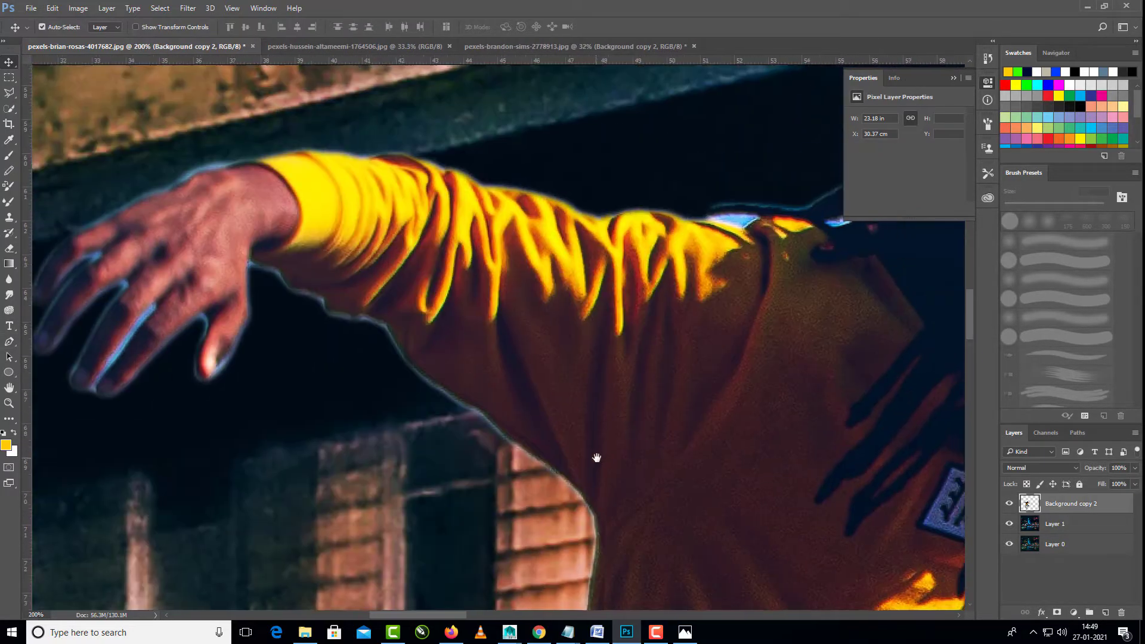
pyautogui.moveTo(596, 458); pyautogui.dragTo(601, 459)
pyautogui.press('e')
pyautogui.moveTo(235, 152); pyautogui.dragTo(145, 186)
# Step: Erase the bluish fringe between and around the rear hand's fingers with a 7 px eraser
pyautogui.moveTo(149, 314); pyautogui.dragTo(437, 266)
pyautogui.press('[')
pyautogui.press('[')
pyautogui.press('[')
pyautogui.press('[')
pyautogui.press('[')
pyautogui.press('[')
pyautogui.press('[')
pyautogui.moveTo(444, 258); pyautogui.dragTo(429, 275)
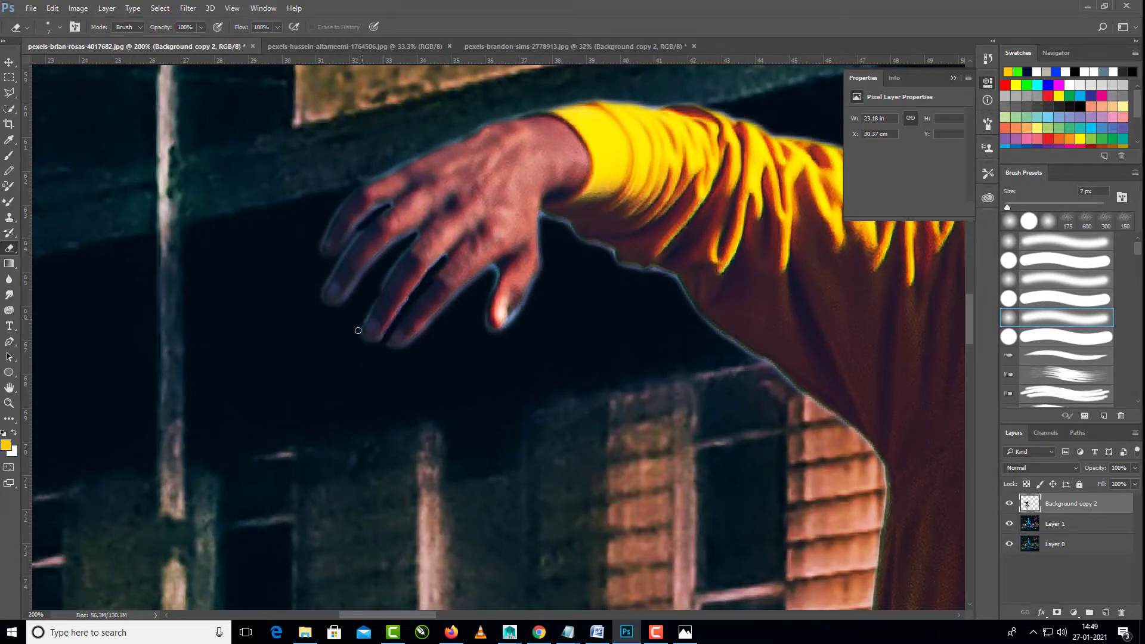
# Step: Erase the light fringe along the underside of the rear sleeve
pyautogui.moveTo(645, 292); pyautogui.dragTo(527, 258)
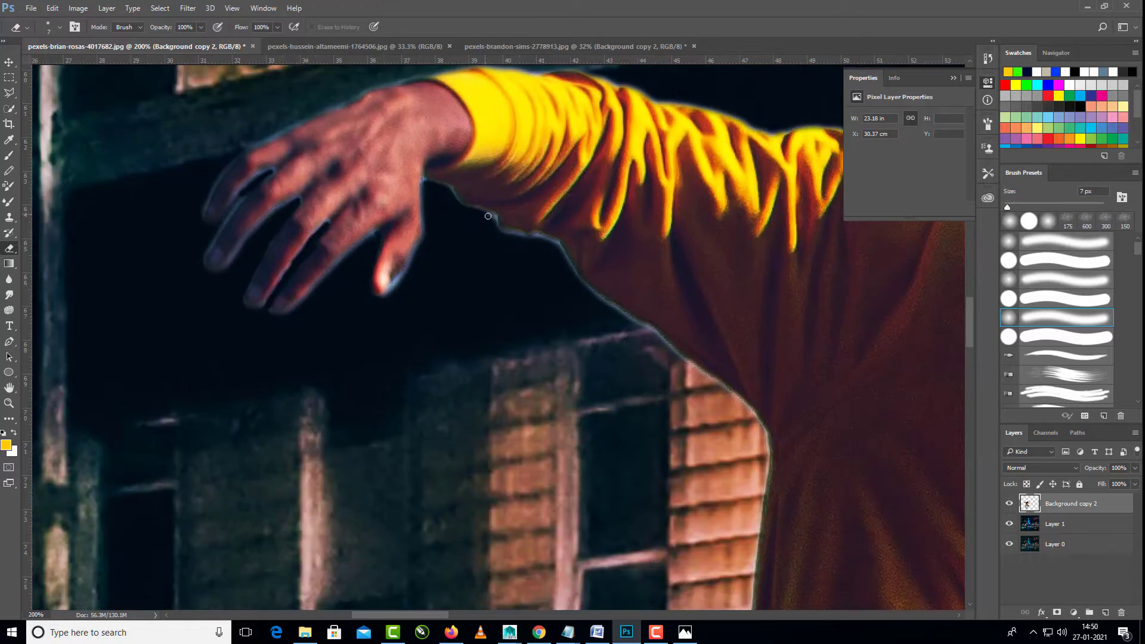
pyautogui.moveTo(578, 318); pyautogui.dragTo(411, 199)
pyautogui.hotkey('ctrl', '-')
pyautogui.hotkey('ctrl', '-')
pyautogui.hotkey('ctrl', '-')
pyautogui.hotkey('ctrl', '-')
pyautogui.hotkey('ctrl', '+')
pyautogui.hotkey('ctrl', '+')
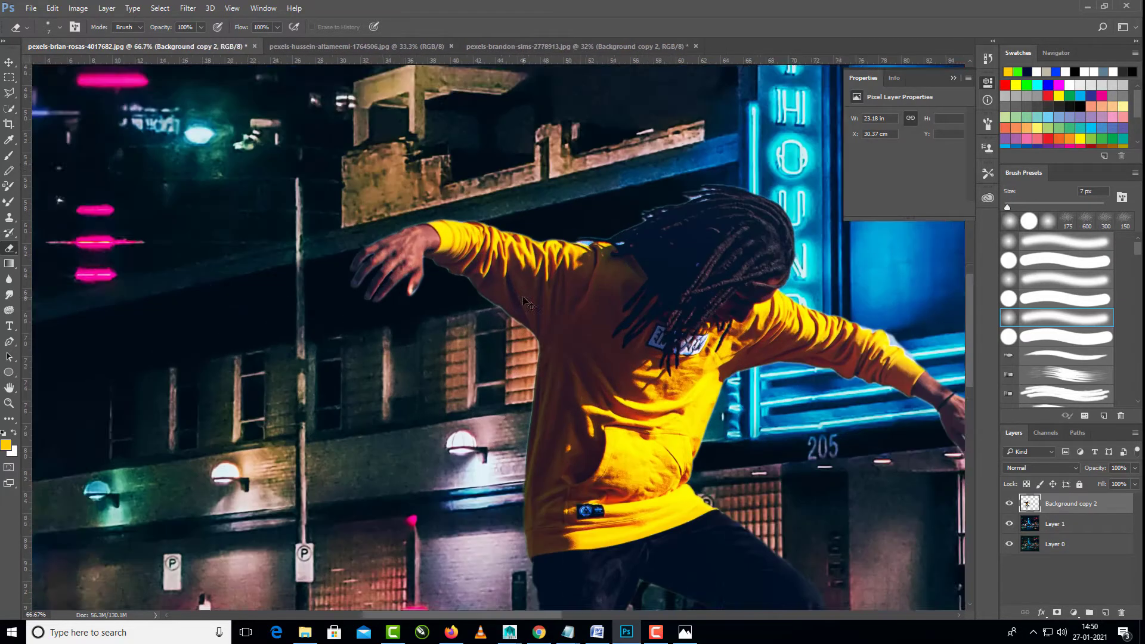
# Step: Erase the stray light fringe at the top of the skateboarder's dreadlocks
pyautogui.hotkey('ctrl', '+')
pyautogui.moveTo(734, 249); pyautogui.dragTo(486, 286)
pyautogui.moveTo(508, 138); pyautogui.dragTo(503, 135)
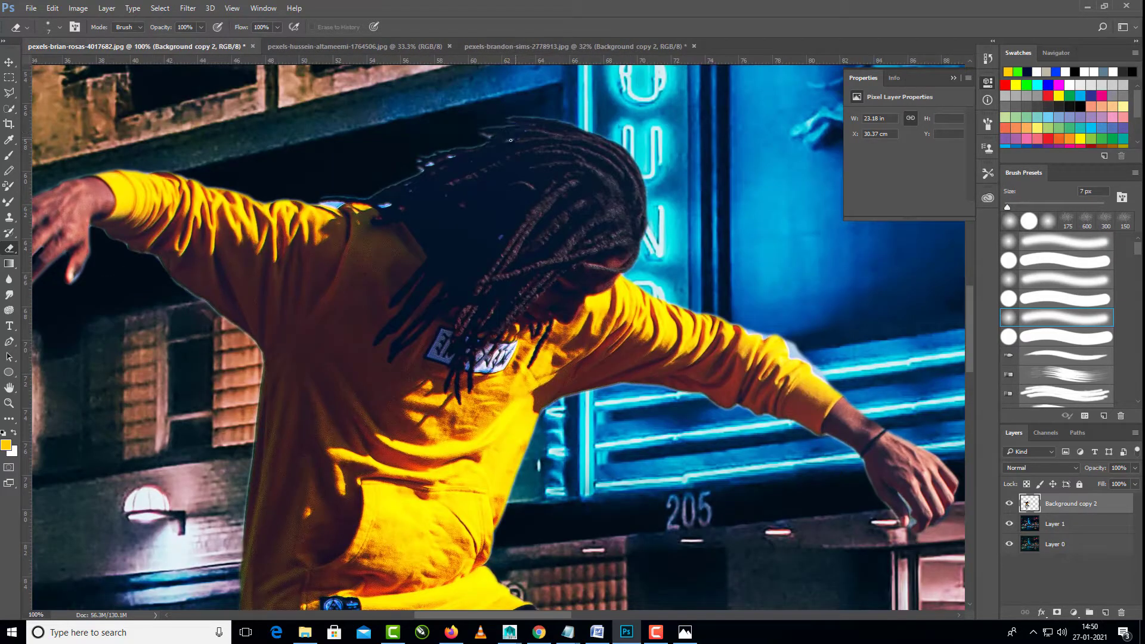
pyautogui.hotkey('ctrl', '-')
pyautogui.hotkey('ctrl', '-')
pyautogui.hotkey('ctrl', '-')
pyautogui.hotkey('ctrl', '-')
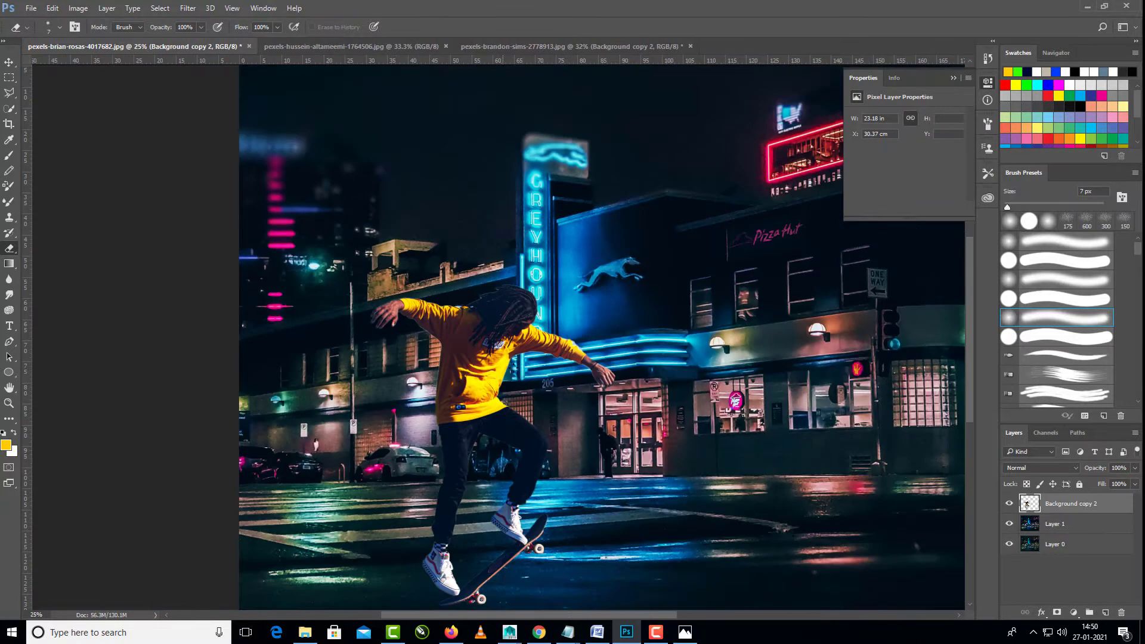
pyautogui.moveTo(554, 356); pyautogui.dragTo(538, 271)
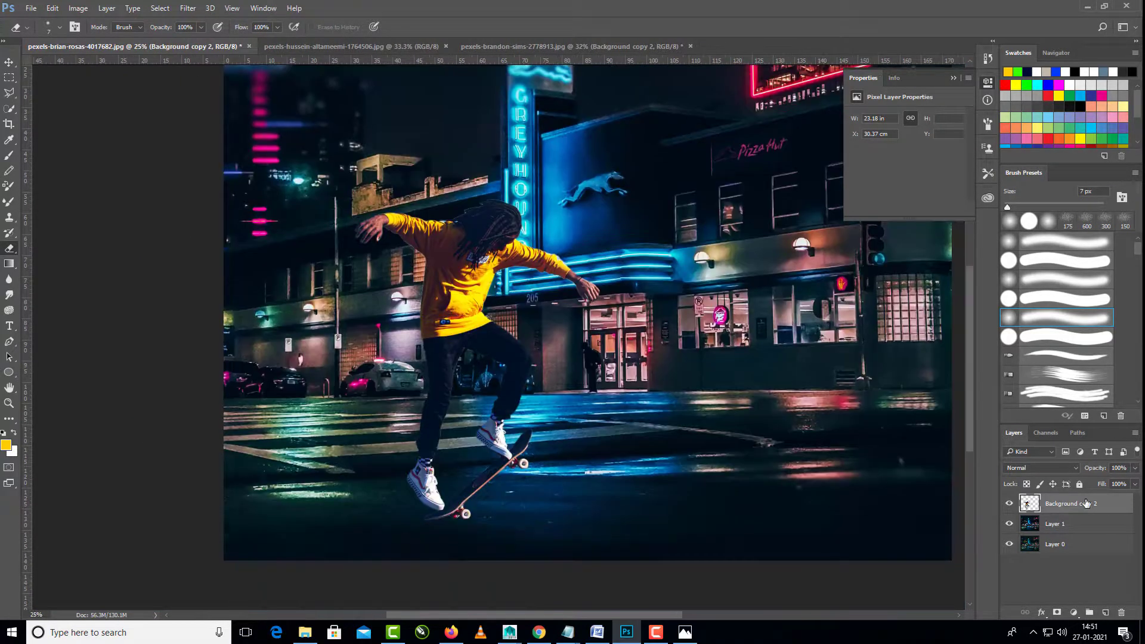
# Step: Duplicate the skateboarder layer, load its outline as a selection and fill it with the blue gradient
pyautogui.moveTo(1032, 504); pyautogui.dragTo(1105, 613)
pyautogui.keyDown('ctrl'); pyautogui.click(1029, 505); pyautogui.keyUp('ctrl')
pyautogui.click(9, 263)
pyautogui.moveTo(457, 525); pyautogui.dragTo(464, 250)
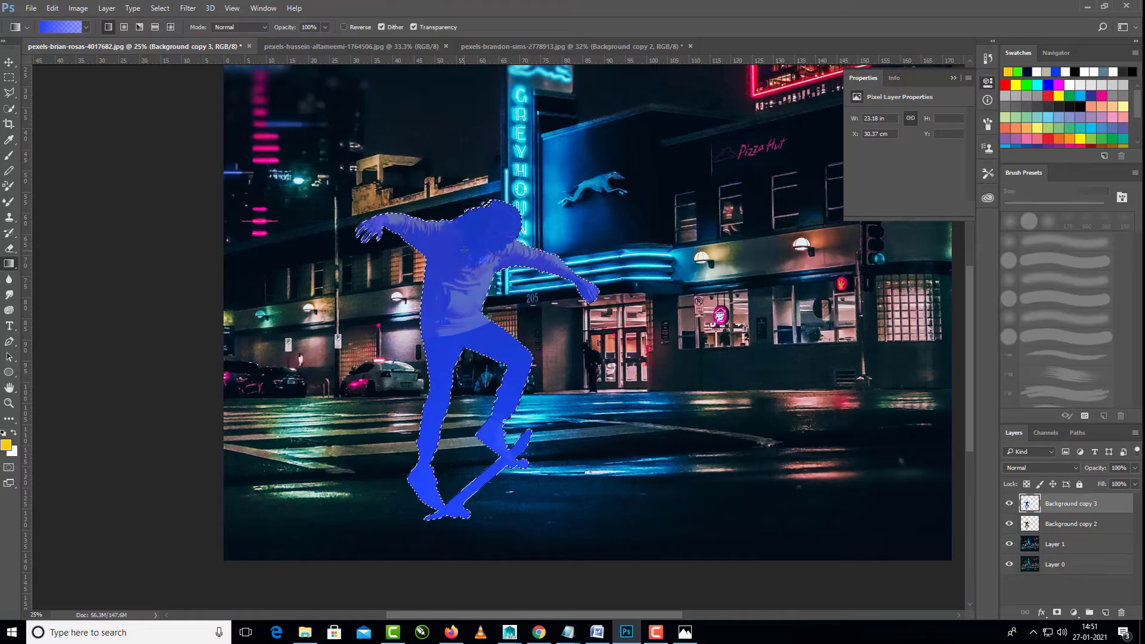
# Step: Change the gradient's color to black and refill the duplicated silhouette from the board up to the shoulders
pyautogui.click(49, 30)
pyautogui.click(720, 378)
pyautogui.click(792, 295)
pyautogui.click(1070, 141)
pyautogui.click(879, 158)
pyautogui.moveTo(489, 530); pyautogui.dragTo(486, 250)
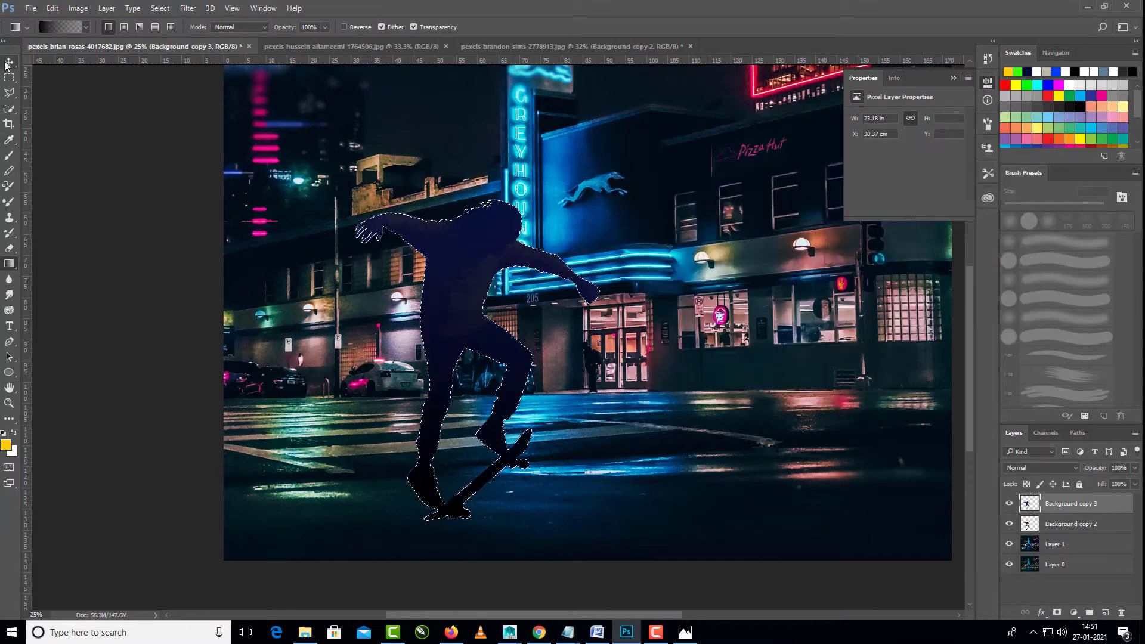
# Step: Flip and flatten the dark silhouette vertically to form a shadow on the road beneath the skateboard
pyautogui.click(9, 62)
pyautogui.hotkey('ctrl', 't')
pyautogui.hotkey('ctrl', 'h')
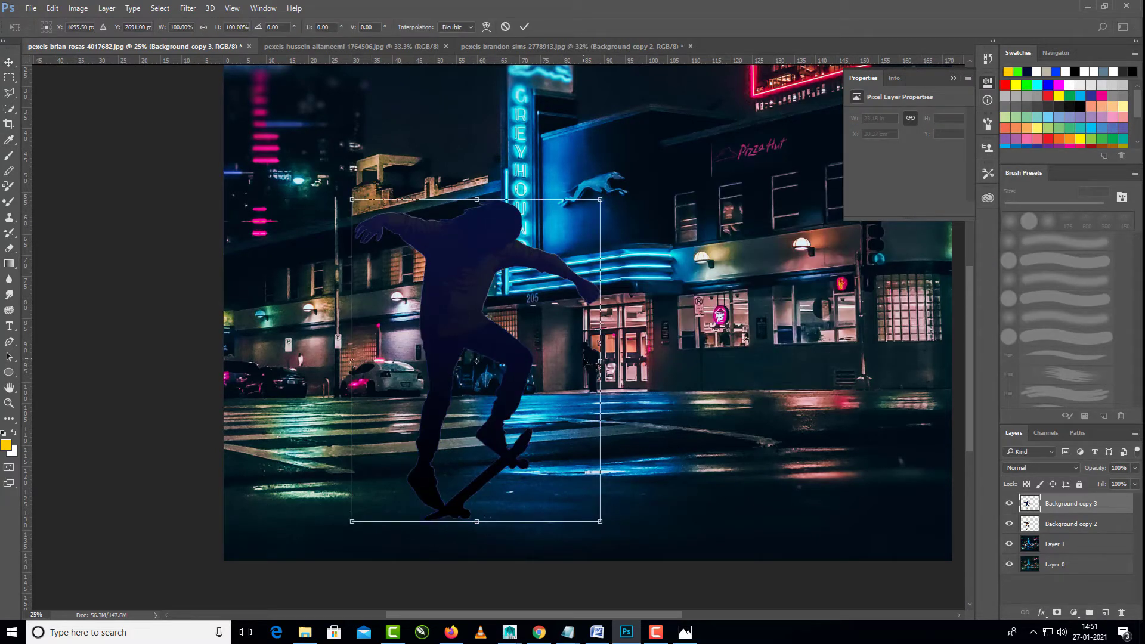
pyautogui.moveTo(493, 210); pyautogui.dragTo(539, 575)
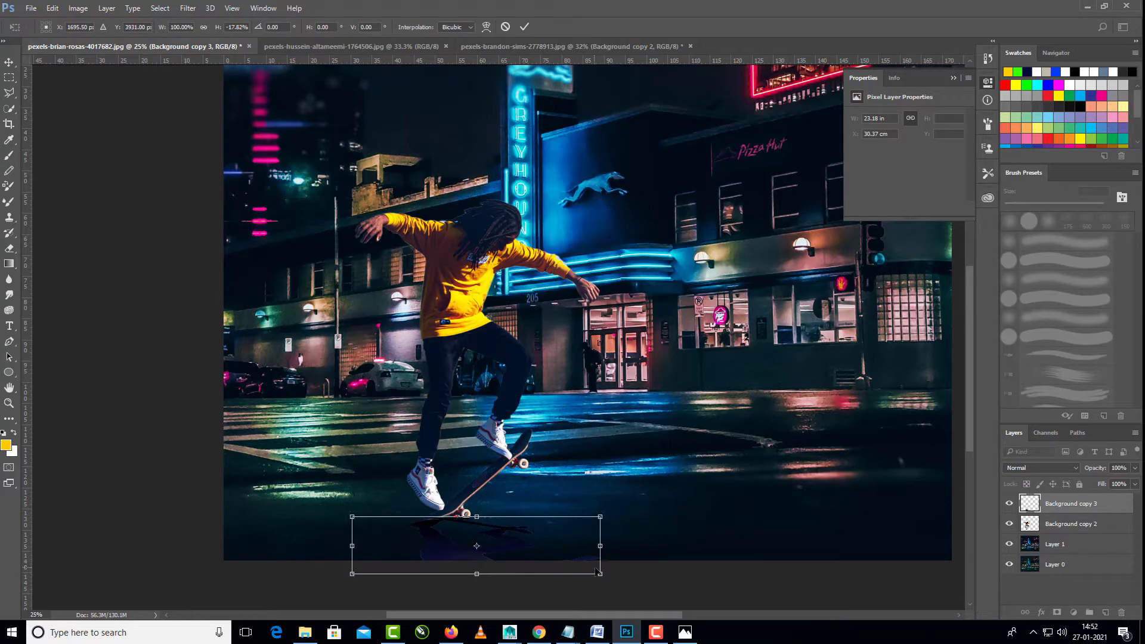
pyautogui.moveTo(615, 575); pyautogui.dragTo(615, 565)
pyautogui.press('Return')
# Step: Try the Screen blend mode on the shadow layer and set it to Soft Light instead
pyautogui.click(1041, 468)
pyautogui.click(1027, 306)
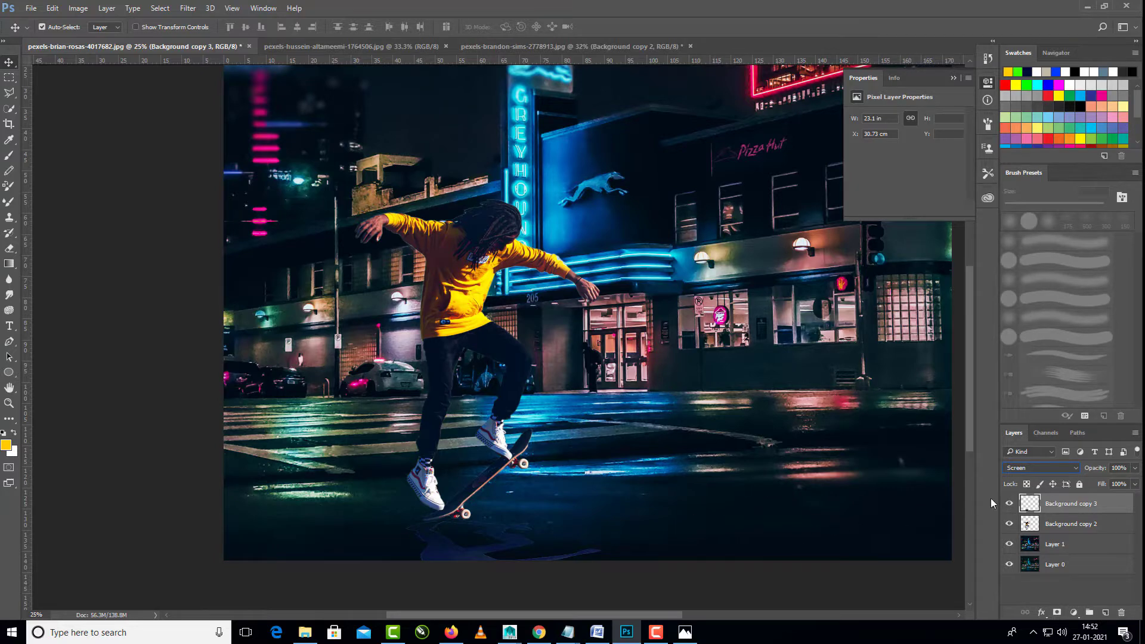
pyautogui.click(1042, 468)
pyautogui.click(1019, 356)
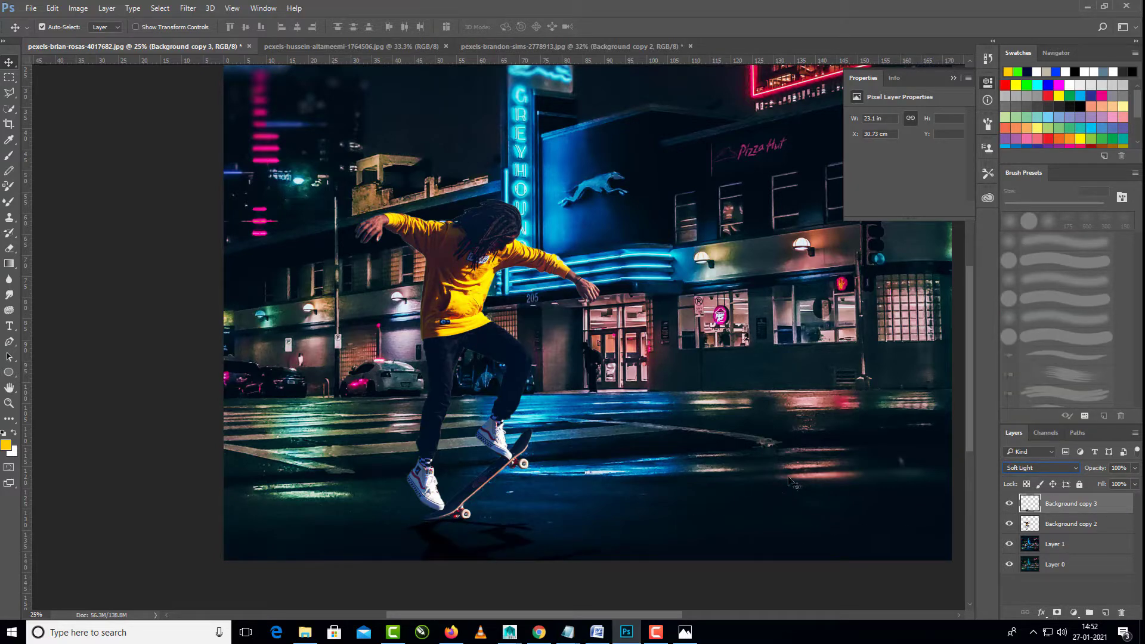
# Step: Try the Screen blend mode on the shadow layer again
pyautogui.click(1041, 468)
pyautogui.click(1027, 306)
pyautogui.moveTo(1137, 469); pyautogui.dragTo(1137, 482)
pyautogui.click(814, 514)
pyautogui.click(1121, 504)
pyautogui.click(799, 535)
pyautogui.click(799, 534)
# Step: Try to flip the shadow upward over the skateboarder's legs with Free Transform
pyautogui.click(1029, 506)
pyautogui.keyDown('ctrl'); pyautogui.click(1030, 506); pyautogui.keyUp('ctrl')
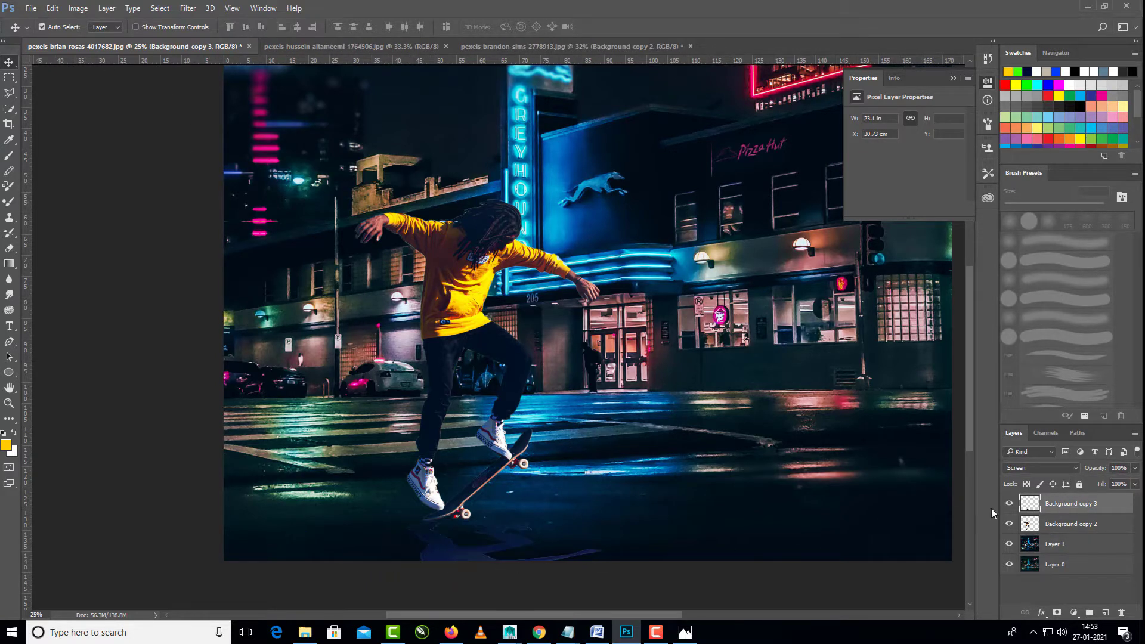
pyautogui.hotkey('ctrl', 't')
pyautogui.moveTo(505, 577); pyautogui.dragTo(506, 390)
pyautogui.moveTo(343, 384); pyautogui.dragTo(645, 472)
pyautogui.press('Return')
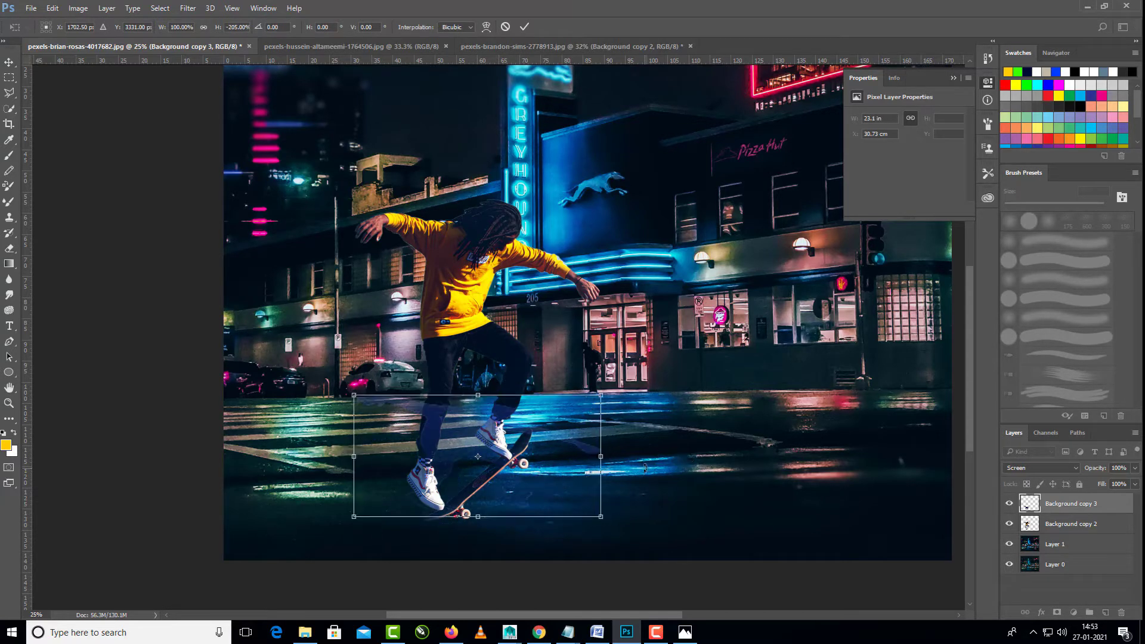
# Step: Try refilling the shadow with the gradient, using its own outline as the selection
pyautogui.hotkey('ctrl', 'd')
pyautogui.keyDown('ctrl'); pyautogui.click(1030, 506); pyautogui.keyUp('ctrl')
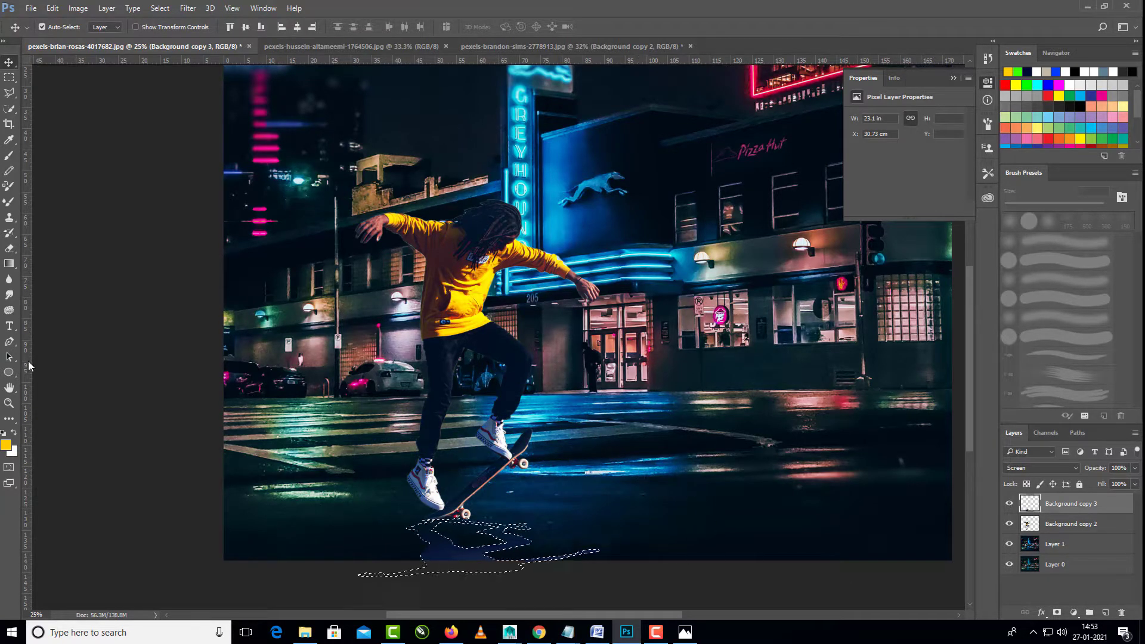
pyautogui.press('g')
pyautogui.moveTo(453, 572); pyautogui.dragTo(453, 587)
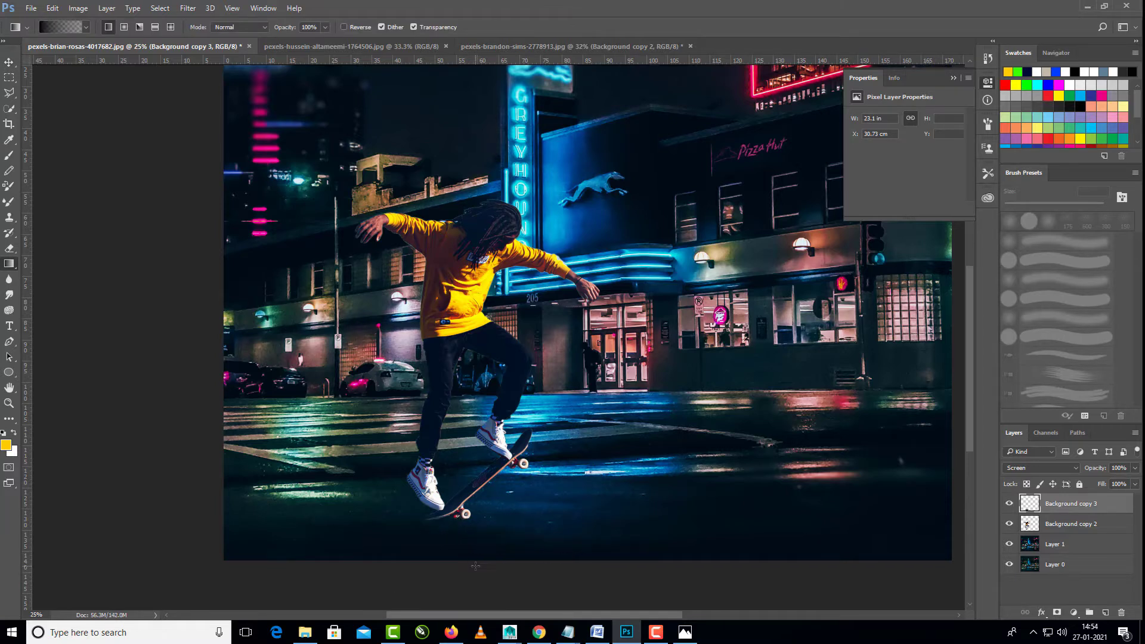
pyautogui.press('v')
pyautogui.hotkey('ctrl', 'd')
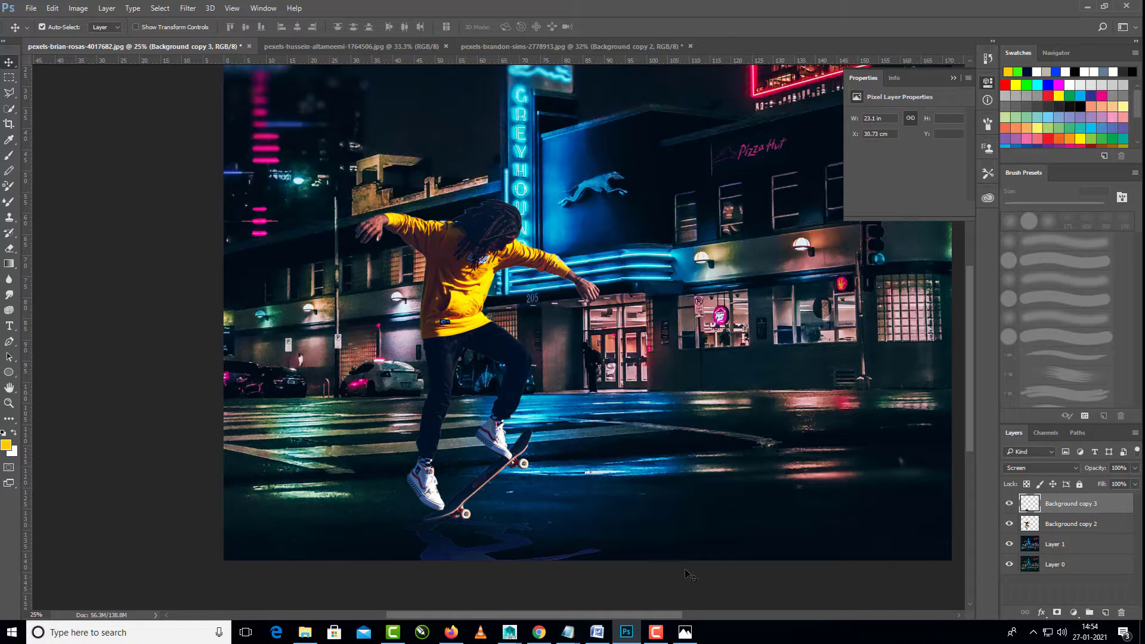
# Step: Add a new layer above the shadow, restore the default black and white colors and choose a soft round brush
pyautogui.hotkey('ctrl', 'shift', 'alt', 'n')
pyautogui.press('d')
pyautogui.press('b')
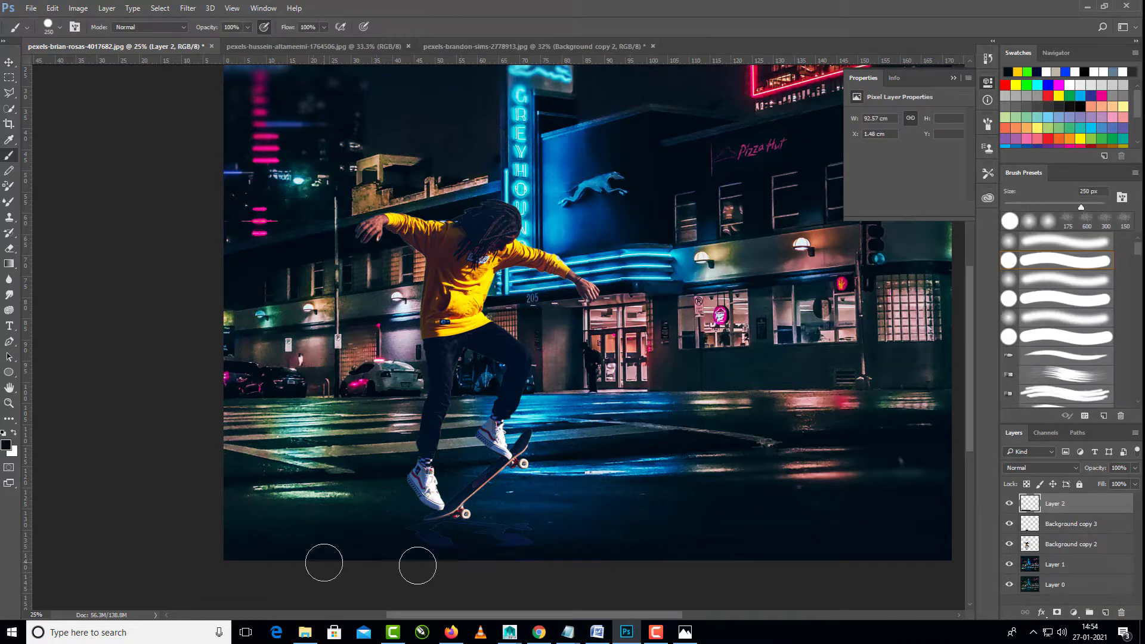
pyautogui.hotkey('ctrl', 'z')
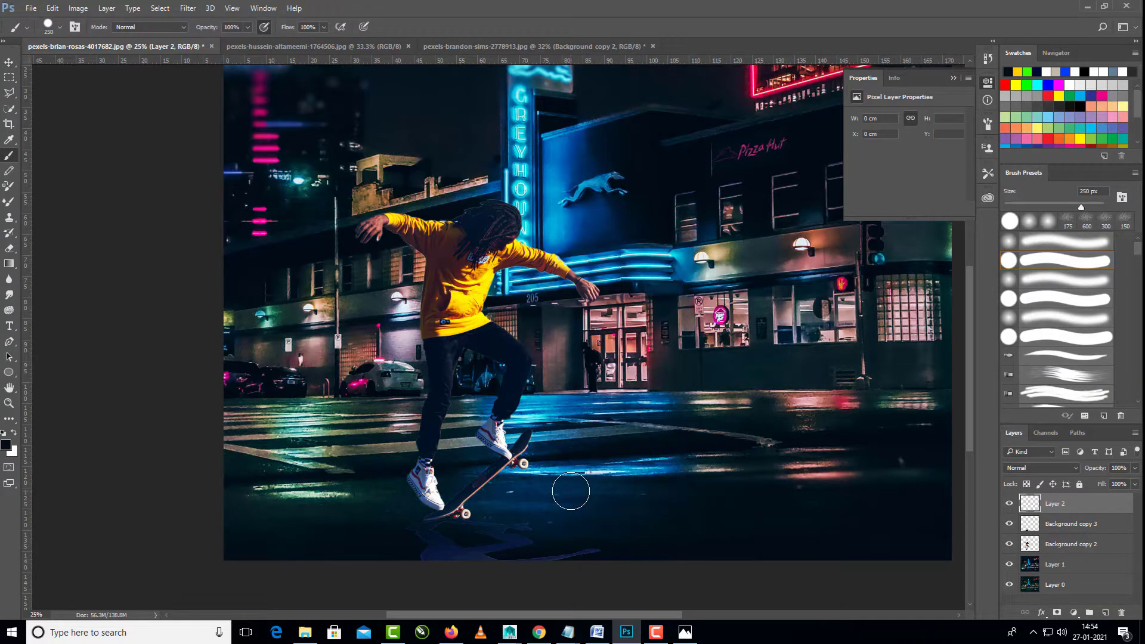
pyautogui.click(60, 27)
pyautogui.doubleClick(71, 124)
pyautogui.moveTo(504, 566); pyautogui.dragTo(430, 564)
pyautogui.hotkey('ctrl', 'z')
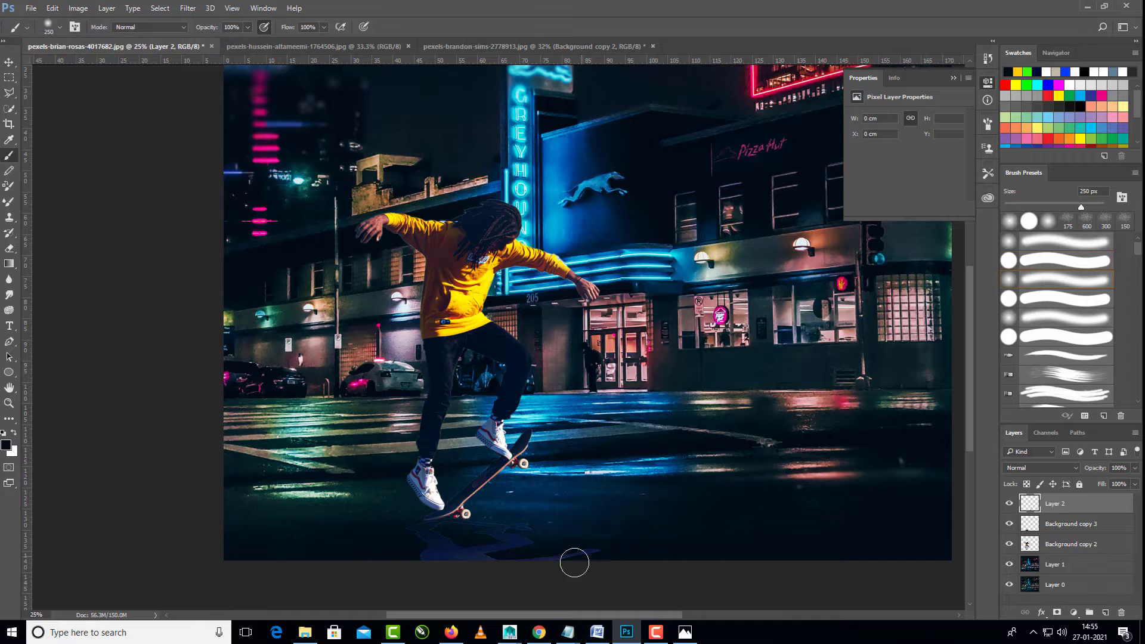
# Step: Enlarge the soft brush to 600 px while testing black strokes on the road beneath the skateboard
pyautogui.moveTo(575, 563); pyautogui.dragTo(411, 578)
pyautogui.moveTo(302, 516); pyautogui.dragTo(527, 524)
pyautogui.hotkey('ctrl', 'z')
pyautogui.press(']')
pyautogui.press(']')
pyautogui.press(']')
pyautogui.press(']')
pyautogui.click(482, 508)
pyautogui.hotkey('ctrl', 'z')
# Step: Paint black over the road around the shadow at 51% opacity and 19% flow, and reduce the brush to 250 px
pyautogui.click(324, 28)
pyautogui.moveTo(327, 43); pyautogui.dragTo(283, 43)
pyautogui.click(248, 27)
pyautogui.moveTo(251, 43); pyautogui.dragTo(222, 43)
pyautogui.moveTo(298, 518); pyautogui.dragTo(569, 516)
pyautogui.moveTo(430, 512); pyautogui.dragTo(611, 561)
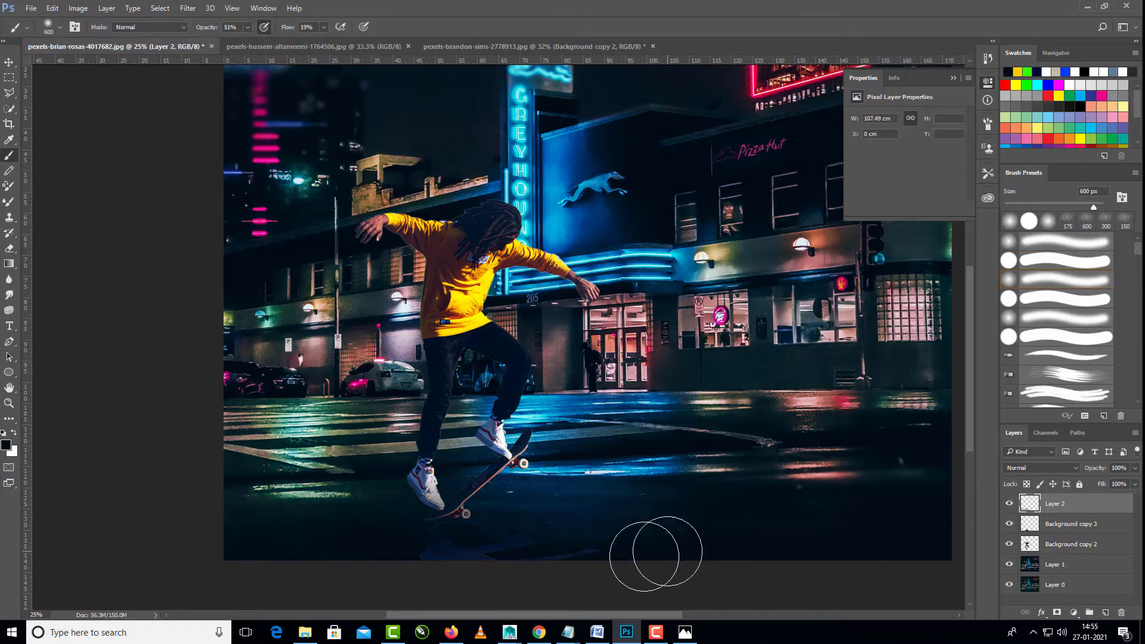
pyautogui.press('[')
pyautogui.press('[')
pyautogui.press('[')
pyautogui.press('[')
# Step: Try Multiply and Screen on the black paint layer and set it to Soft Light instead
pyautogui.click(1041, 468)
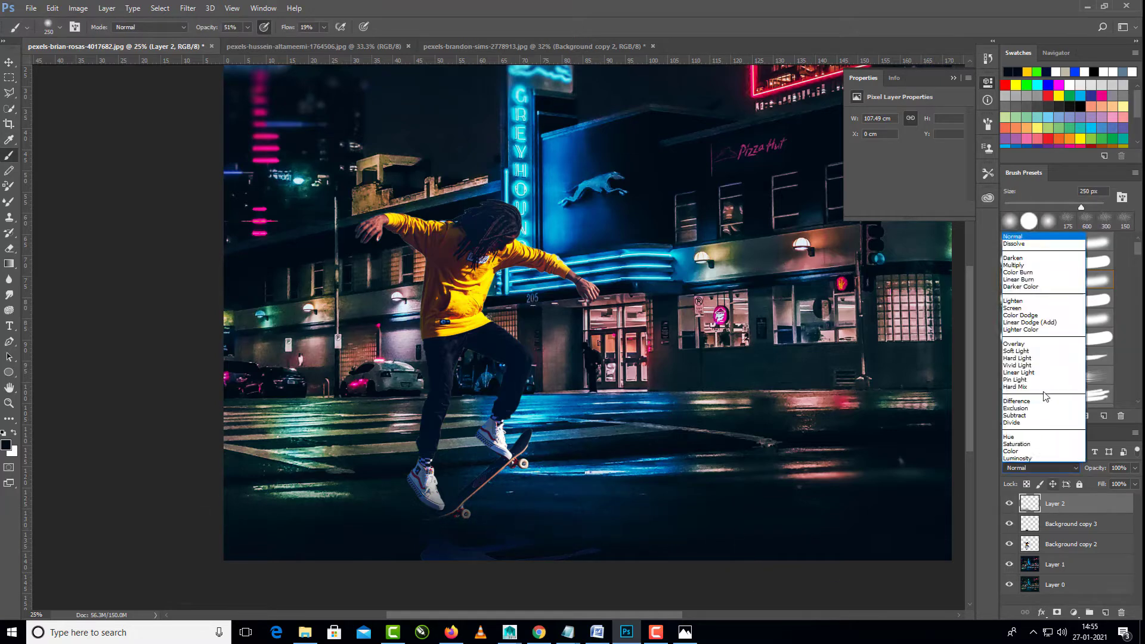
pyautogui.click(1028, 266)
pyautogui.click(1056, 469)
pyautogui.click(1026, 308)
pyautogui.click(1050, 469)
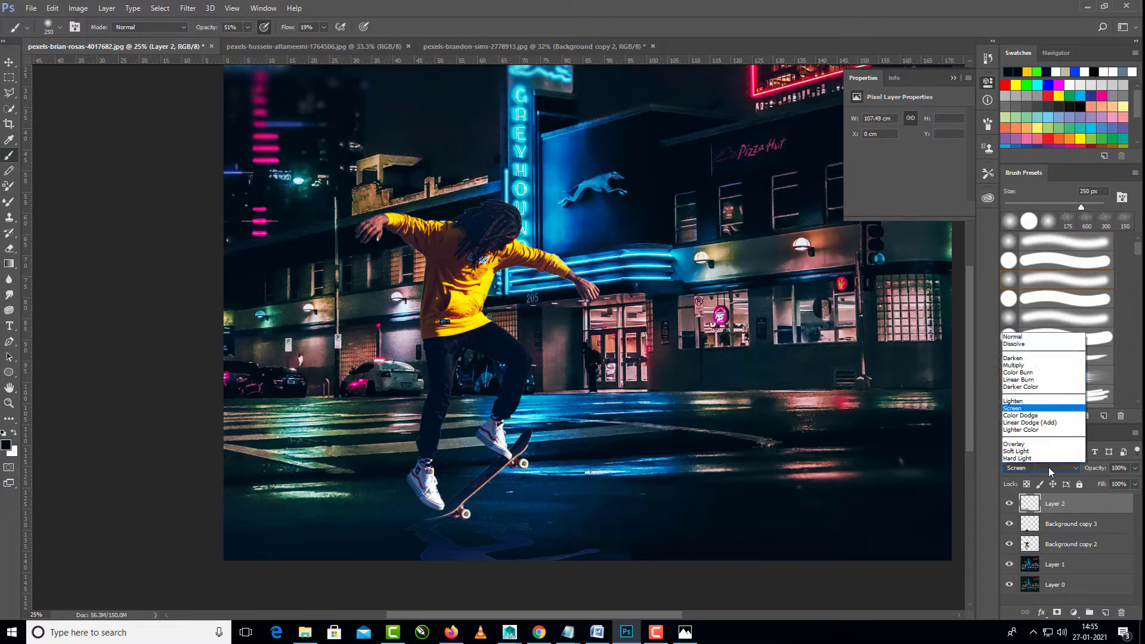
pyautogui.click(1043, 452)
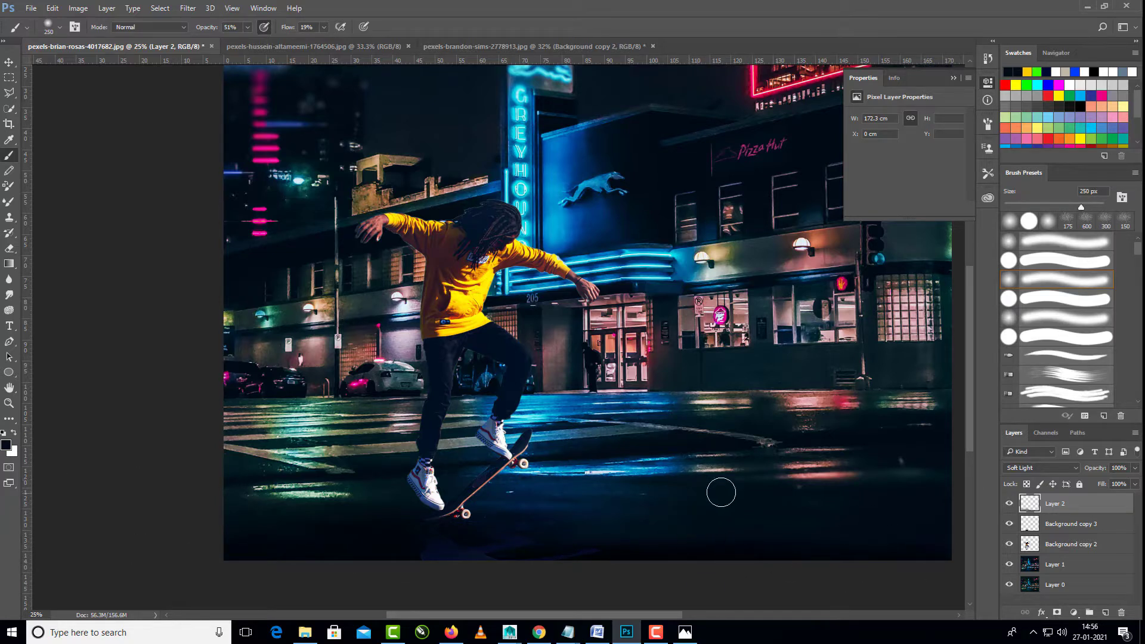
# Step: Add a new layer, sample the blue lit wall beside the Greyhound sign and paint it on the road beneath the skateboard
pyautogui.click(1105, 613)
pyautogui.keyDown('alt'); pyautogui.click(558, 232); pyautogui.keyUp('alt')
pyautogui.moveTo(432, 529); pyautogui.dragTo(363, 521)
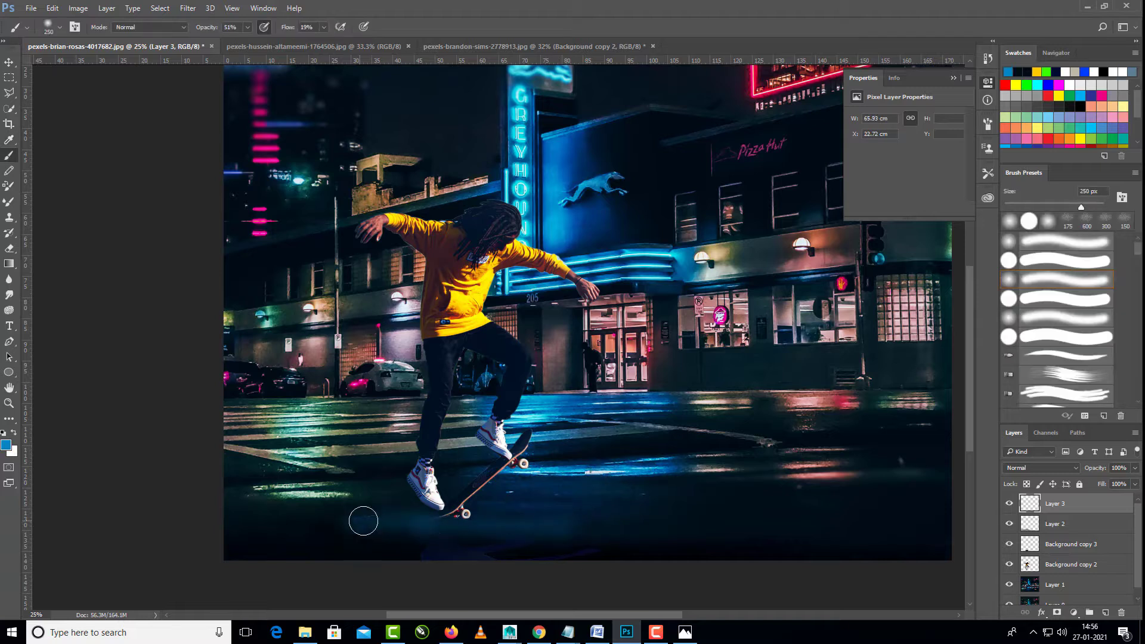
# Step: Set the blue paint layer to Vivid Light and extend the blue across the road with a 500 px brush
pyautogui.click(1041, 468)
pyautogui.click(1018, 365)
pyautogui.moveTo(505, 505)
pyautogui.mouseDown()
pyautogui.moveTo(534, 519)
pyautogui.moveTo(651, 516)
pyautogui.mouseUp()
pyautogui.press(']')
pyautogui.press(']')
pyautogui.press(']')
pyautogui.moveTo(811, 488)
pyautogui.mouseDown()
pyautogui.moveTo(561, 510)
pyautogui.moveTo(252, 503)
pyautogui.moveTo(327, 515)
pyautogui.moveTo(476, 506)
pyautogui.moveTo(511, 478)
pyautogui.moveTo(684, 523)
pyautogui.moveTo(606, 476)
pyautogui.moveTo(911, 465)
pyautogui.moveTo(618, 574)
pyautogui.mouseUp()
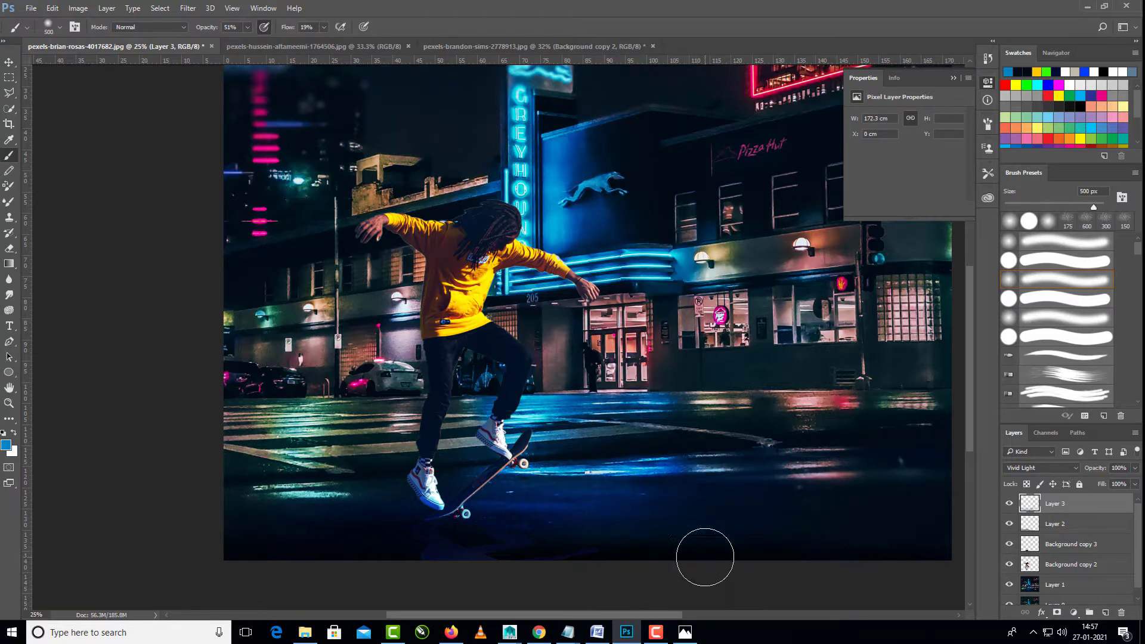
# Step: Set the shadow layer to Soft Light and group it with Layer 2 and Layer 3 as "floor light"
pyautogui.click(1012, 545)
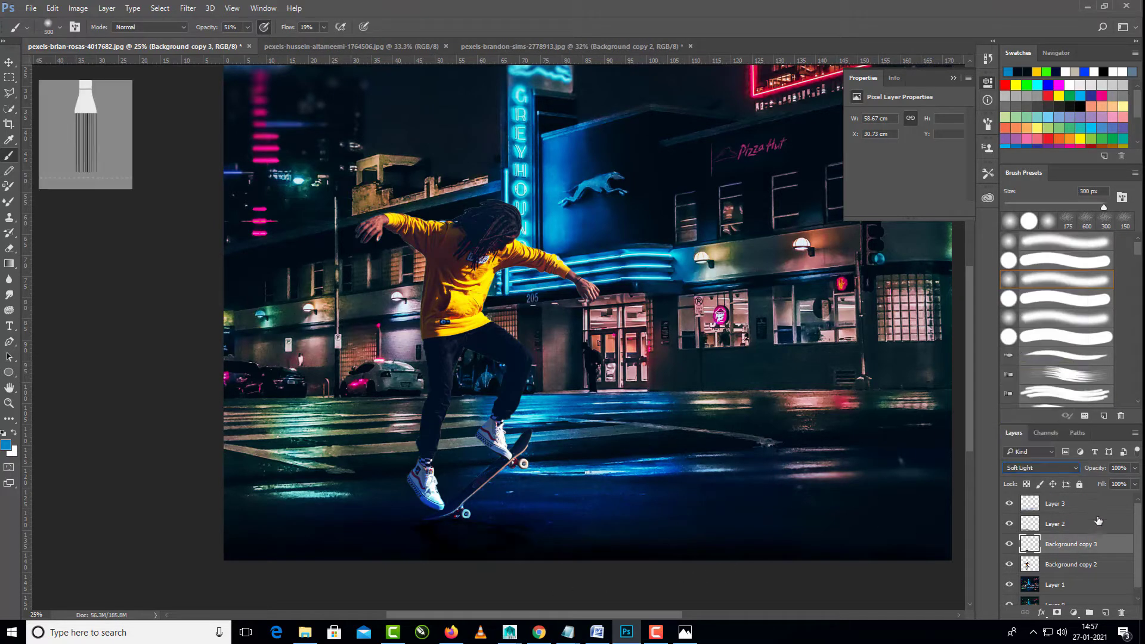
pyautogui.click(1053, 524)
pyautogui.moveTo(624, 272); pyautogui.dragTo(558, 327)
pyautogui.keyDown('ctrl'); pyautogui.click(1067, 505); pyautogui.keyUp('ctrl')
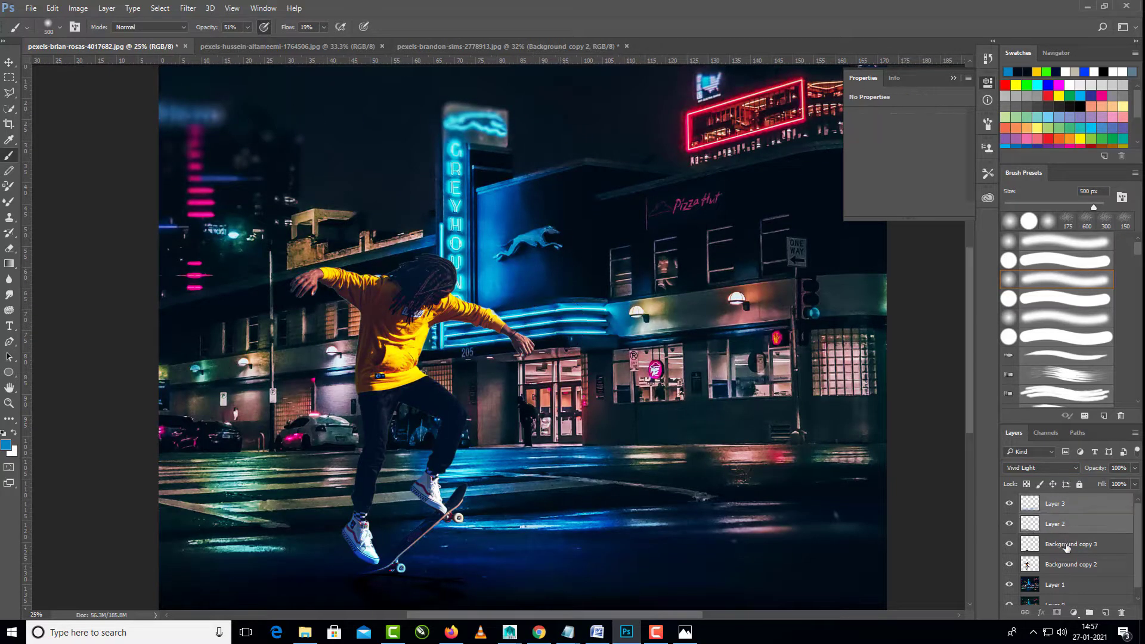
pyautogui.keyDown('ctrl'); pyautogui.click(1066, 544); pyautogui.keyUp('ctrl')
pyautogui.hotkey('ctrl', 'e')
pyautogui.hotkey('ctrl', 'z')
pyautogui.hotkey('ctrl', 'g')
pyautogui.doubleClick(1062, 501)
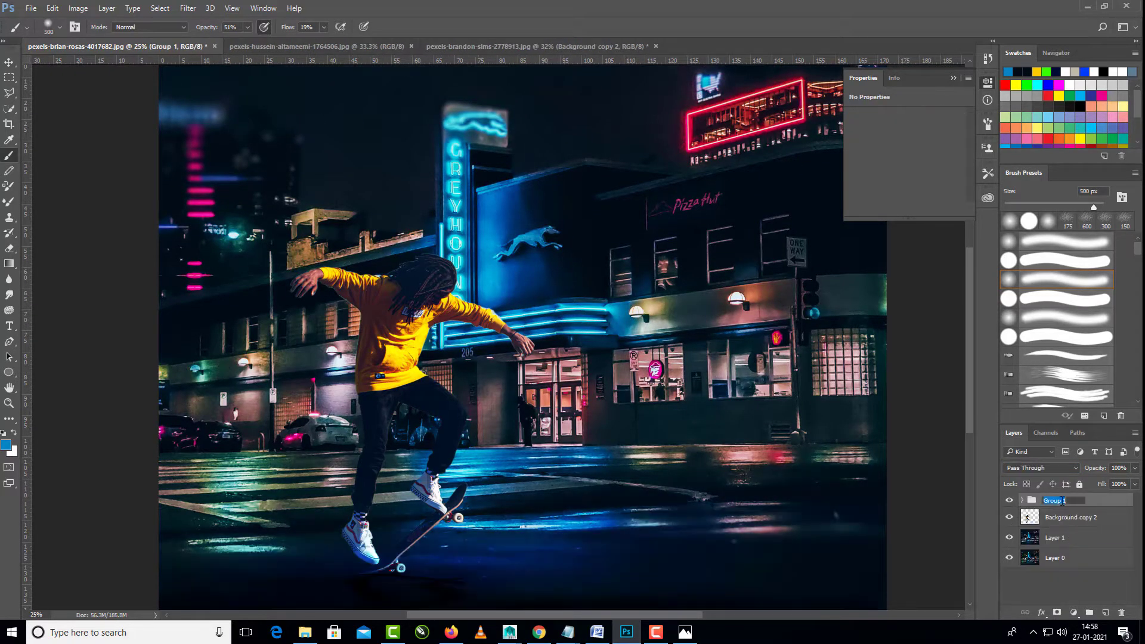
pyautogui.write('floor light')
pyautogui.press('Return')
# Step: Darken the road along the picture's lower edge by painting black on Layer 2 inside the floor light group
pyautogui.moveTo(675, 521); pyautogui.dragTo(676, 456)
pyautogui.click(1023, 501)
pyautogui.click(1065, 517)
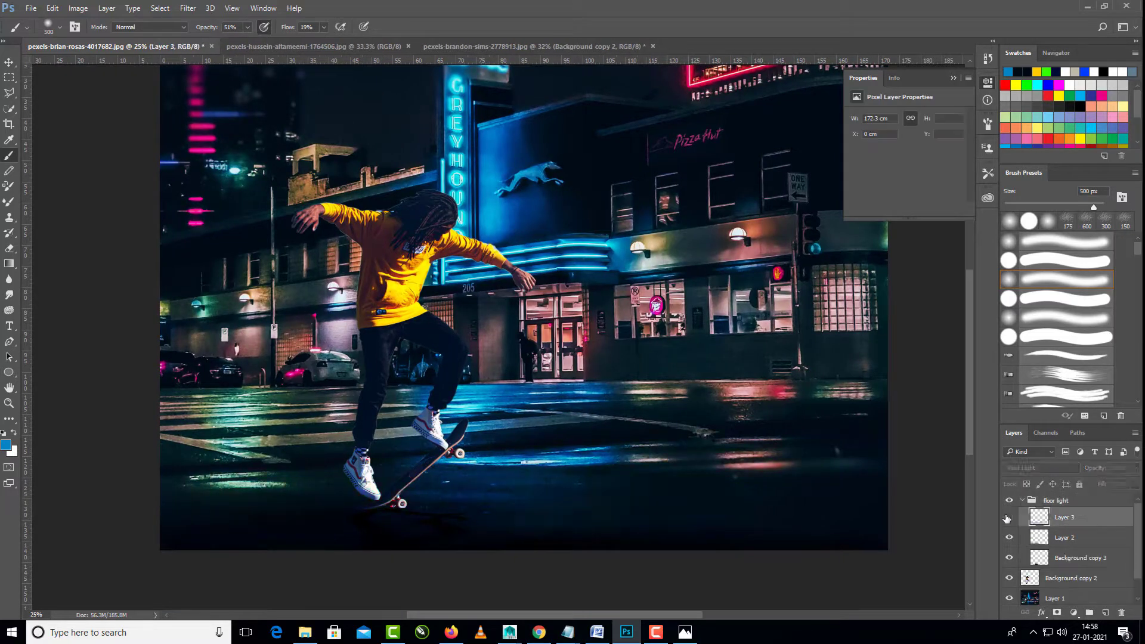
pyautogui.click(1064, 538)
pyautogui.click(6, 445)
pyautogui.click(802, 303)
pyautogui.click(1065, 147)
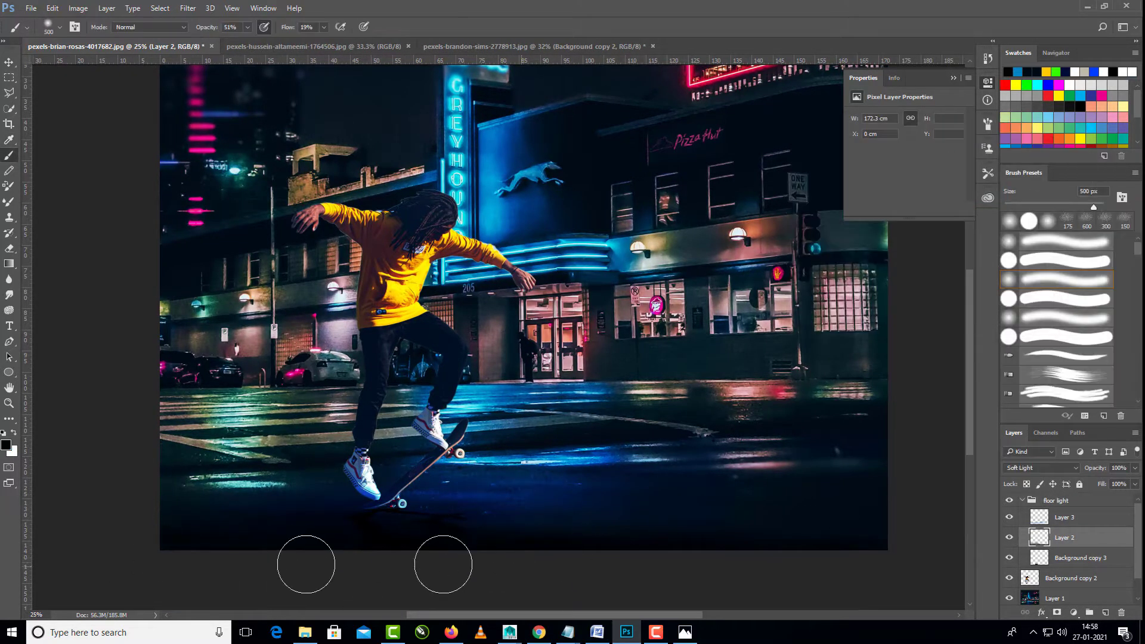
# Step: Erase the blue tint from the skateboard wheels and shoes on Layer 3 with a soft 250 px eraser
pyautogui.hotkey('alt', ']')
pyautogui.press('x')
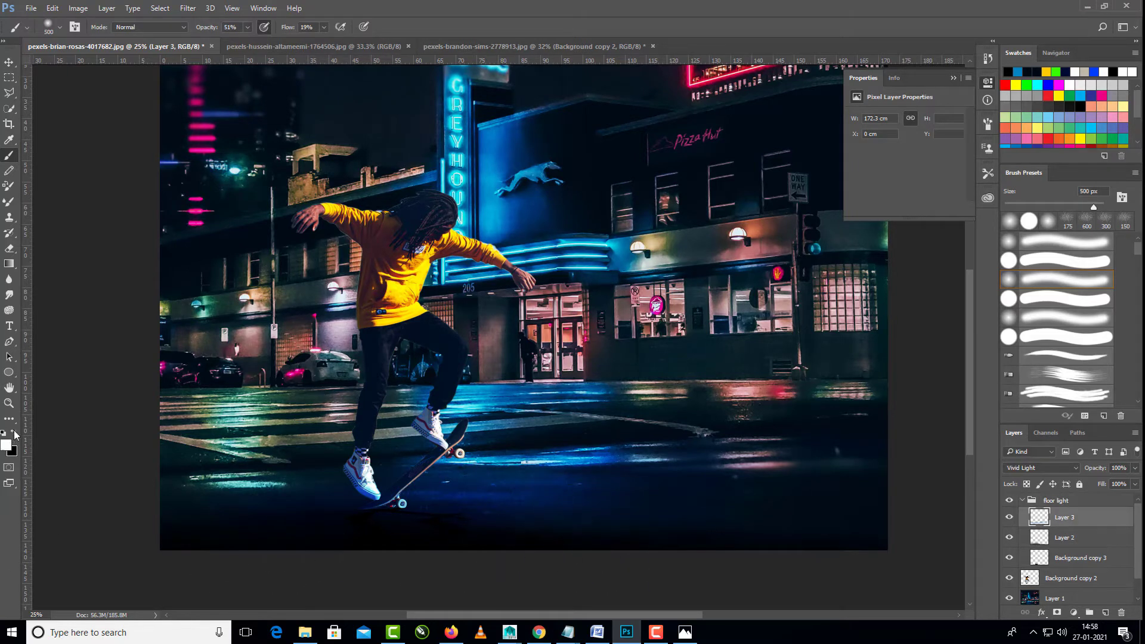
pyautogui.press('v')
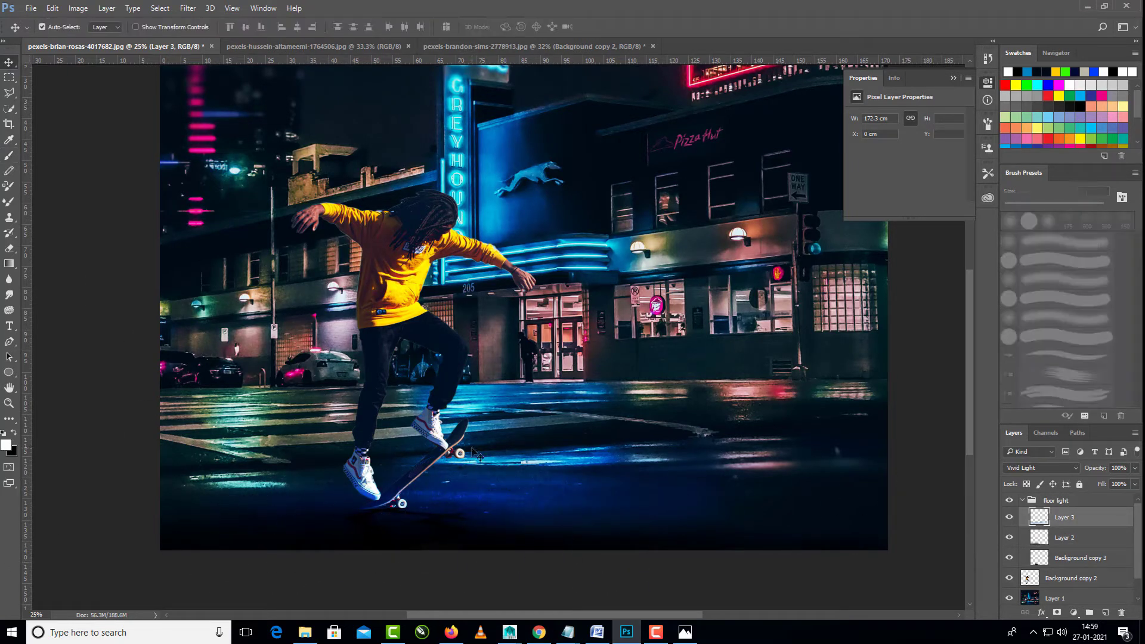
pyautogui.press('e')
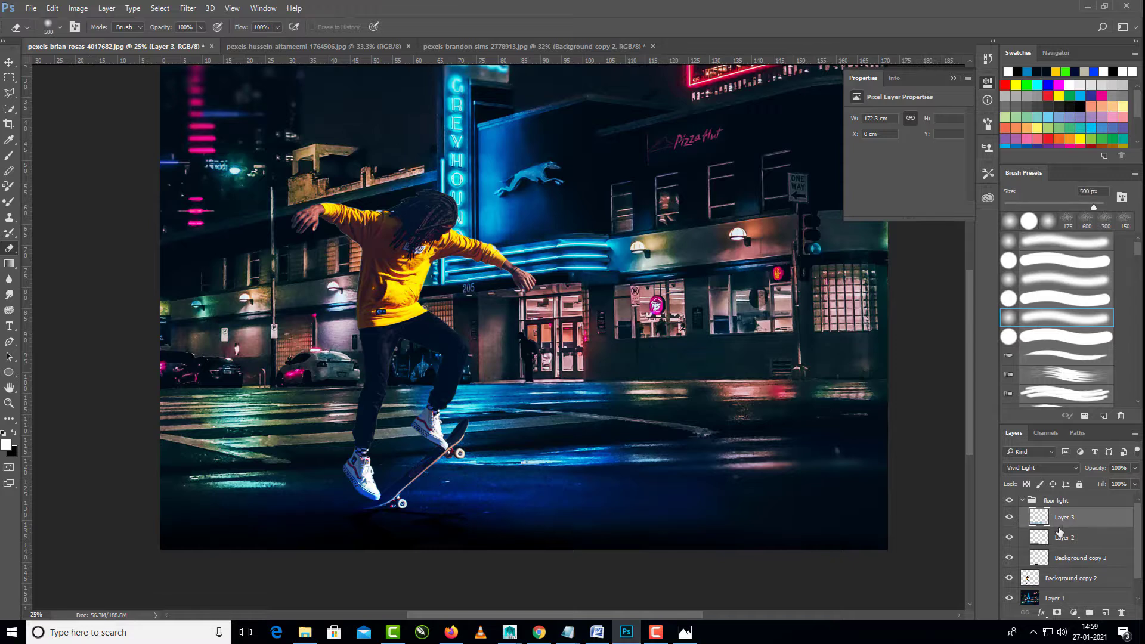
pyautogui.press('[')
pyautogui.press('[')
pyautogui.press('[')
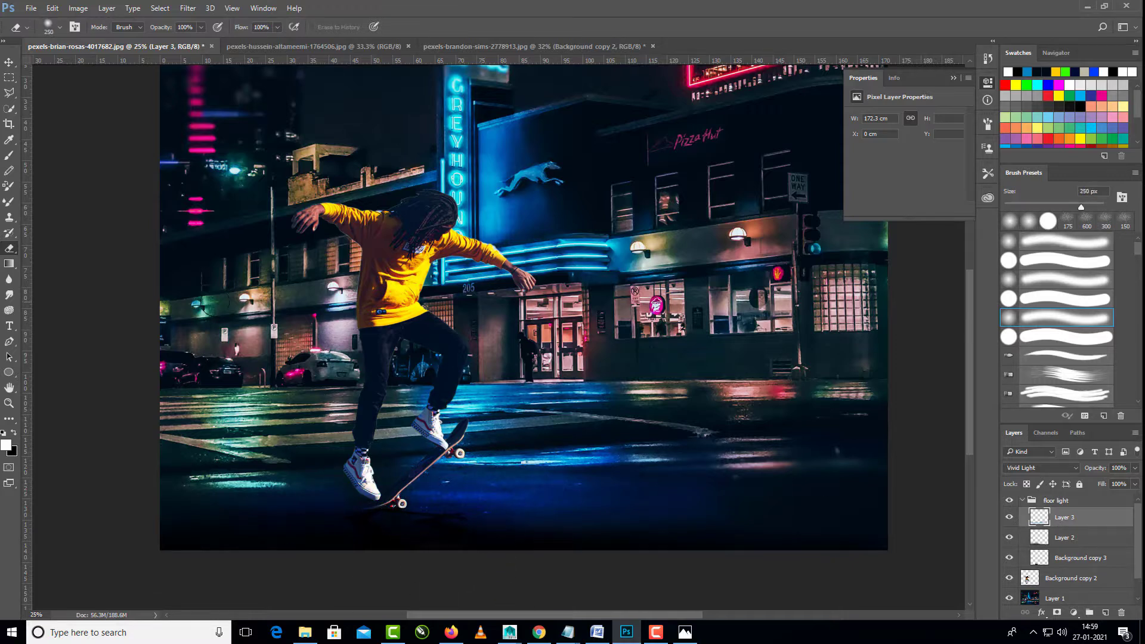
# Step: Add a new layer above the floor light group and draw a curved Pen path winding around the skateboarder from head to foot
pyautogui.click(1022, 500)
pyautogui.click(1105, 612)
pyautogui.press('p')
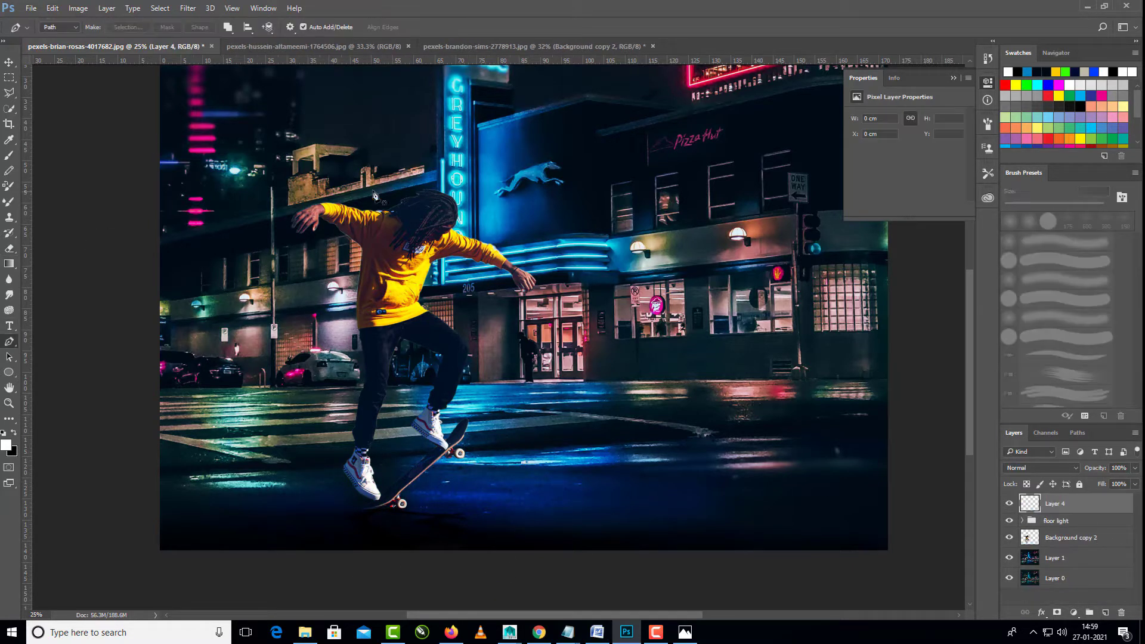
pyautogui.click(427, 162)
pyautogui.moveTo(338, 225); pyautogui.dragTo(344, 257)
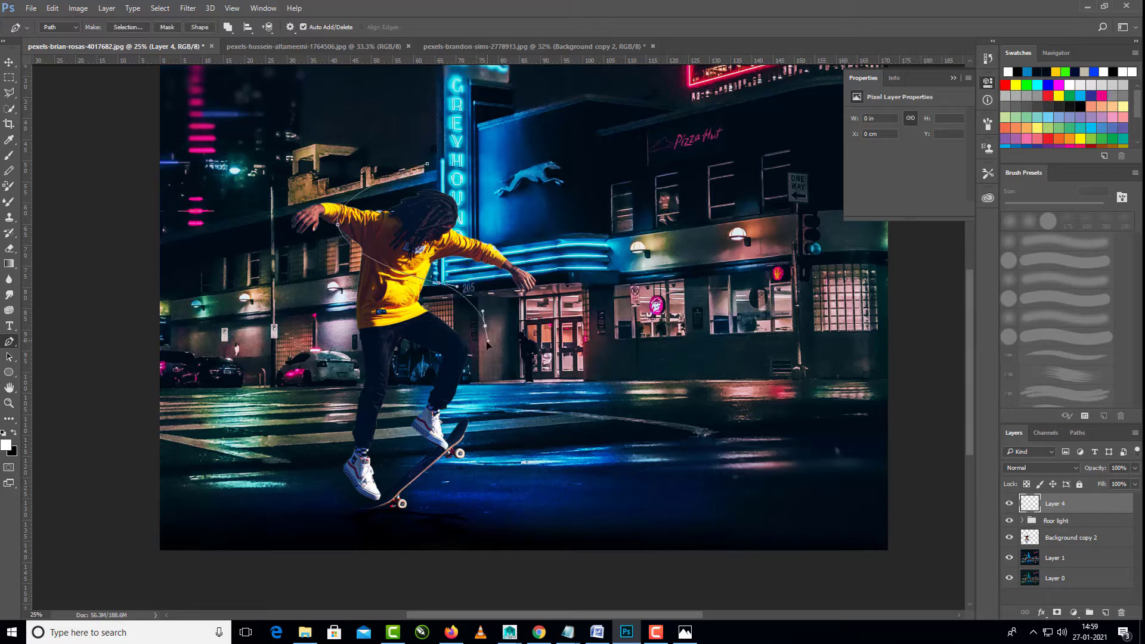
pyautogui.moveTo(488, 345); pyautogui.dragTo(478, 352)
pyautogui.moveTo(404, 389); pyautogui.dragTo(382, 393)
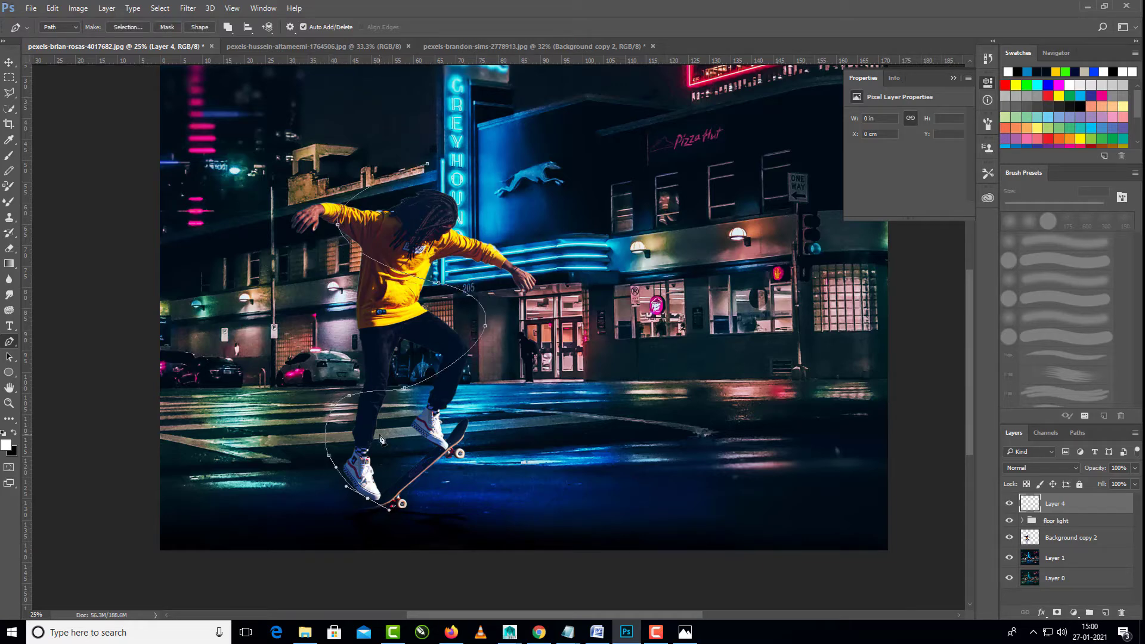
# Step: Smooth the path's lower curve around the legs and shoe with the Convert Point tool
pyautogui.scroll(2, 347, 492)
pyautogui.rightClick(9, 342)
pyautogui.click(56, 388)
pyautogui.moveTo(311, 417); pyautogui.dragTo(310, 428)
pyautogui.moveTo(346, 478); pyautogui.dragTo(351, 479)
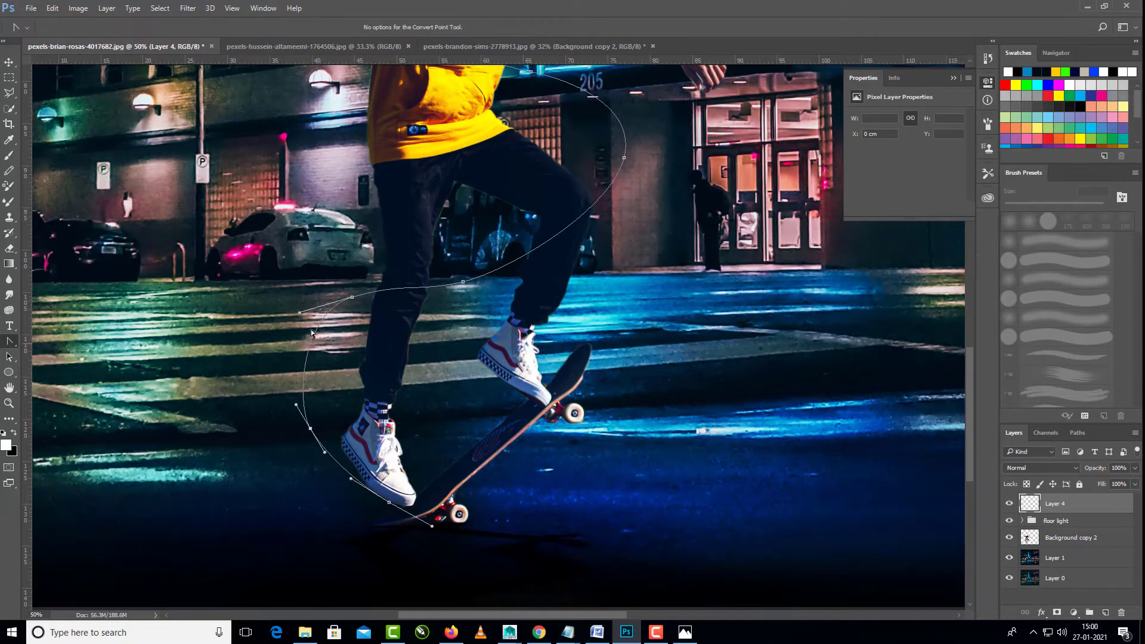
pyautogui.moveTo(404, 281); pyautogui.dragTo(472, 275)
pyautogui.moveTo(295, 405); pyautogui.dragTo(289, 403)
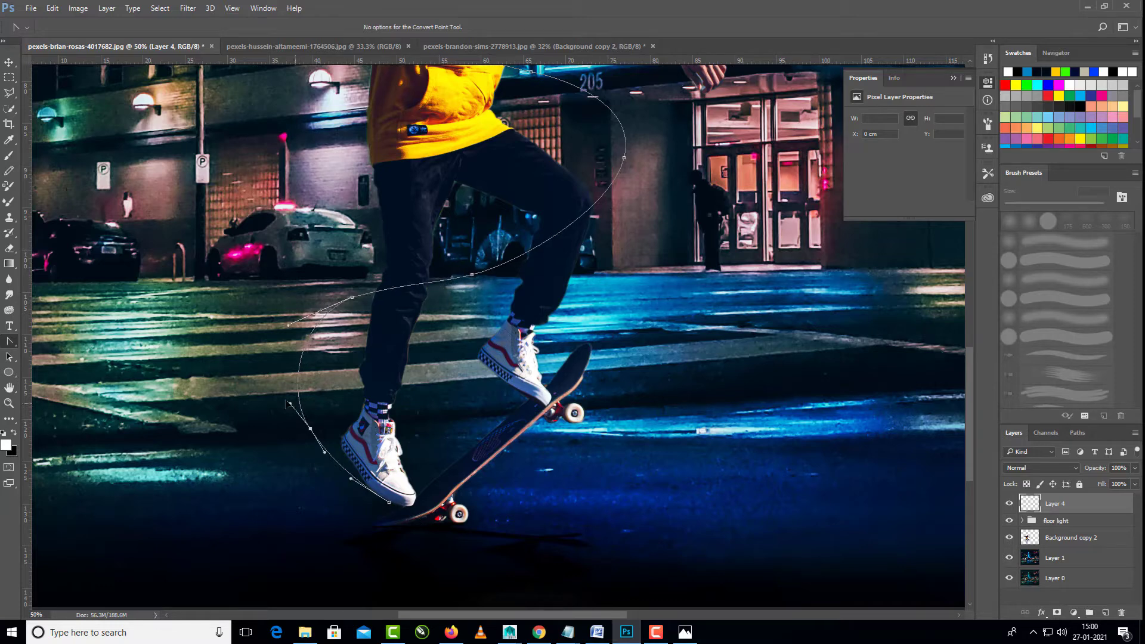
# Step: Reshape the path's upper end into a wider curve behind the head, ending on the vertical neon sign
pyautogui.scroll(5, 535, 328)
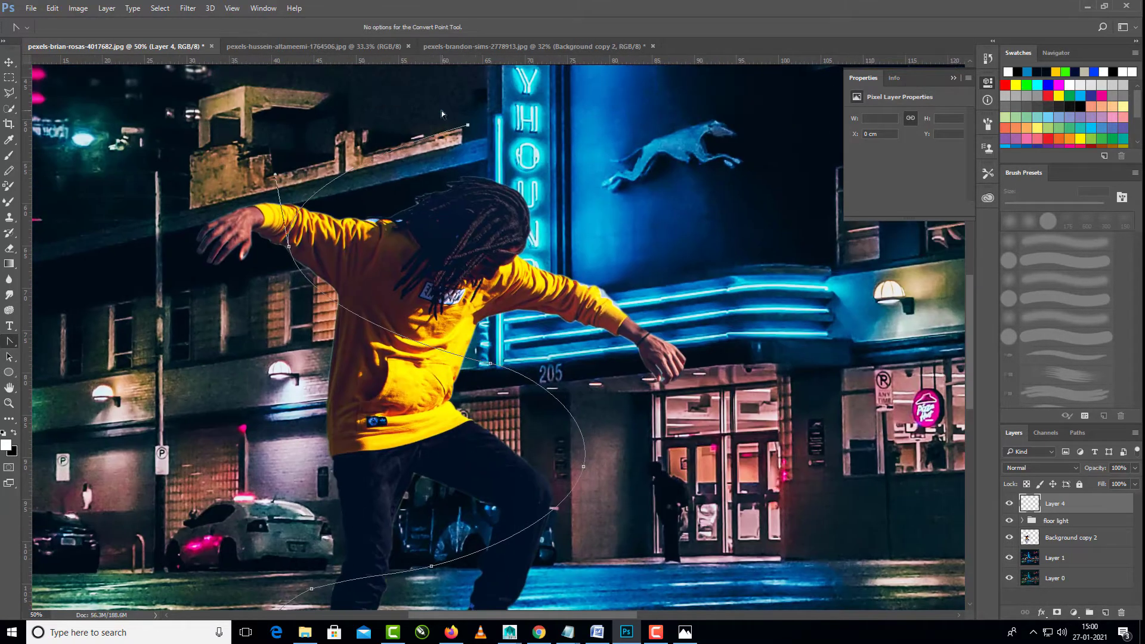
pyautogui.moveTo(468, 125); pyautogui.dragTo(379, 115)
pyautogui.moveTo(468, 125); pyautogui.dragTo(527, 125)
pyautogui.moveTo(438, 115); pyautogui.dragTo(326, 101)
pyautogui.moveTo(527, 124); pyautogui.dragTo(527, 148)
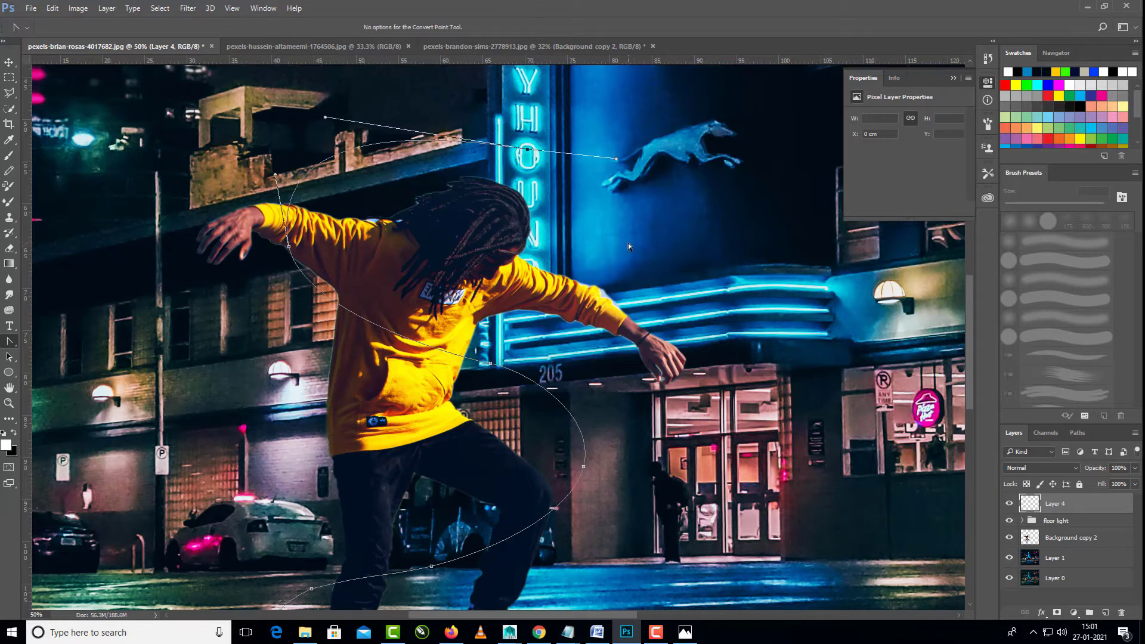
# Step: Choose a round brush tip and stroke the path in white on Layer 4
pyautogui.hotkey('ctrl', '-')
pyautogui.hotkey('ctrl', '-')
pyautogui.press('b')
pyautogui.click(60, 27)
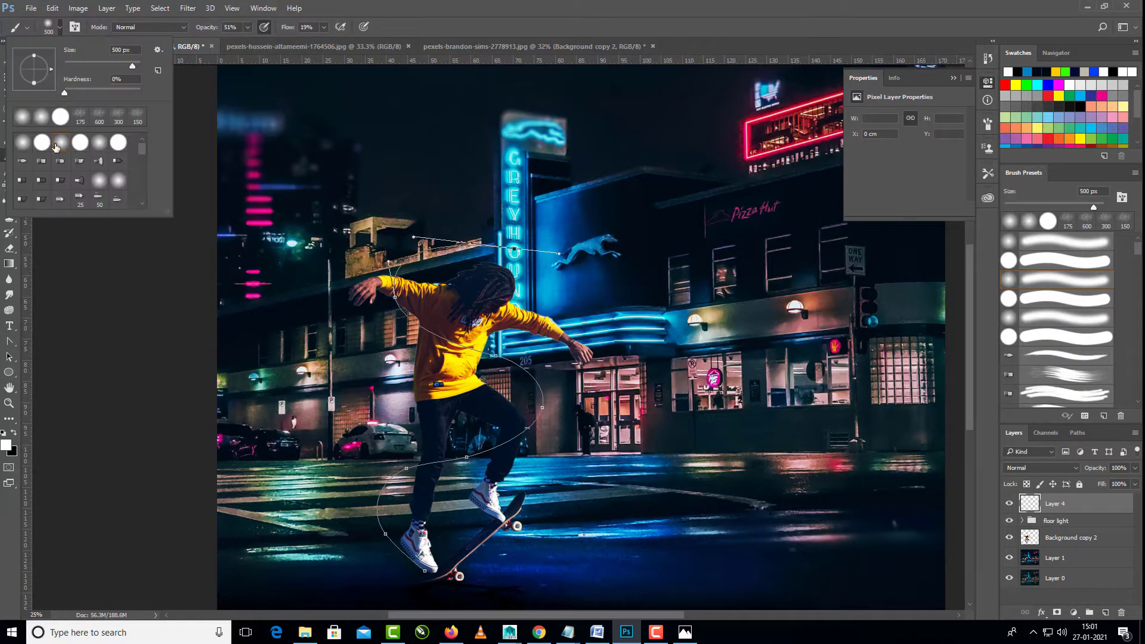
pyautogui.doubleClick(90, 140)
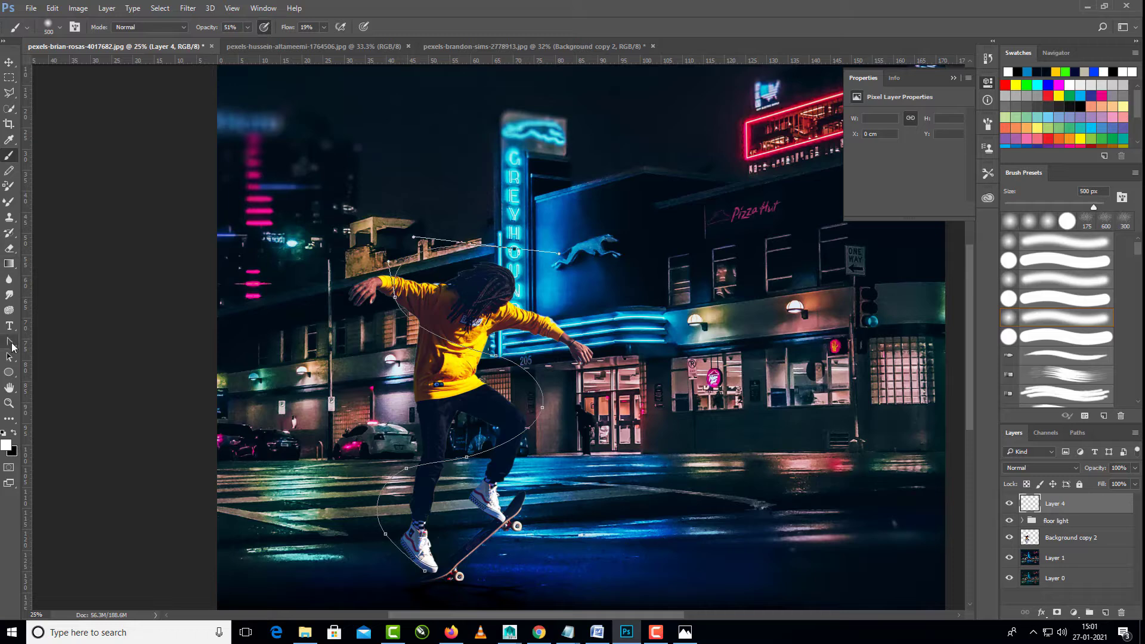
pyautogui.click(10, 343)
pyautogui.rightClick(399, 302)
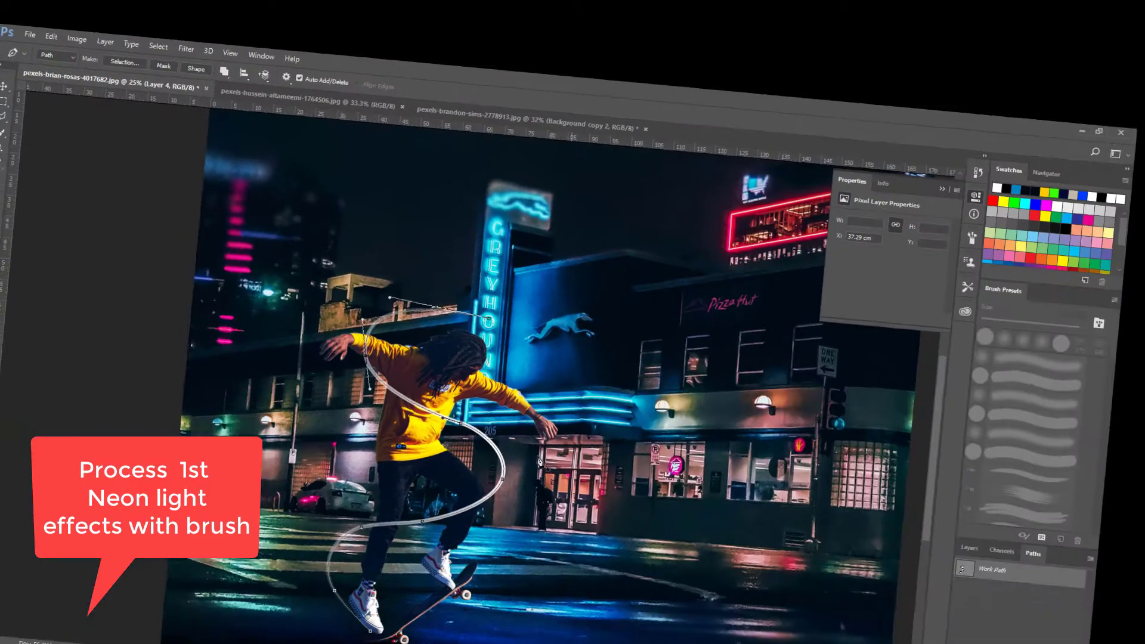
pyautogui.click(4, 87)
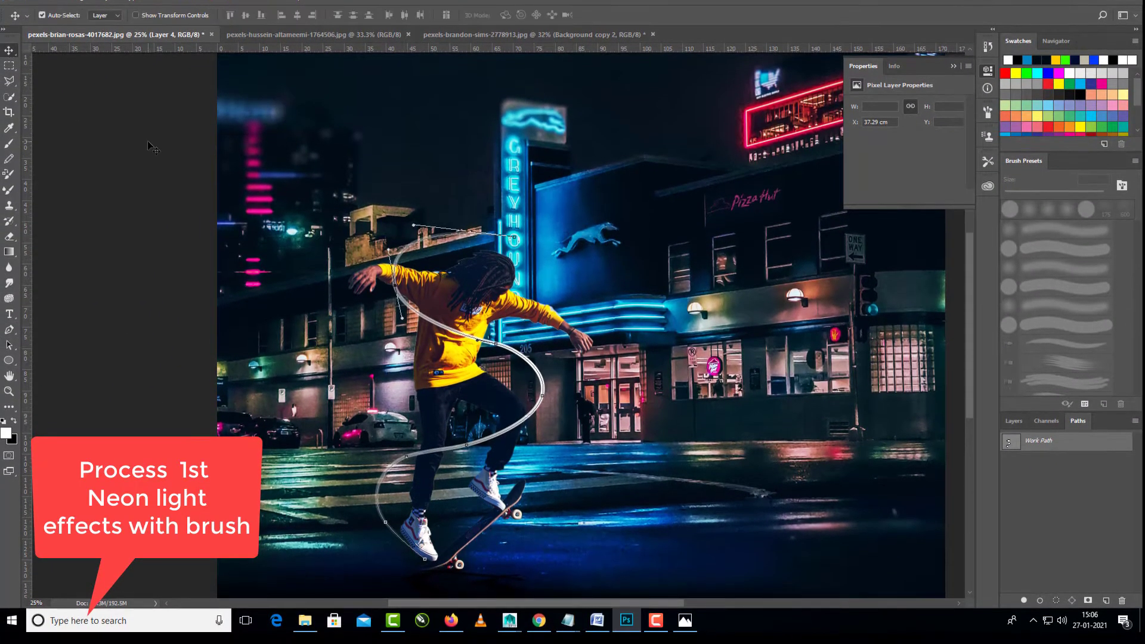
pyautogui.click(148, 143)
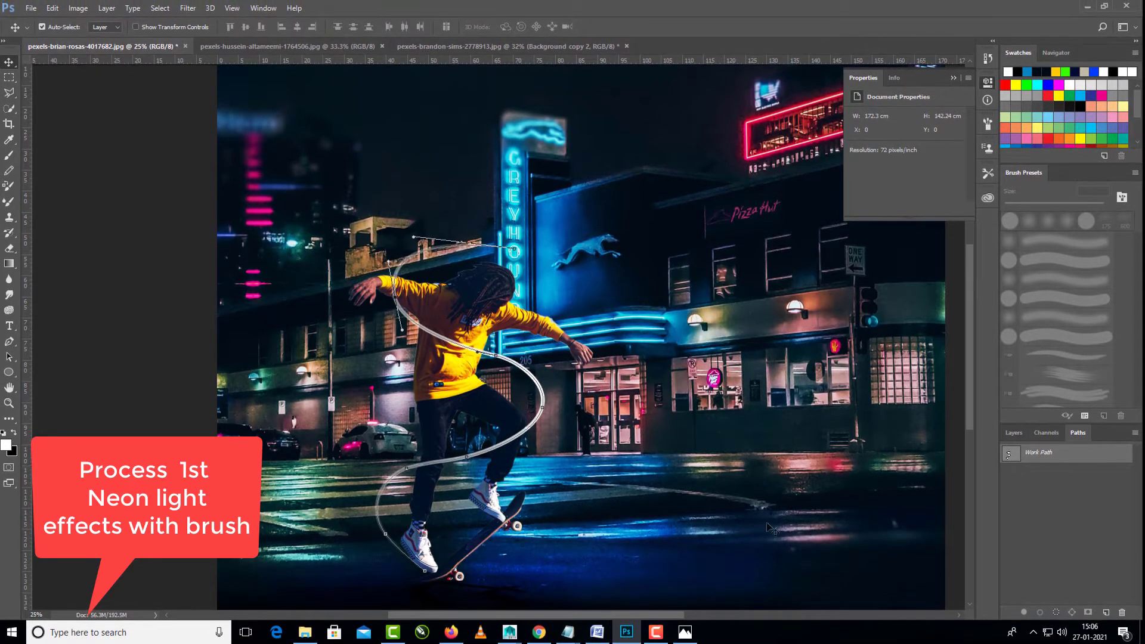
# Step: Return to the layers list and open the layer style settings for the light trail on Layer 4
pyautogui.click(1014, 433)
pyautogui.click(771, 504)
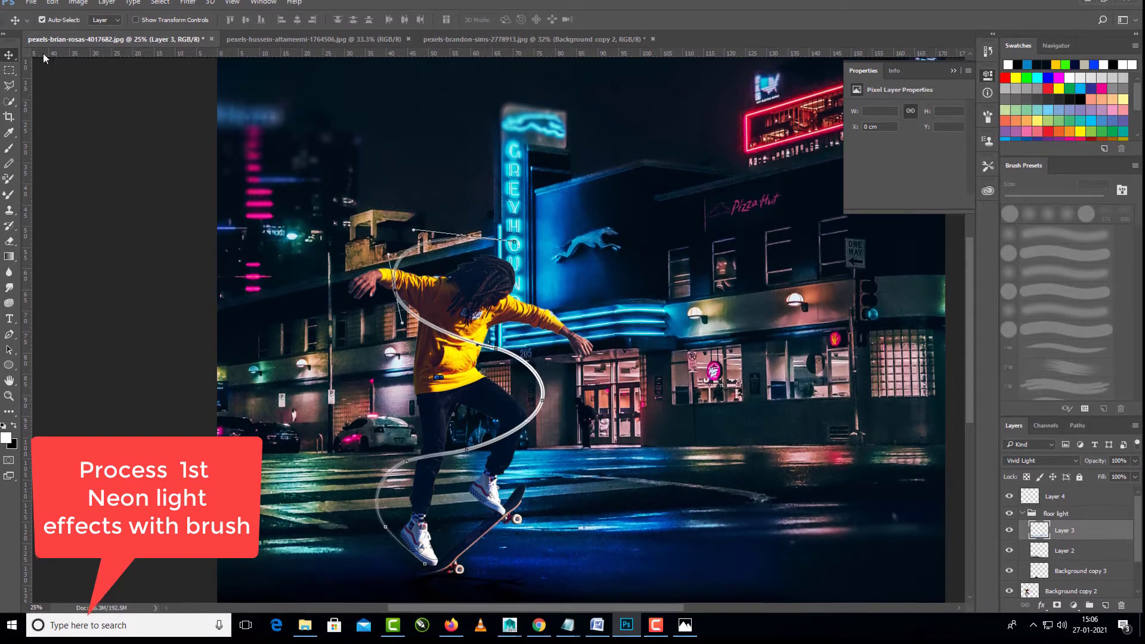
pyautogui.click(61, 96)
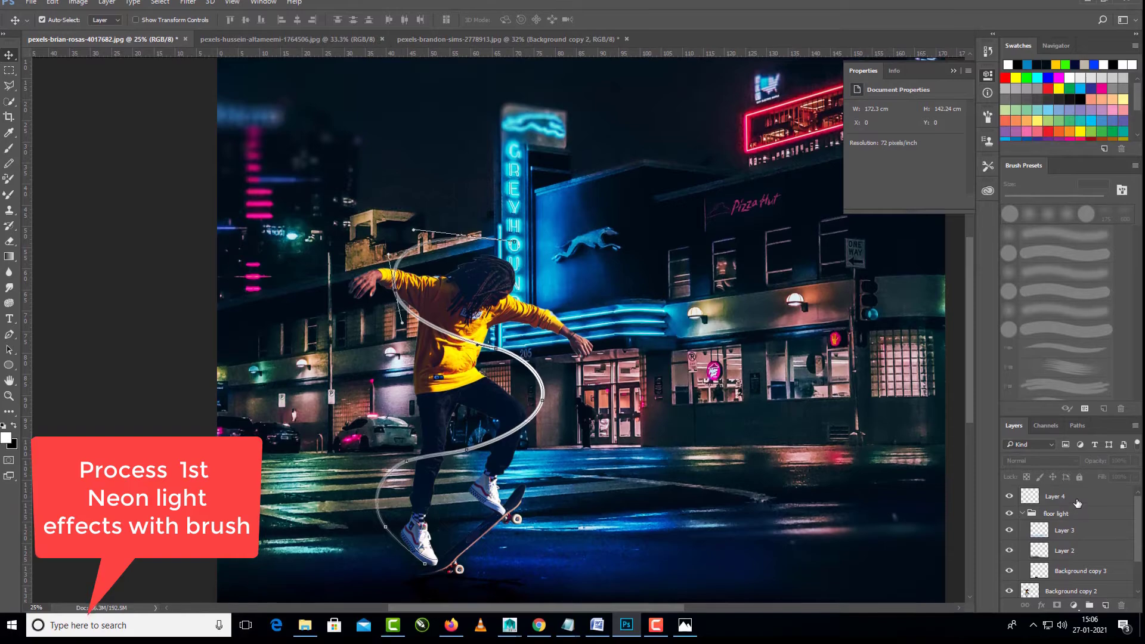
pyautogui.click(1068, 505)
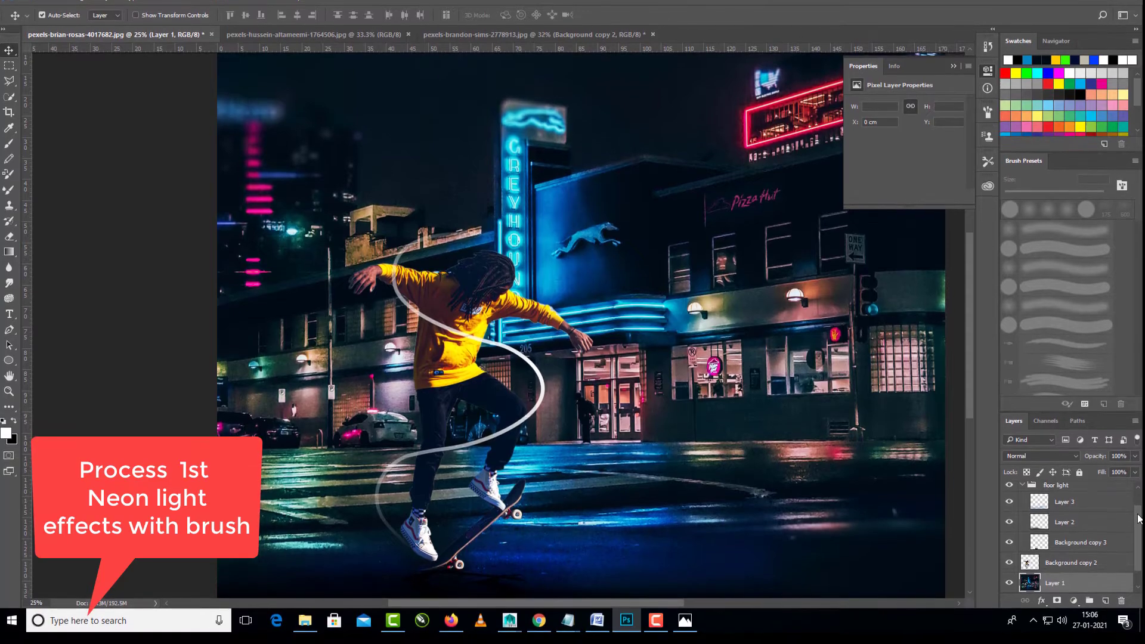
pyautogui.moveTo(1137, 529); pyautogui.dragTo(1138, 498)
pyautogui.click(1108, 494)
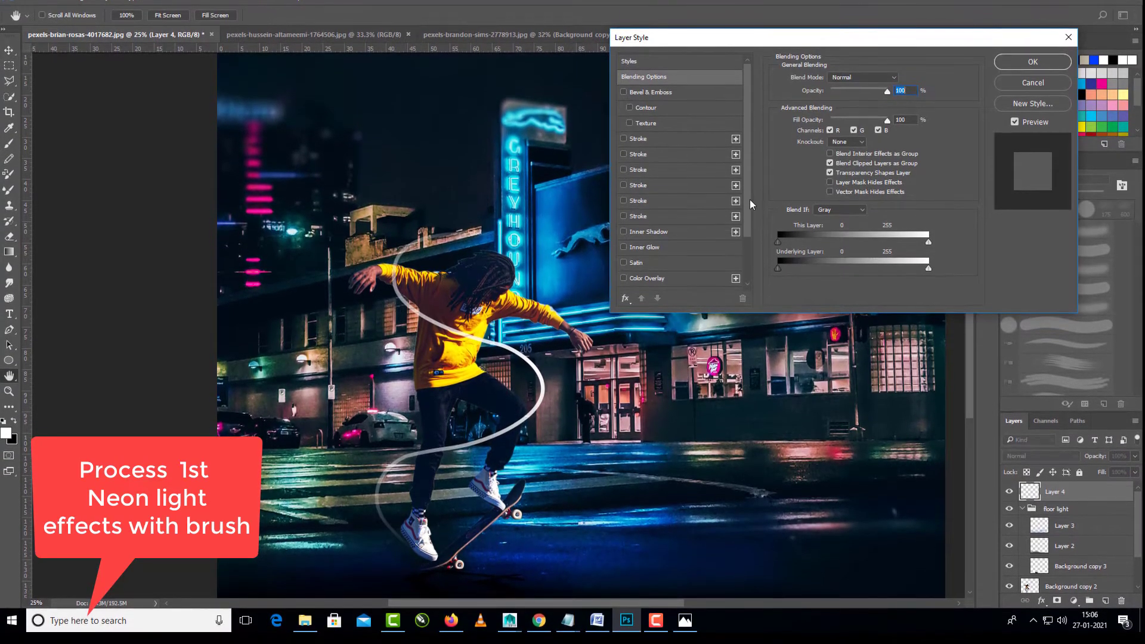
# Step: Give the light trail on Layer 4 a green Stroke effect and look through the remaining layer effects
pyautogui.scroll(-1, 749, 202)
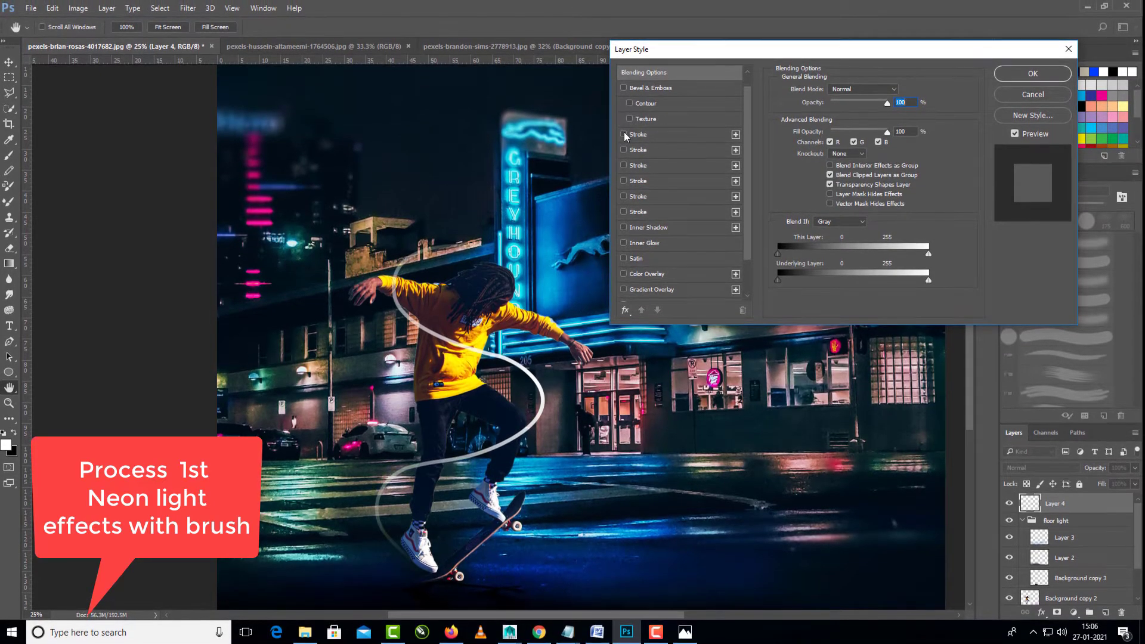
pyautogui.click(624, 123)
pyautogui.click(625, 136)
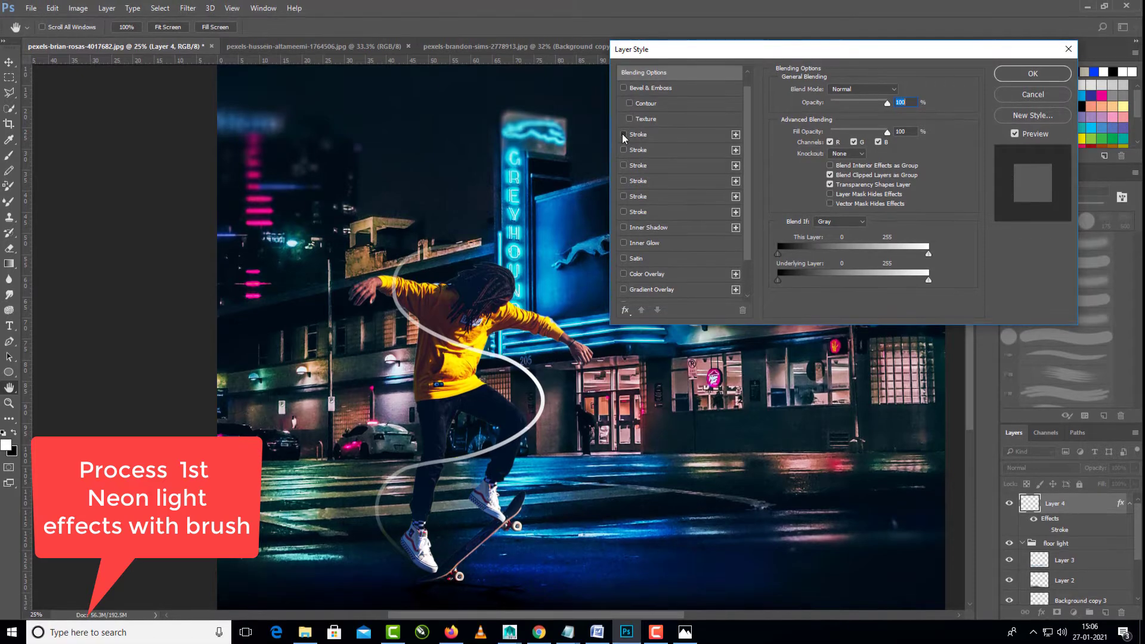
pyautogui.click(624, 125)
pyautogui.click(624, 135)
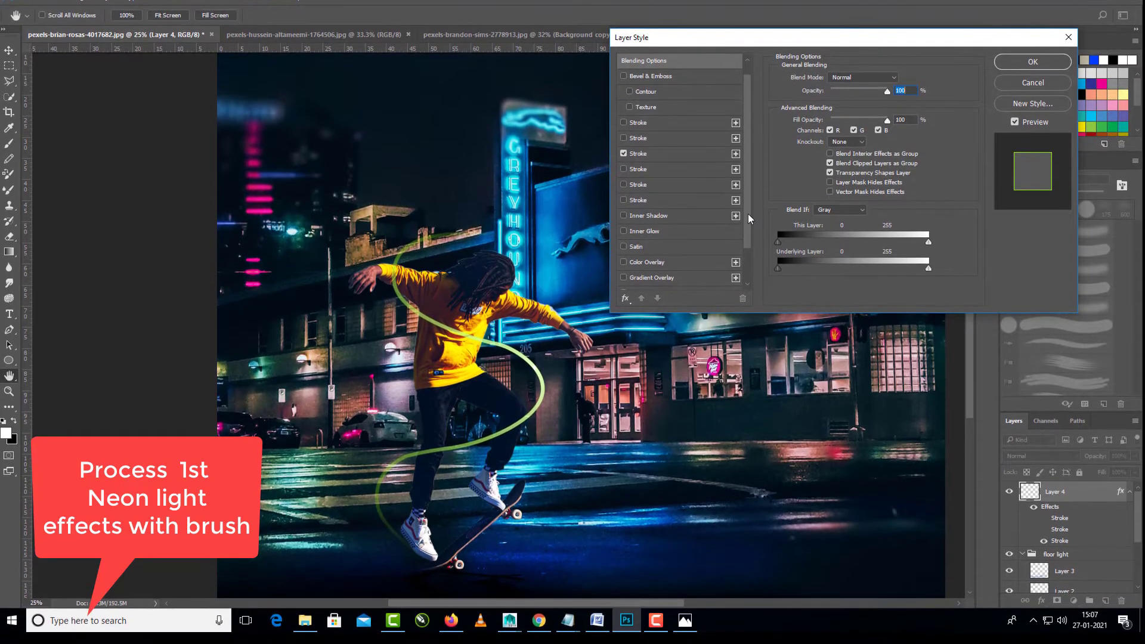
pyautogui.scroll(-1, 748, 241)
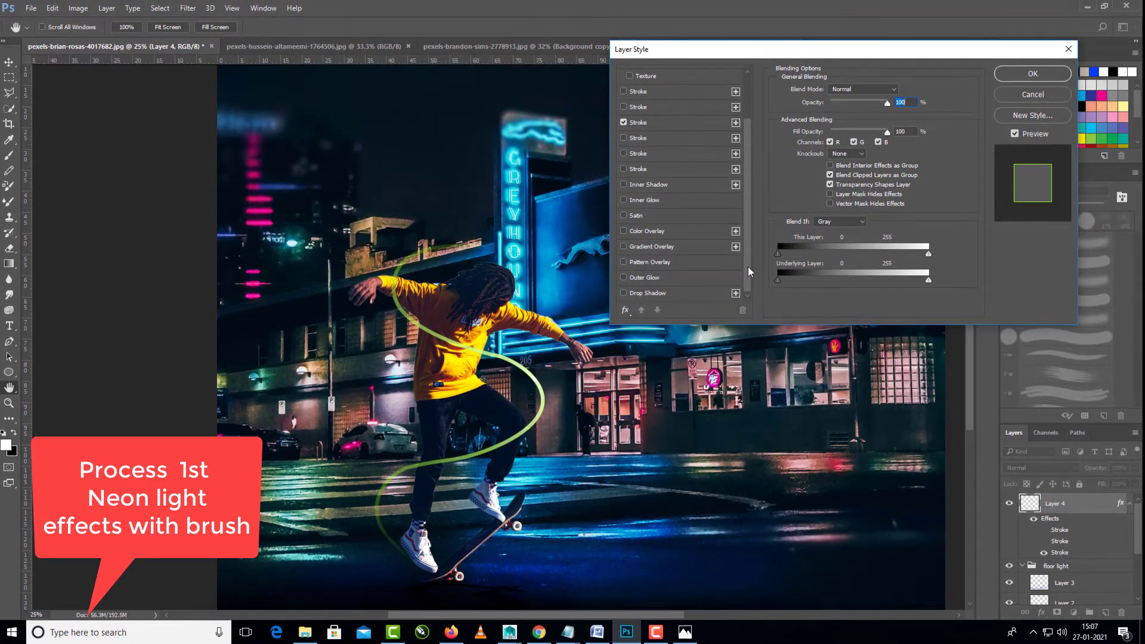
pyautogui.scroll(-1, 750, 234)
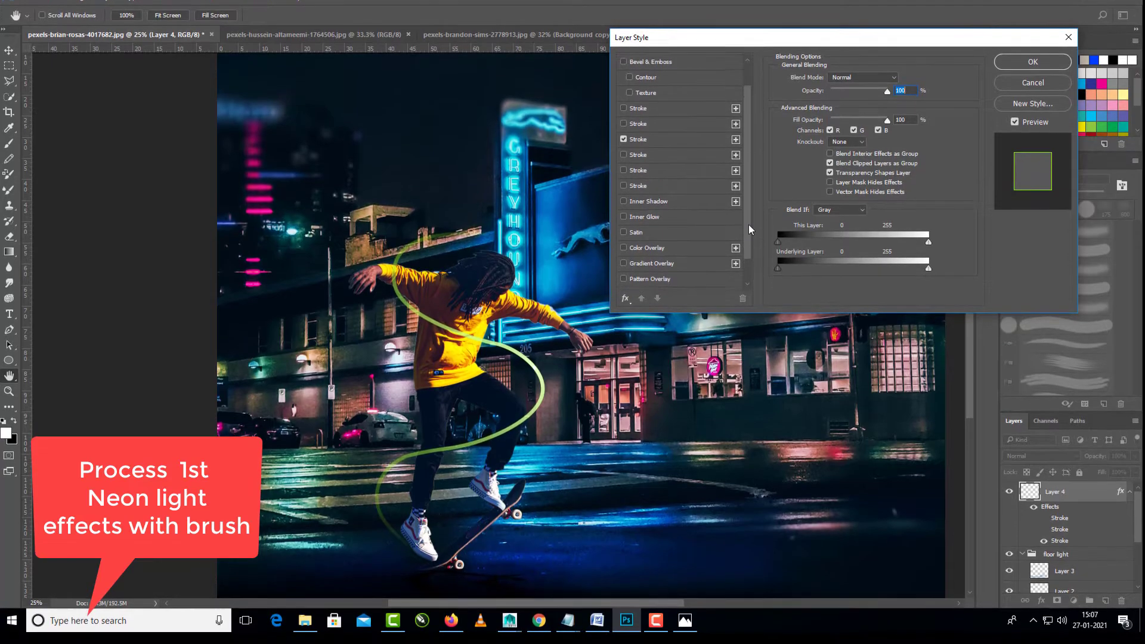
pyautogui.scroll(2, 749, 226)
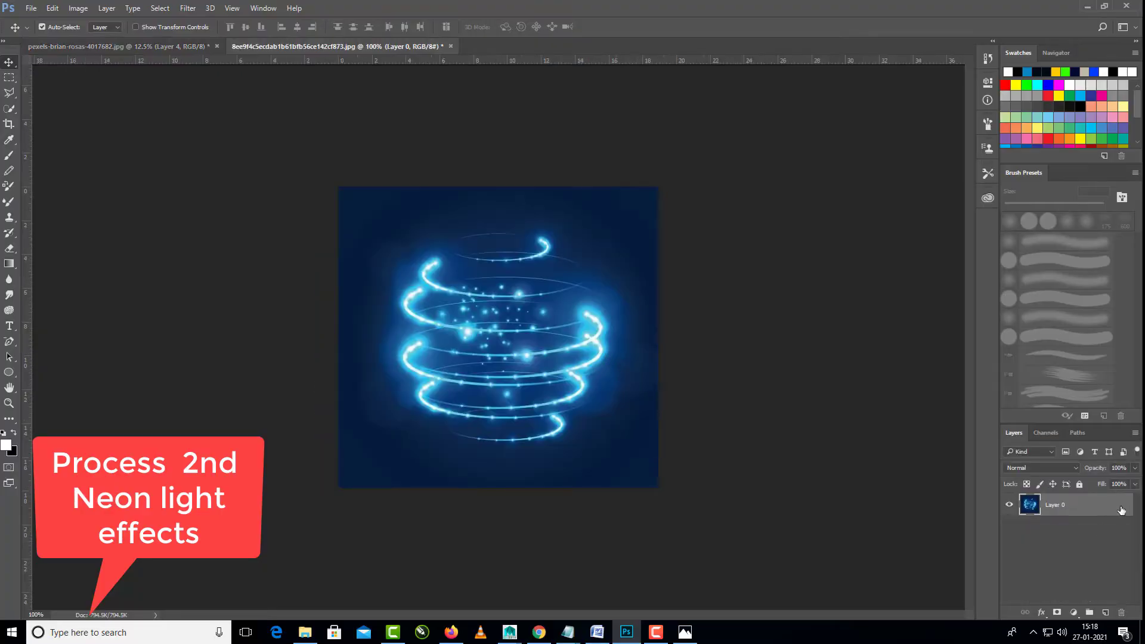
pyautogui.click(31, 8)
pyautogui.click(40, 34)
pyautogui.moveTo(726, 170); pyautogui.dragTo(681, 339)
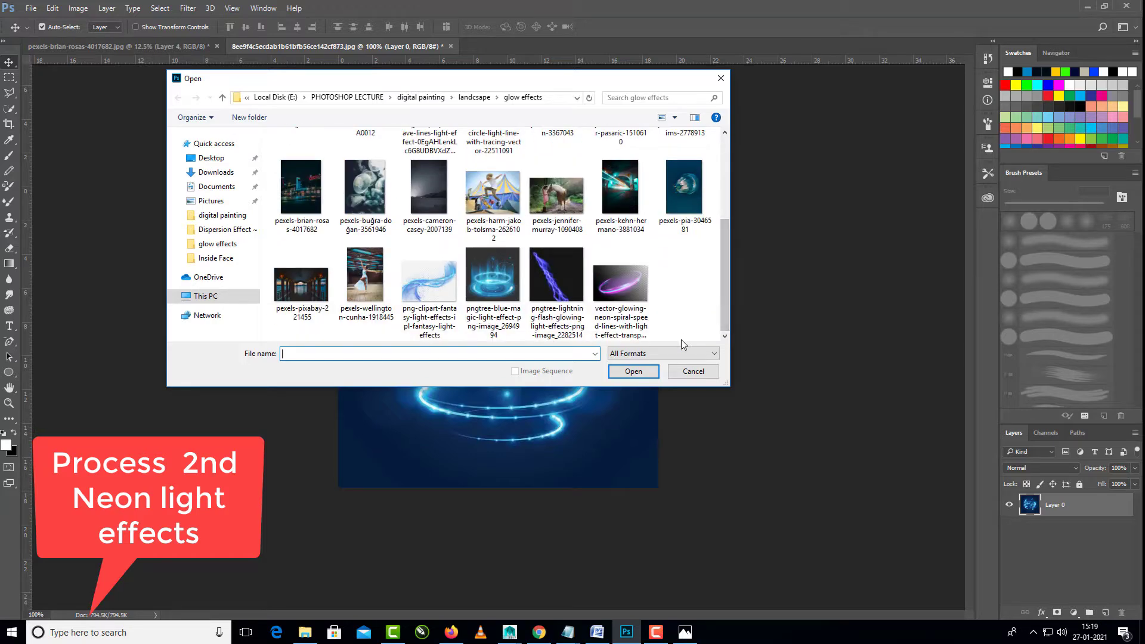
pyautogui.click(641, 376)
# Step: Copy the blue light spiral image into the street composite beside the skateboarder, select its layer and check its visibility
pyautogui.moveTo(278, 172); pyautogui.dragTo(533, 396)
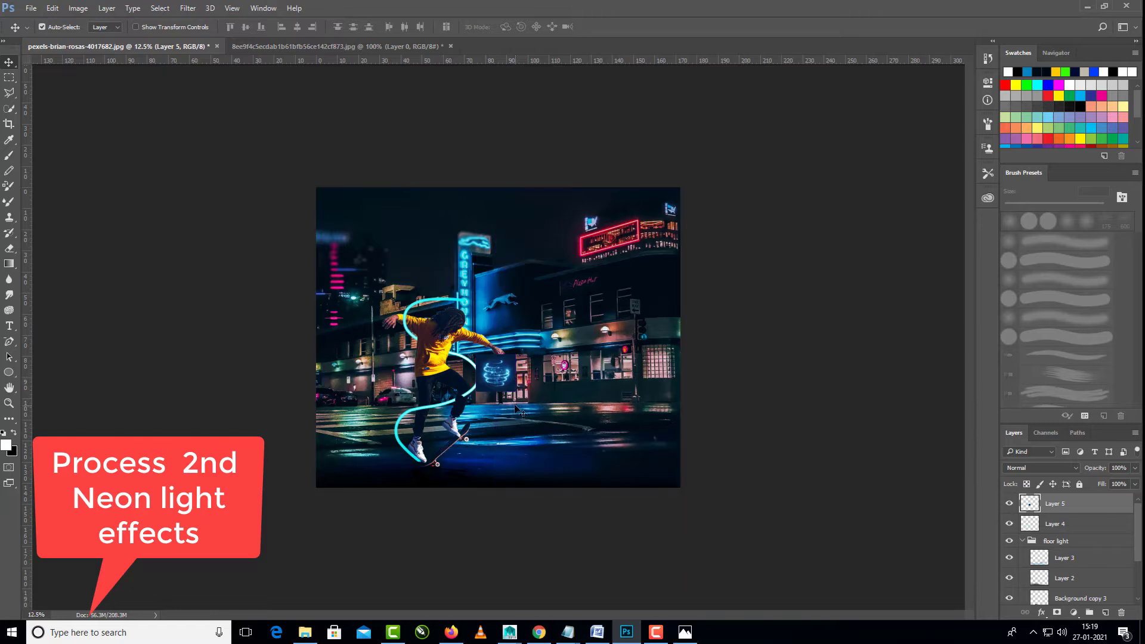
pyautogui.rightClick(516, 387)
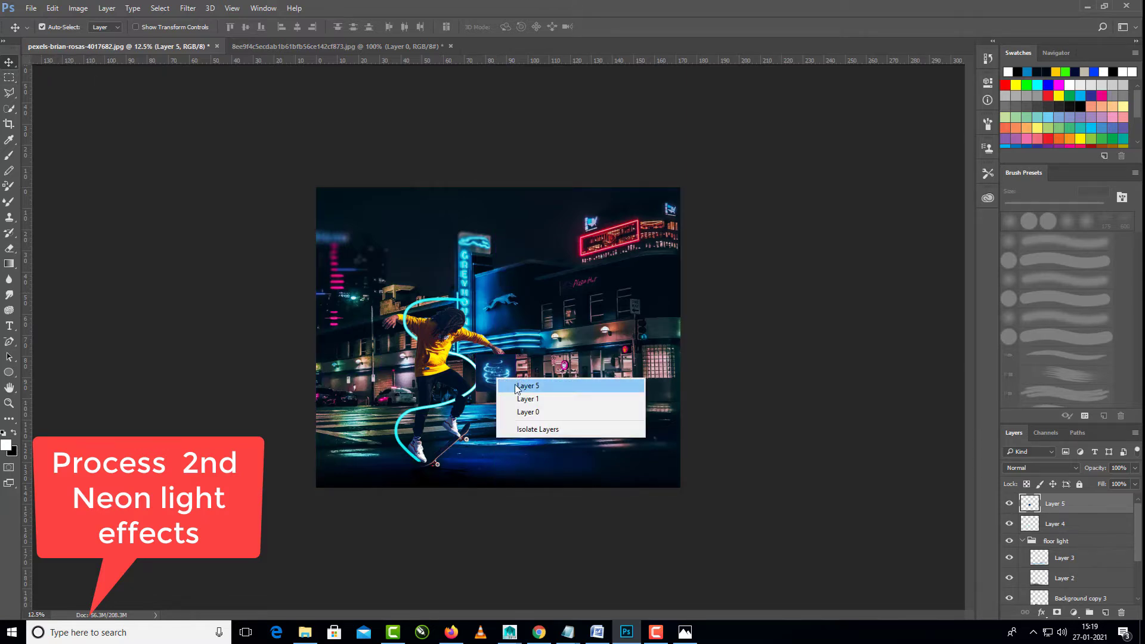
pyautogui.click(526, 387)
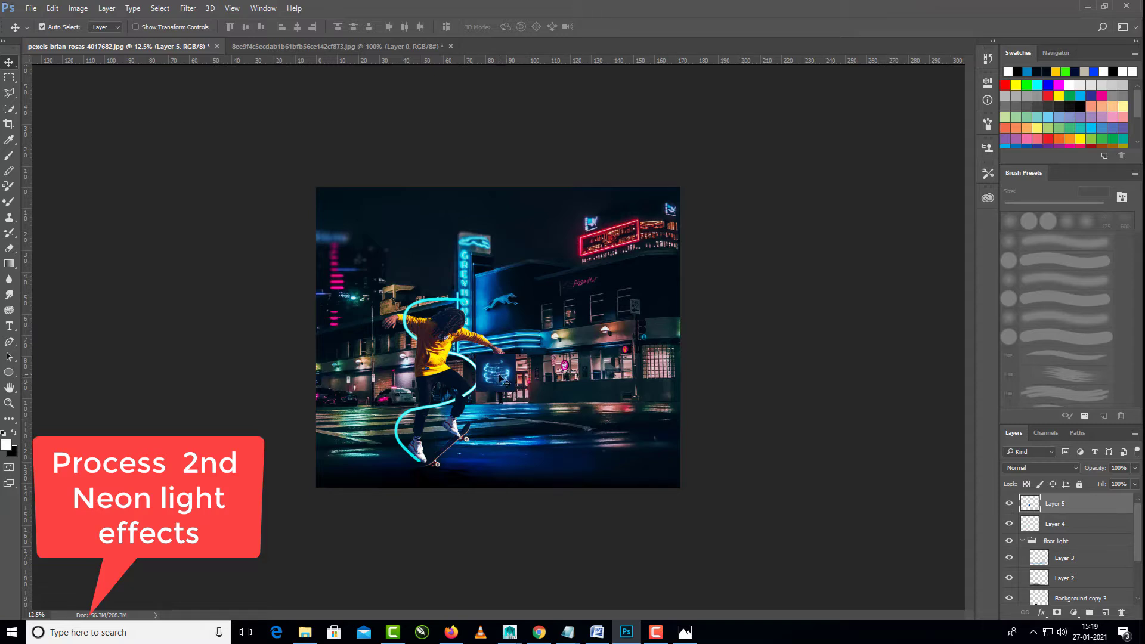
pyautogui.click(1008, 505)
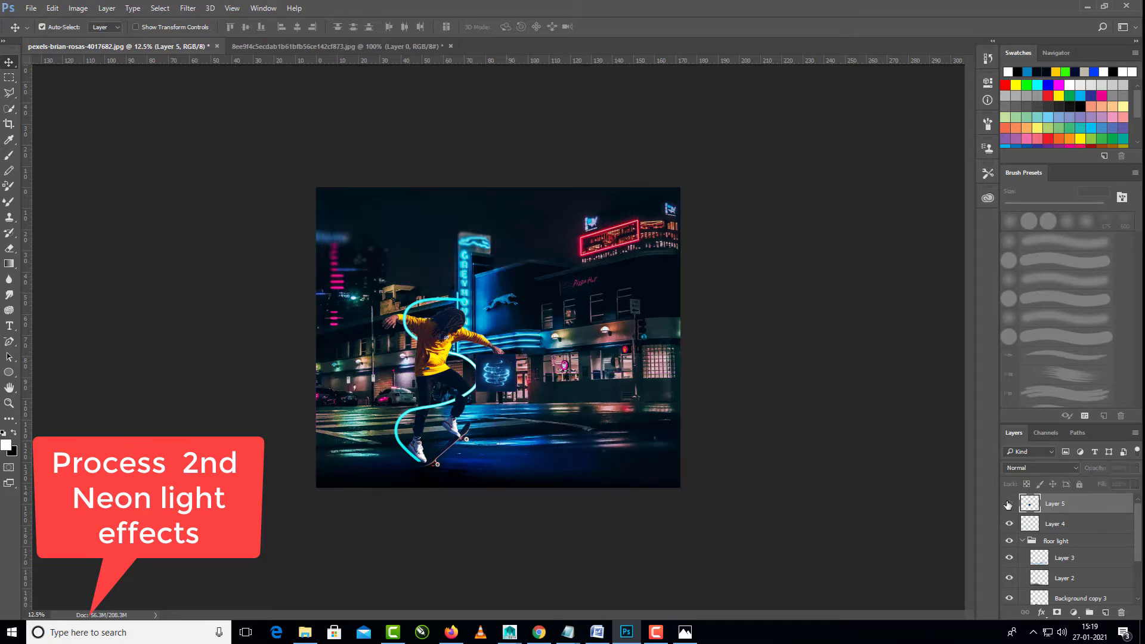
pyautogui.click(1008, 505)
pyautogui.click(684, 633)
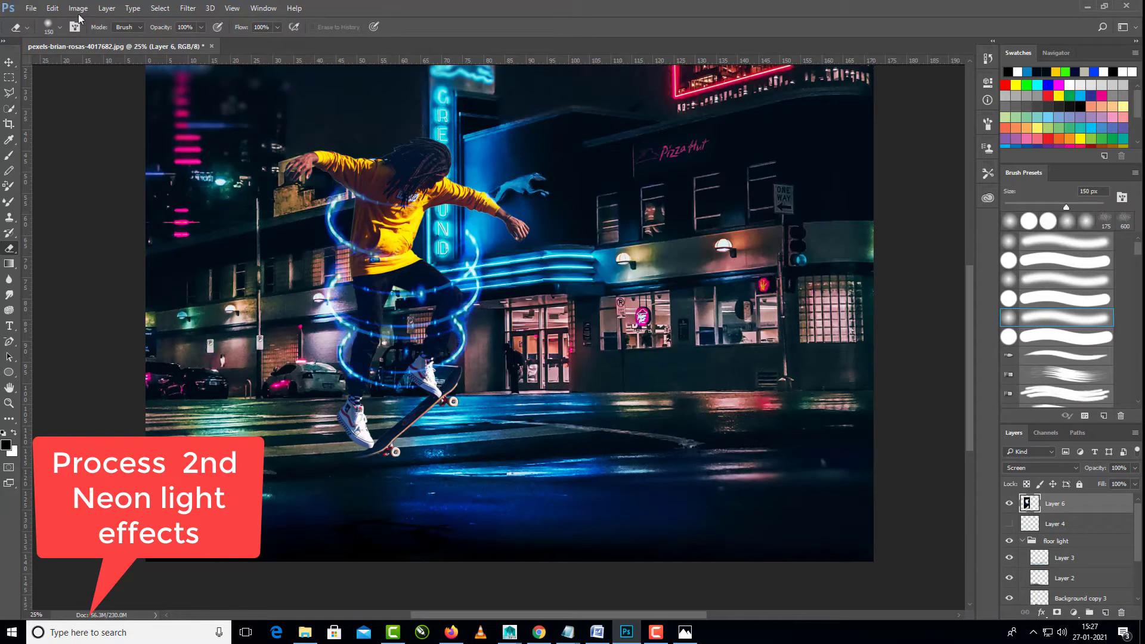
# Step: Open the image pngtree-blue-magic-light-effect-png-image_2694994 from the glow effects folder
pyautogui.click(31, 8)
pyautogui.click(37, 30)
pyautogui.scroll(-3, 531, 269)
pyautogui.click(507, 280)
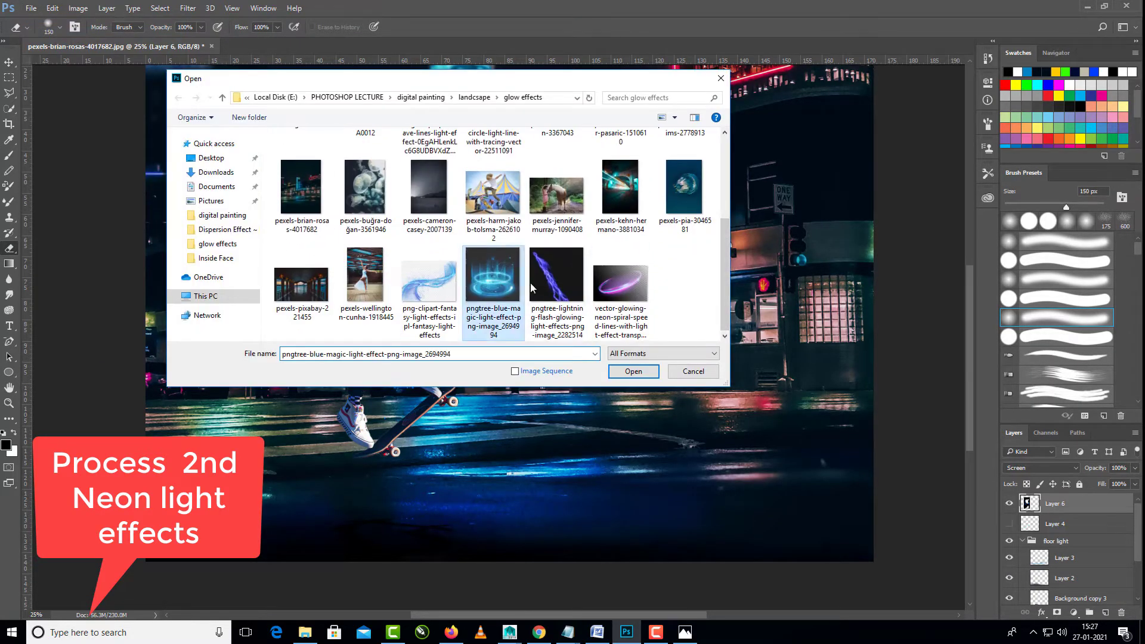
pyautogui.press('Return')
pyautogui.press('v')
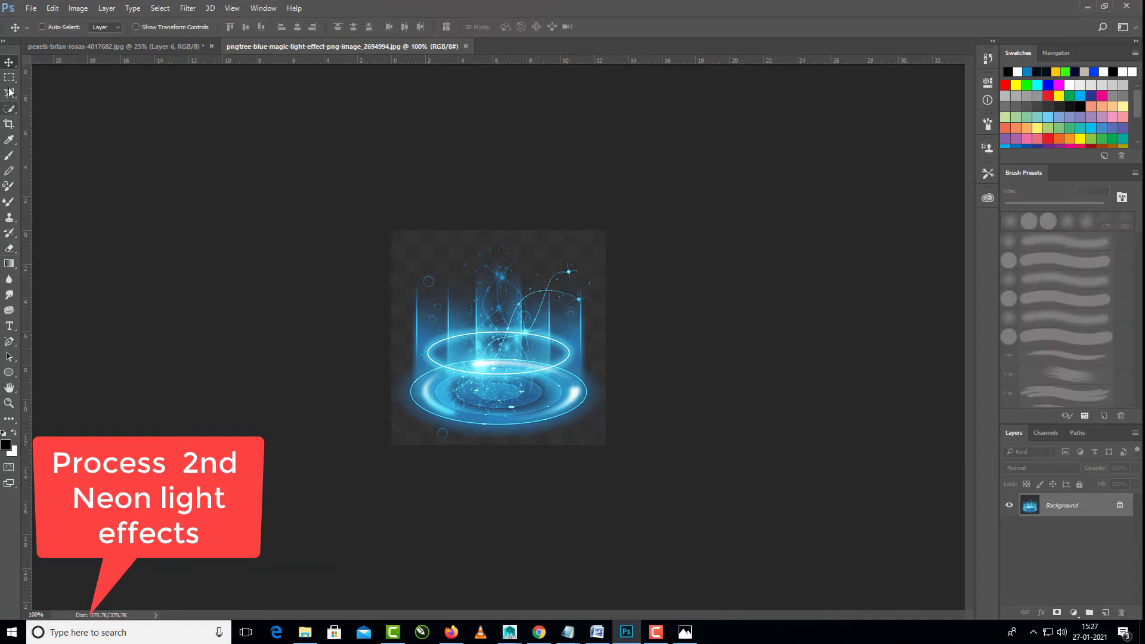
# Step: Copy the blue light circle into the street composite, place it over the skateboarder's feet and set its blend mode to Screen
pyautogui.moveTo(499, 334); pyautogui.dragTo(553, 438)
pyautogui.moveTo(522, 395); pyautogui.dragTo(408, 279)
pyautogui.moveTo(575, 447); pyautogui.dragTo(418, 463)
pyautogui.press('Return')
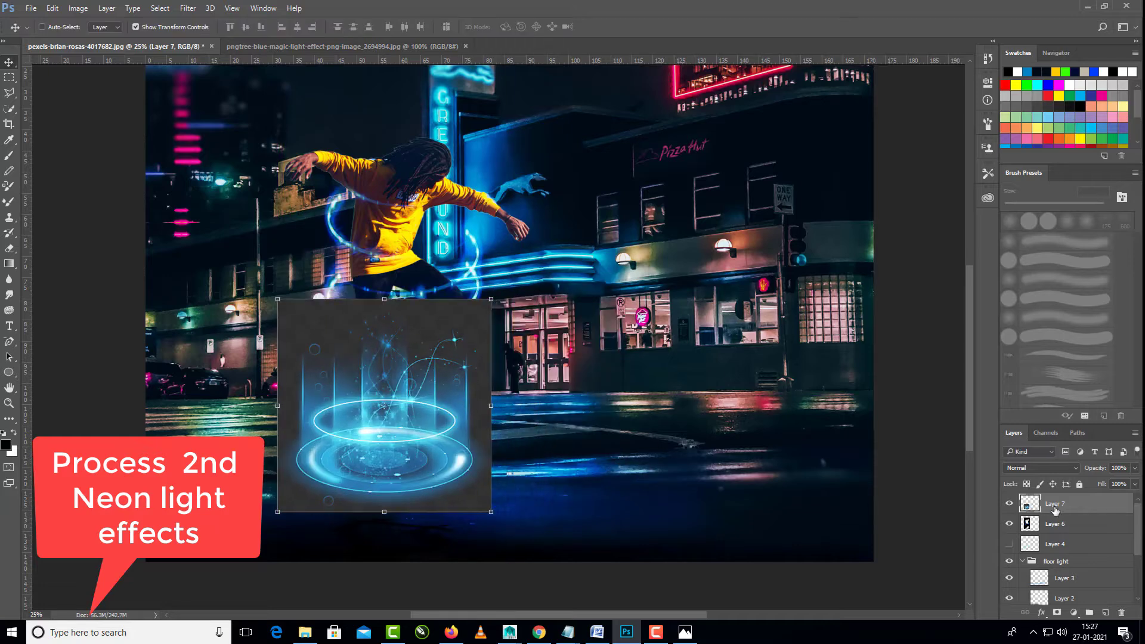
pyautogui.click(1041, 468)
pyautogui.click(1040, 312)
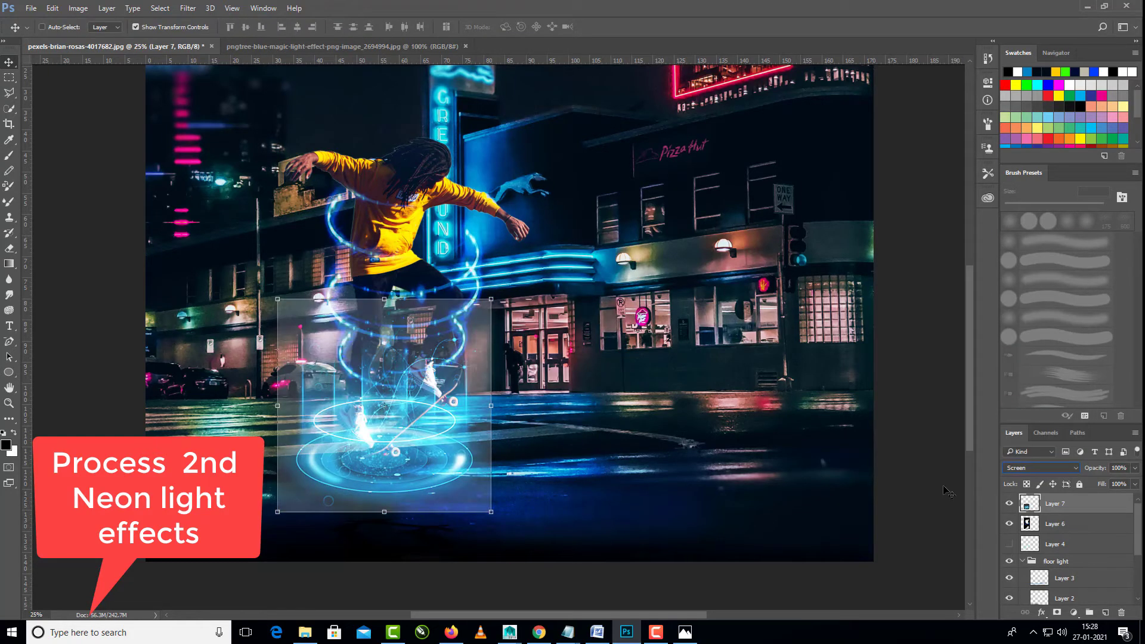
pyautogui.moveTo(465, 474); pyautogui.dragTo(470, 474)
# Step: Darken the light circle layer with Levels, setting the midtone input to 0.41 and the black input to 62
pyautogui.click(78, 8)
pyautogui.moveTo(95, 38)
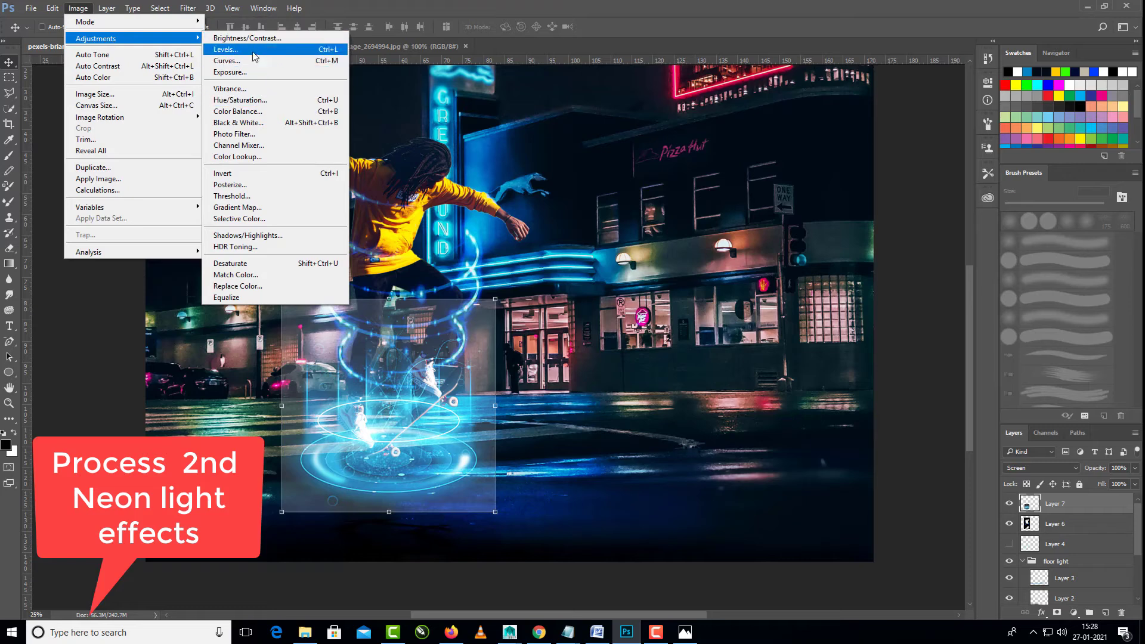
pyautogui.click(255, 49)
pyautogui.moveTo(807, 278); pyautogui.dragTo(847, 286)
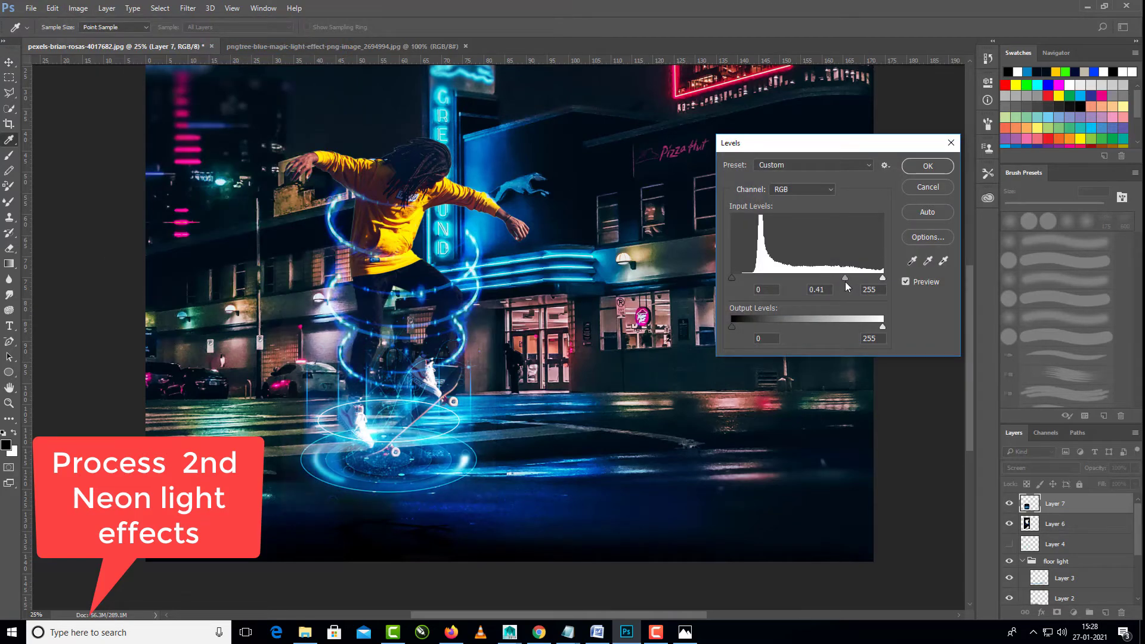
pyautogui.moveTo(732, 278); pyautogui.dragTo(764, 280)
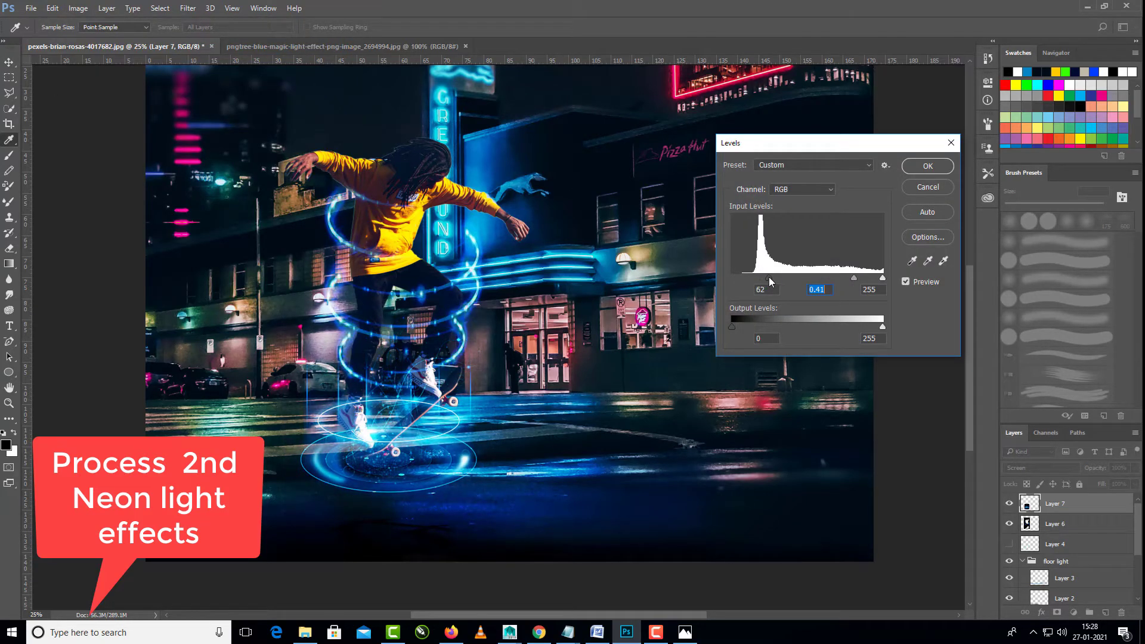
pyautogui.click(927, 165)
# Step: Move the light circle down below the skateboard and flatten it to about 49% of its height
pyautogui.press('v')
pyautogui.moveTo(410, 467); pyautogui.dragTo(410, 528)
pyautogui.hotkey('ctrl', 't')
pyautogui.moveTo(384, 356); pyautogui.dragTo(380, 426)
pyautogui.moveTo(386, 474); pyautogui.dragTo(391, 481)
pyautogui.moveTo(385, 393); pyautogui.dragTo(384, 403)
pyautogui.moveTo(399, 488); pyautogui.dragTo(401, 477)
pyautogui.moveTo(390, 395); pyautogui.dragTo(391, 422)
pyautogui.moveTo(405, 464); pyautogui.dragTo(409, 457)
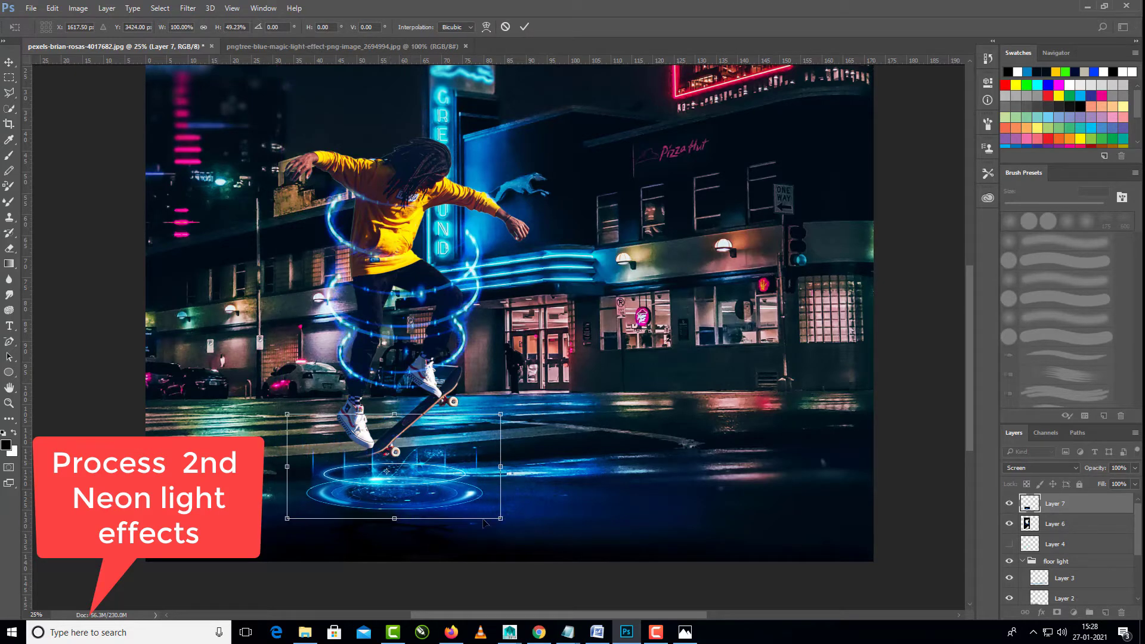
# Step: Enlarge the light circle slightly, centre it on the floor under the skateboard, apply the transform and close its source image
pyautogui.moveTo(501, 519); pyautogui.dragTo(517, 528)
pyautogui.moveTo(433, 496); pyautogui.dragTo(424, 487)
pyautogui.moveTo(400, 414); pyautogui.dragTo(403, 417)
pyautogui.press('Return')
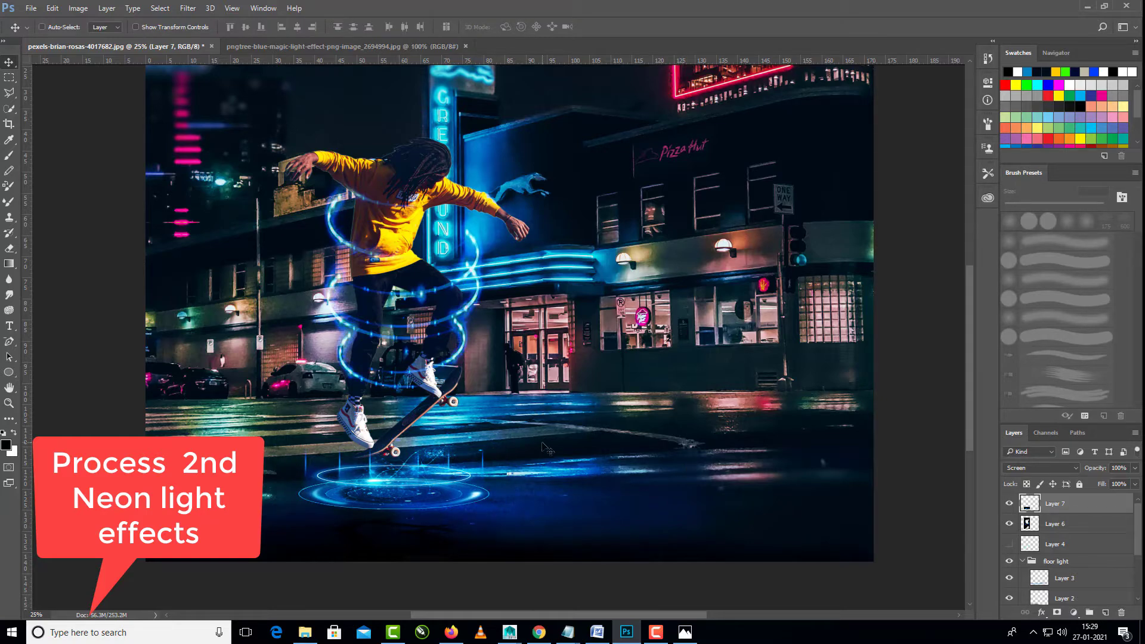
pyautogui.click(465, 46)
pyautogui.click(31, 8)
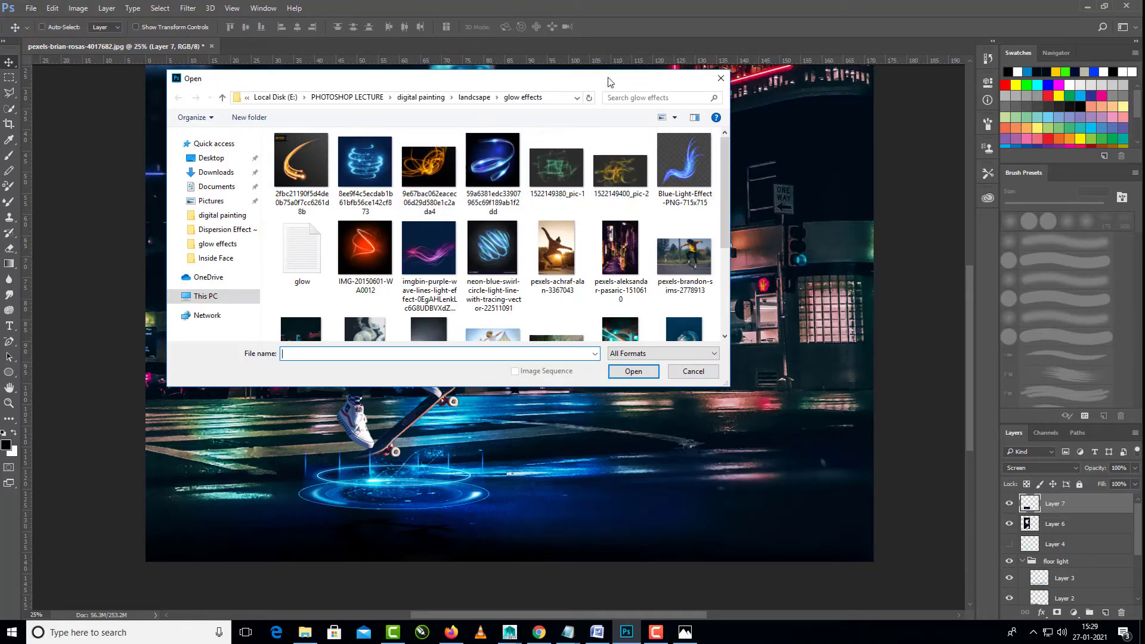
pyautogui.moveTo(611, 80); pyautogui.dragTo(868, 79)
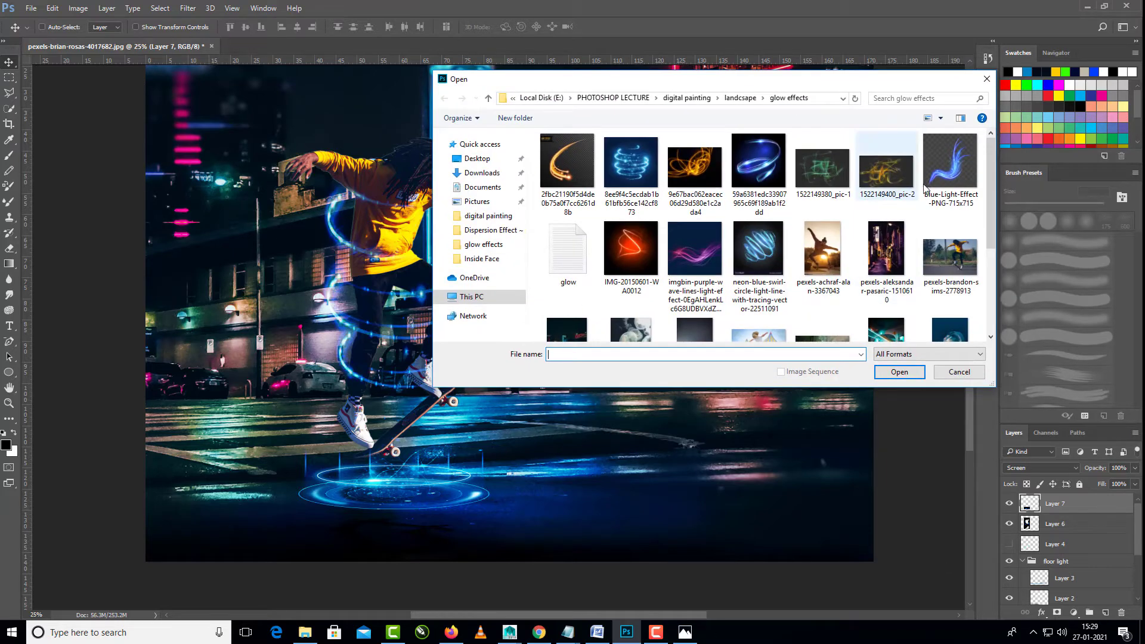
pyautogui.click(893, 176)
pyautogui.keyDown('ctrl'); pyautogui.click(826, 173); pyautogui.keyUp('ctrl')
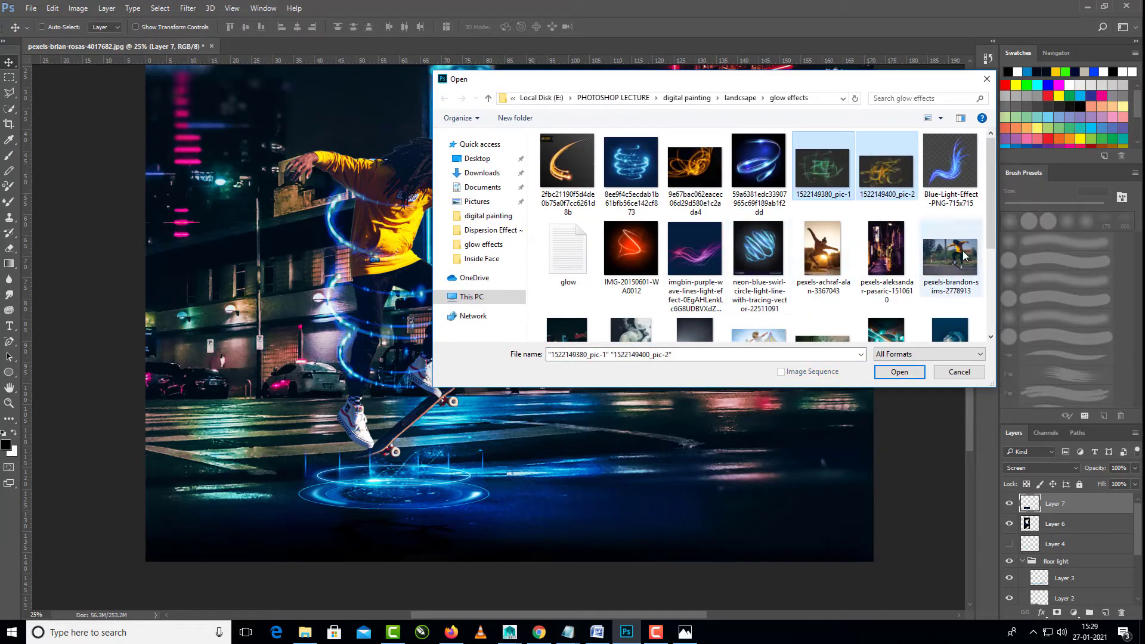
pyautogui.scroll(-1, 965, 255)
pyautogui.scroll(1, 966, 256)
pyautogui.moveTo(714, 81); pyautogui.dragTo(785, 154)
pyautogui.keyDown('ctrl'); pyautogui.click(646, 235); pyautogui.keyUp('ctrl')
pyautogui.keyDown('ctrl'); pyautogui.click(1020, 245); pyautogui.keyUp('ctrl')
pyautogui.moveTo(1062, 295); pyautogui.dragTo(1069, 380)
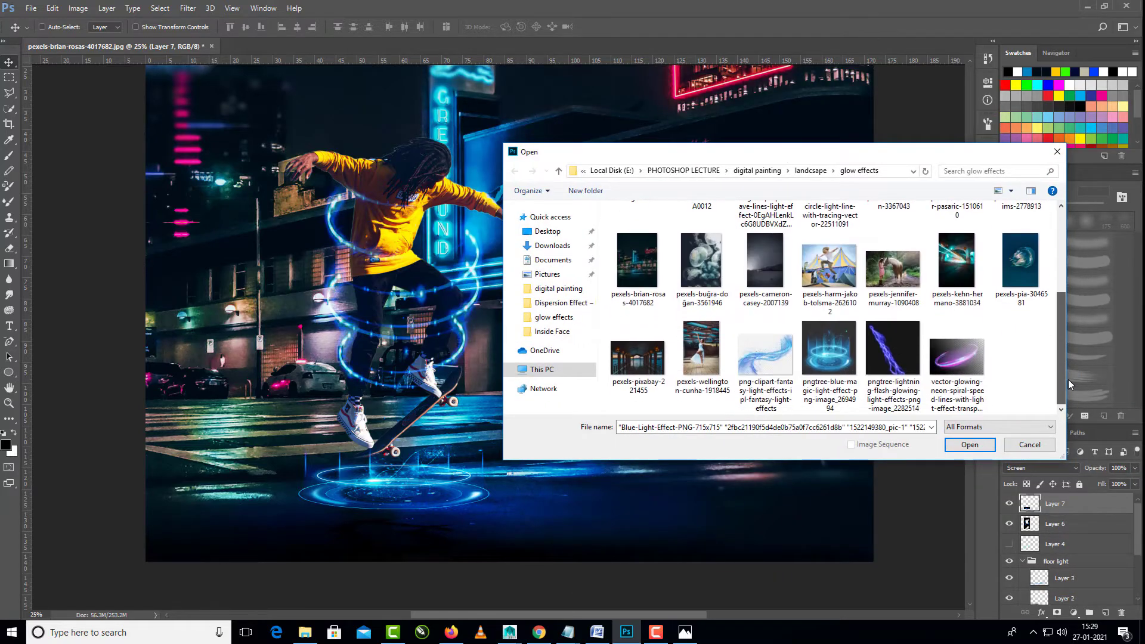
pyautogui.click(970, 444)
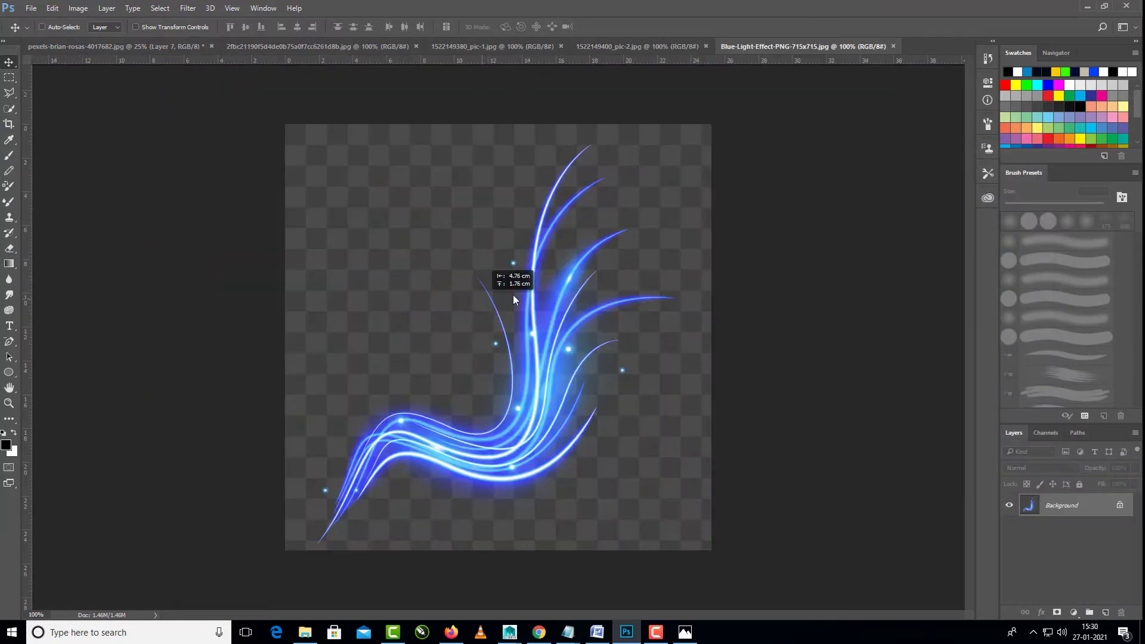
# Step: Convert the Blue-Light-Effect image's background to a normal layer and copy it into the street composite
pyautogui.moveTo(513, 294); pyautogui.dragTo(514, 294)
pyautogui.press('Return')
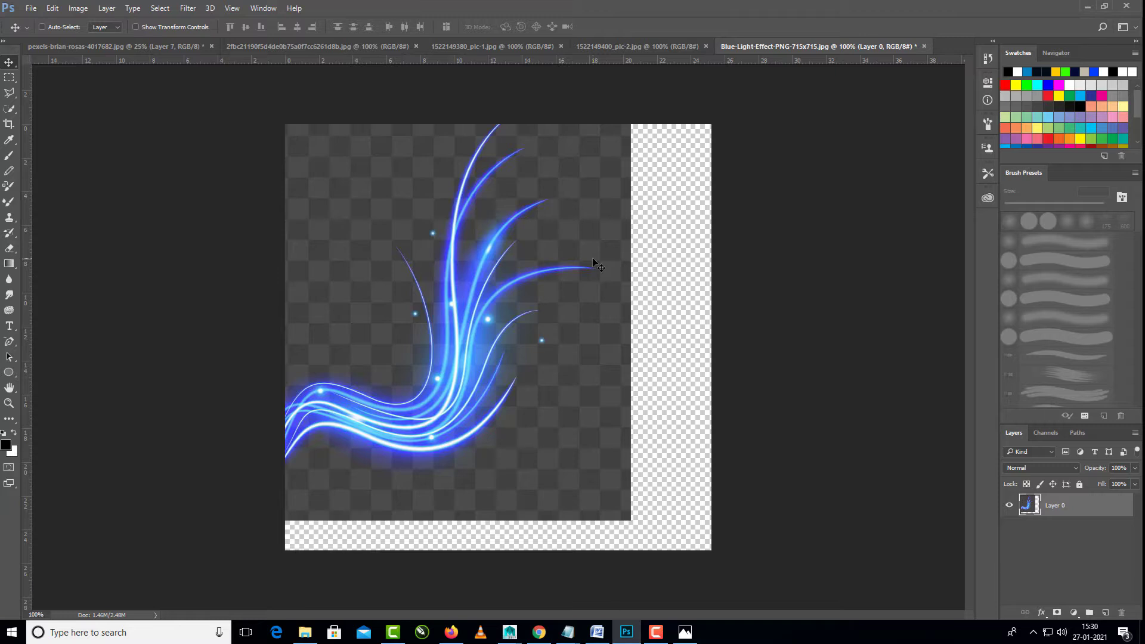
pyautogui.moveTo(522, 275); pyautogui.dragTo(716, 307)
pyautogui.click(766, 47)
pyautogui.click(670, 45)
pyautogui.moveTo(498, 289); pyautogui.dragTo(307, 180)
pyautogui.click(585, 267)
pyautogui.moveTo(569, 269); pyautogui.dragTo(730, 313)
pyautogui.click(480, 47)
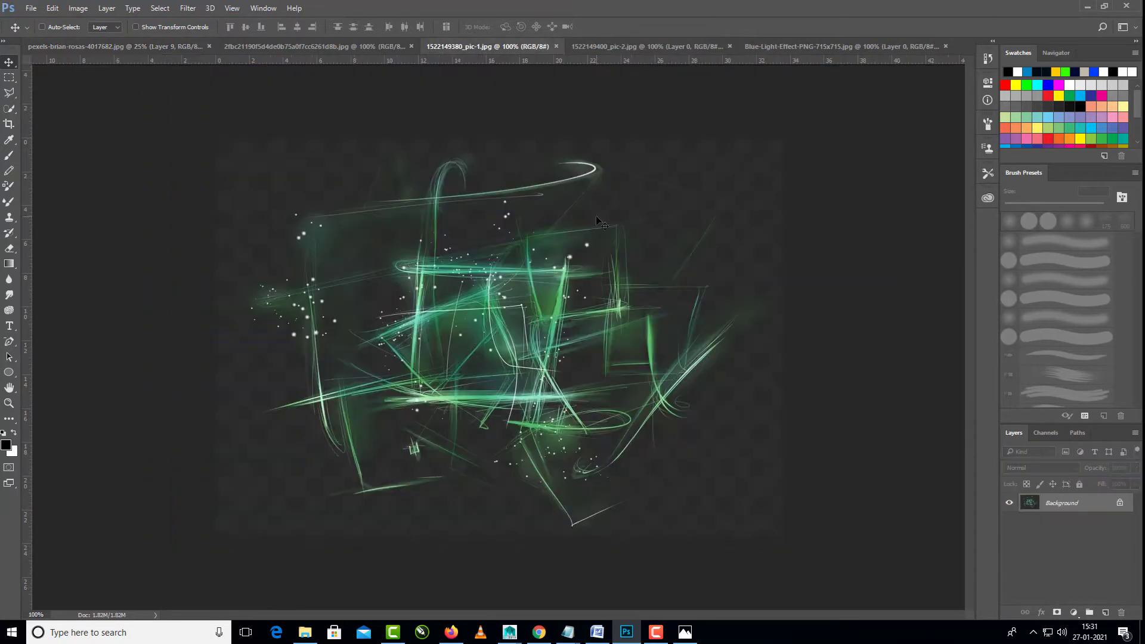
pyautogui.moveTo(555, 305); pyautogui.dragTo(399, 271)
pyautogui.click(570, 267)
pyautogui.moveTo(560, 270); pyautogui.dragTo(651, 209)
# Step: Outline the orange light streak with the Polygonal Lasso, excluding the LIGHT EFFECT label, and copy it into the street composite
pyautogui.click(310, 46)
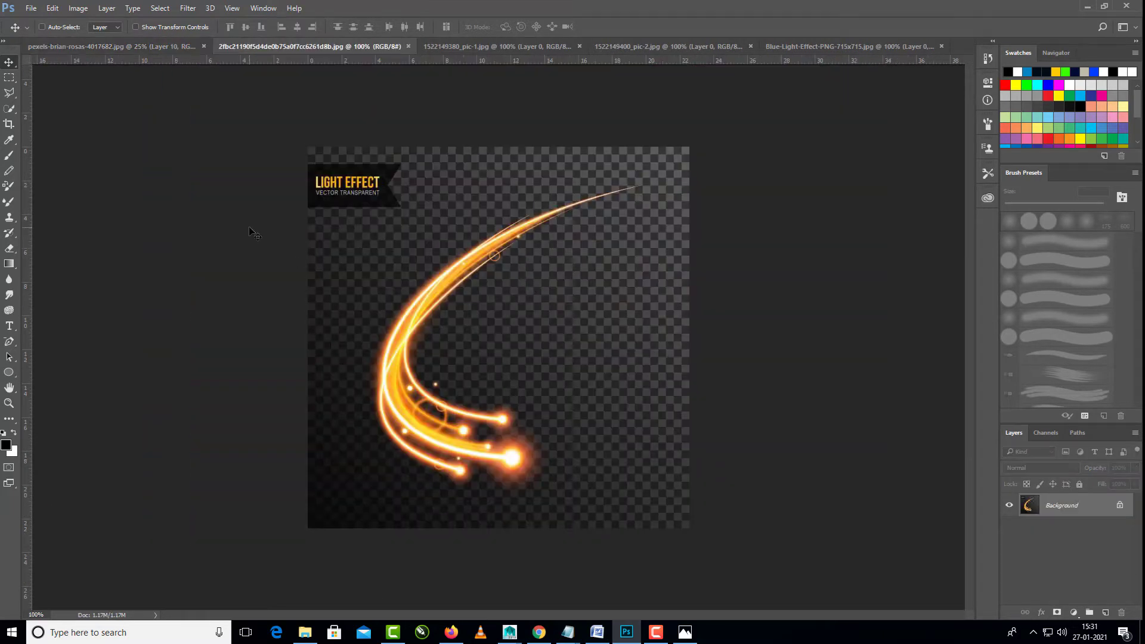
pyautogui.press('l')
pyautogui.click(296, 312)
pyautogui.click(533, 136)
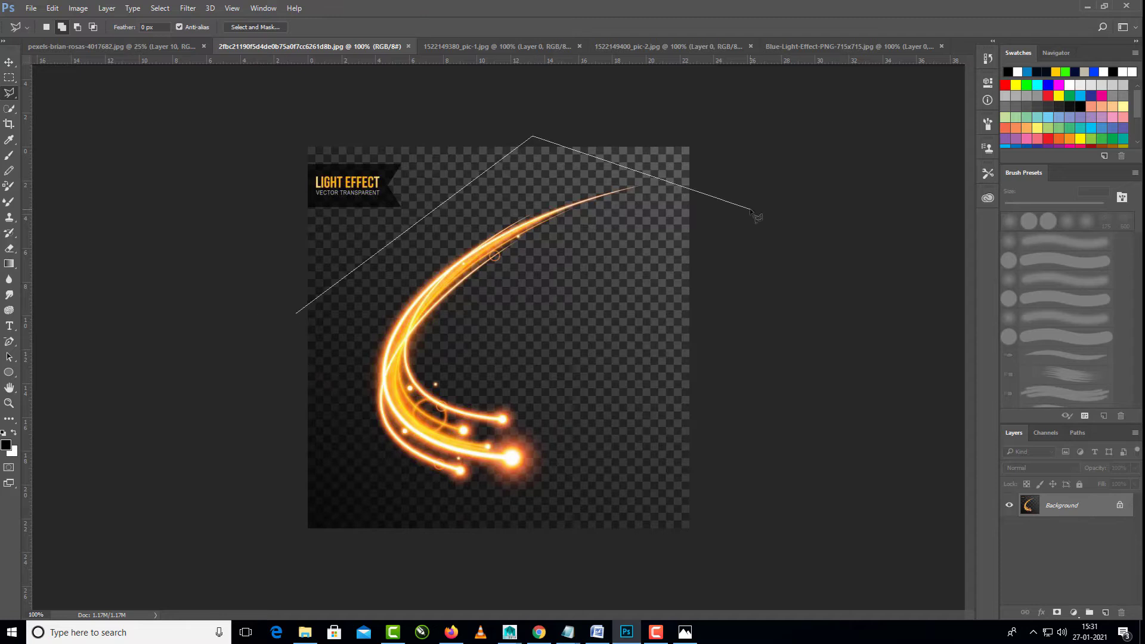
pyautogui.click(749, 209)
pyautogui.click(532, 526)
pyautogui.click(284, 474)
pyautogui.click(296, 312)
pyautogui.click(9, 62)
pyautogui.moveTo(583, 281)
pyautogui.mouseDown()
pyautogui.moveTo(468, 249)
pyautogui.moveTo(120, 49)
pyautogui.moveTo(672, 267)
pyautogui.mouseUp()
pyautogui.click(656, 632)
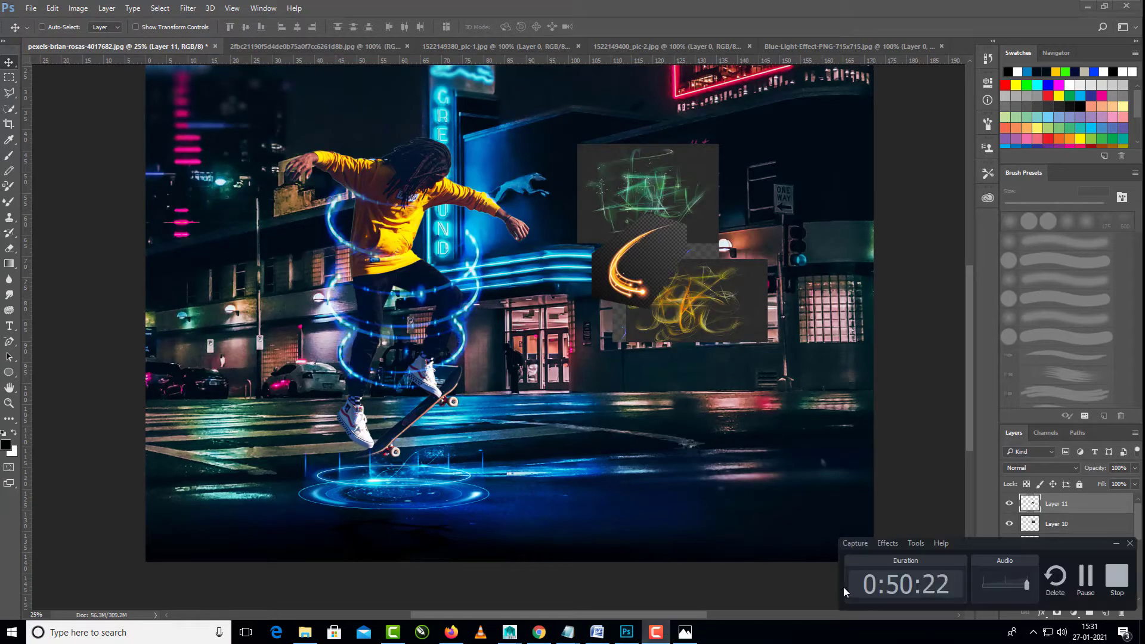
# Step: Hide Layers 9, 10 and 11 and set the blue light strand on Layer 8 to the Screen blend mode
pyautogui.click(1086, 577)
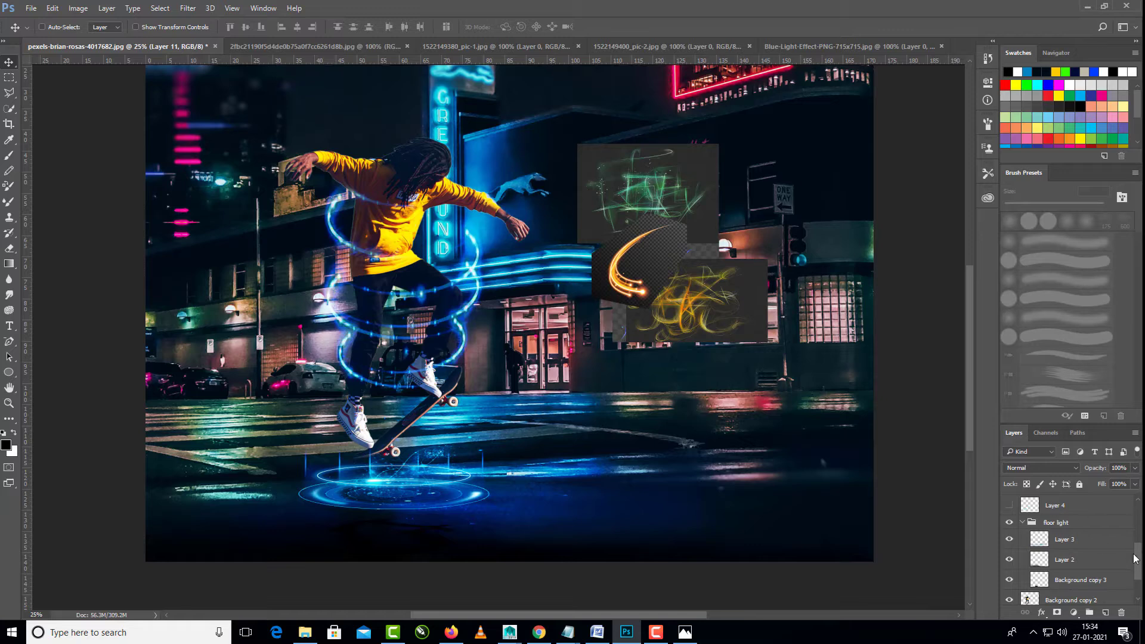
pyautogui.scroll(5, 1135, 559)
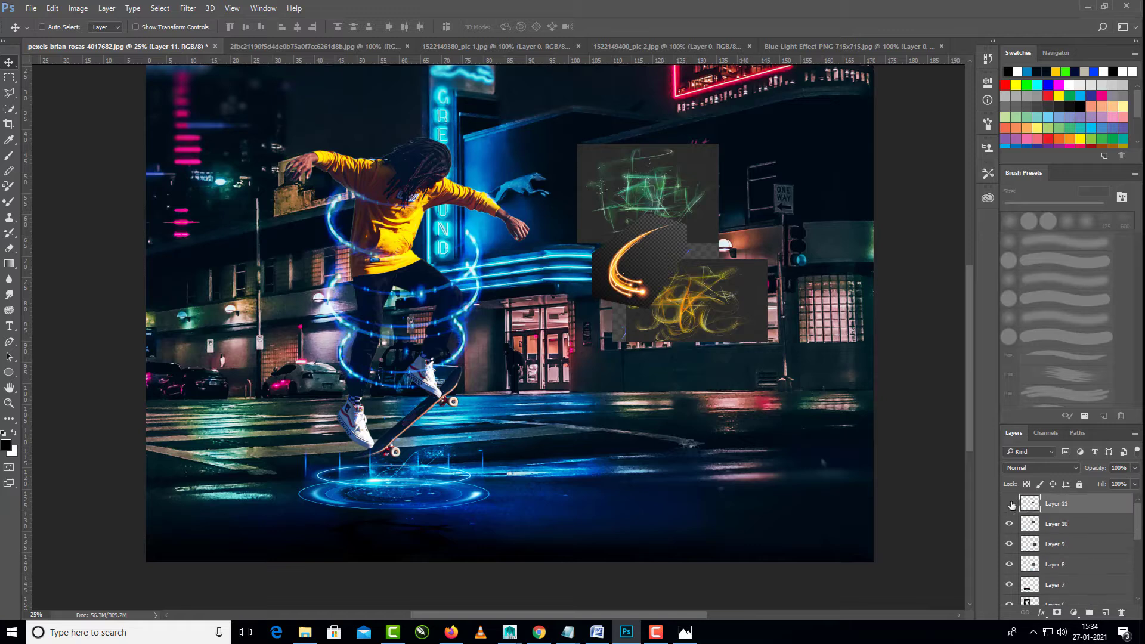
pyautogui.moveTo(1009, 503); pyautogui.dragTo(1010, 547)
pyautogui.click(1056, 568)
pyautogui.click(1041, 467)
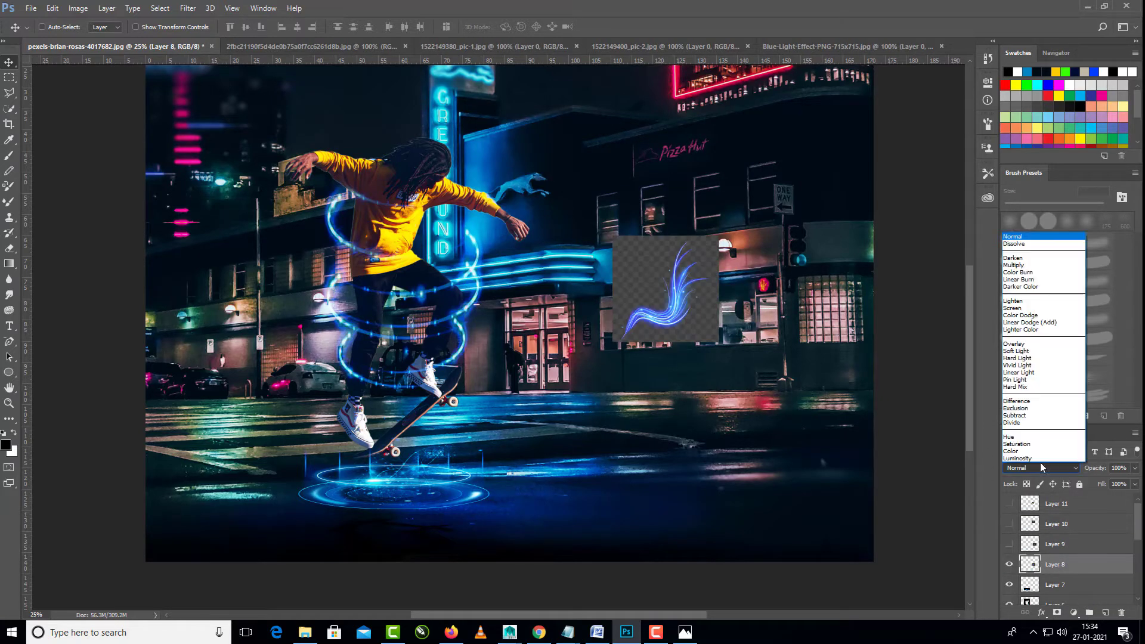
pyautogui.click(1026, 298)
# Step: Rotate the blue light strand to about -77° and place it just above the skateboarder's outstretched front hand
pyautogui.moveTo(678, 310)
pyautogui.mouseDown()
pyautogui.moveTo(621, 311)
pyautogui.moveTo(575, 283)
pyautogui.mouseUp()
pyautogui.click(166, 30)
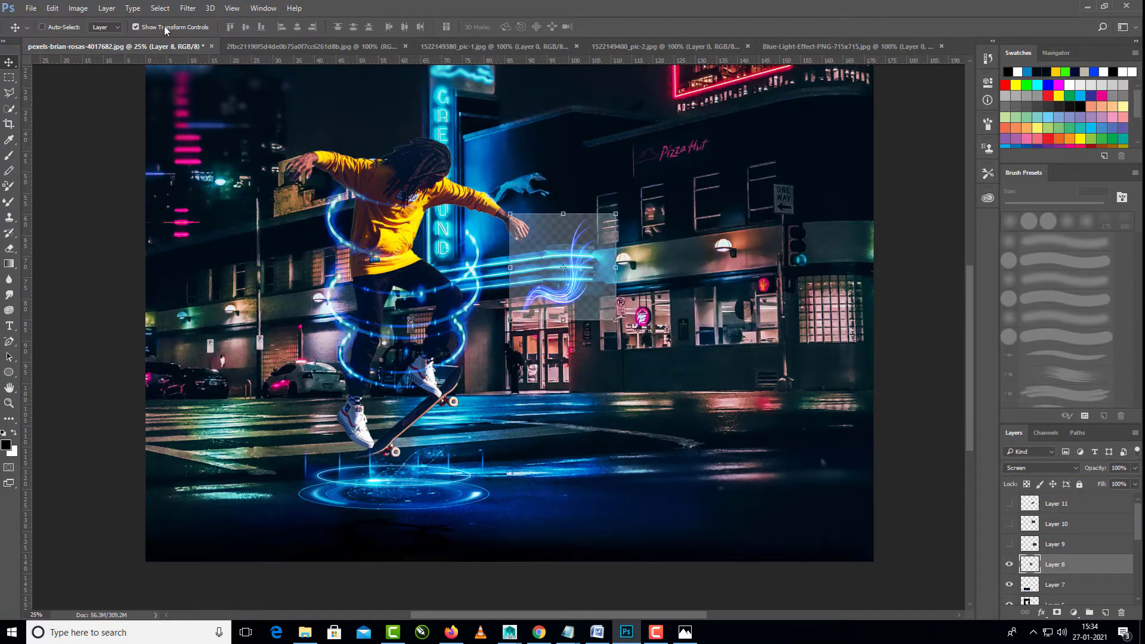
pyautogui.moveTo(628, 328); pyautogui.dragTo(527, 338)
pyautogui.moveTo(578, 262)
pyautogui.mouseDown()
pyautogui.moveTo(559, 200)
pyautogui.moveTo(587, 264)
pyautogui.moveTo(530, 190)
pyautogui.moveTo(441, 119)
pyautogui.mouseUp()
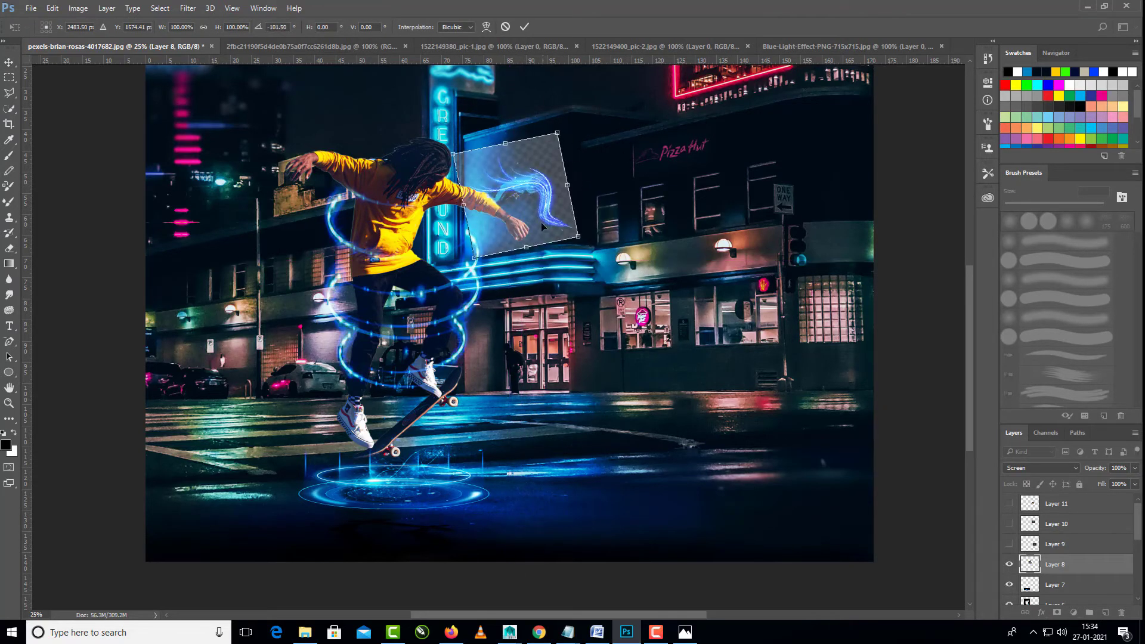
pyautogui.moveTo(542, 225)
pyautogui.mouseDown()
pyautogui.moveTo(496, 193)
pyautogui.moveTo(530, 240)
pyautogui.mouseUp()
pyautogui.moveTo(497, 168); pyautogui.dragTo(507, 176)
pyautogui.moveTo(530, 238); pyautogui.dragTo(521, 242)
pyautogui.moveTo(507, 194); pyautogui.dragTo(510, 192)
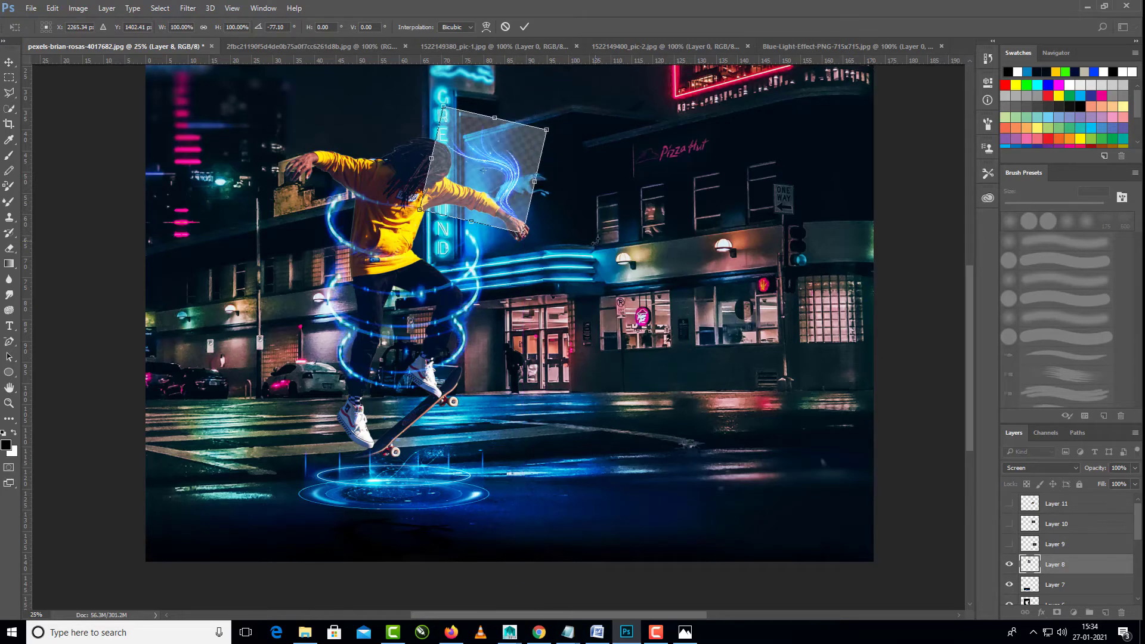
pyautogui.press('Return')
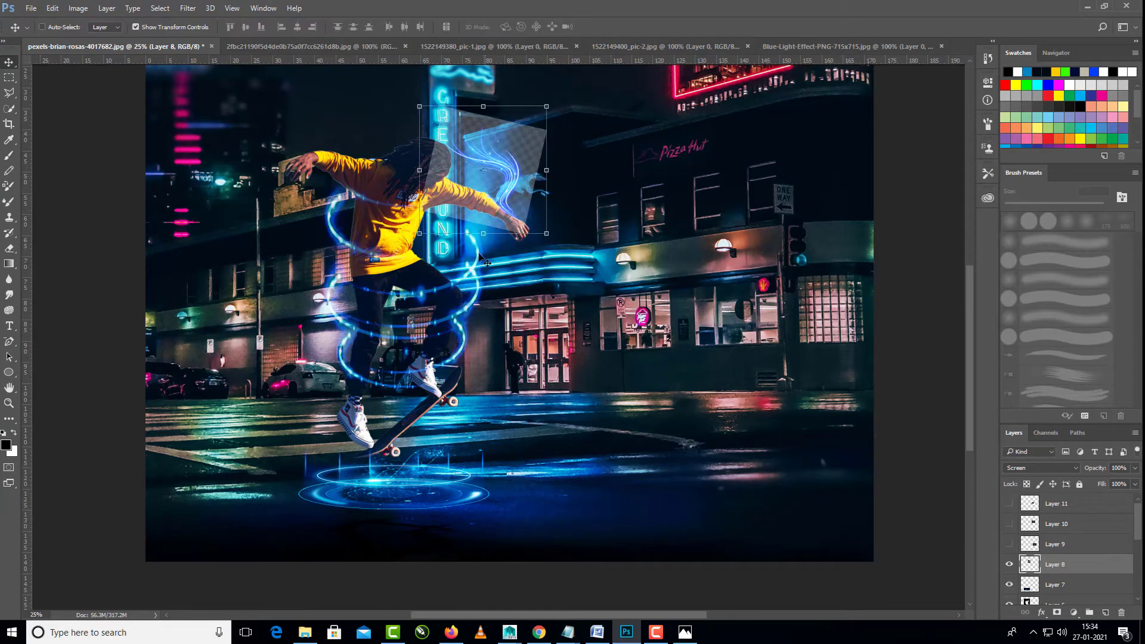
# Step: Rotate the blue light strand about 9° further and shift it slightly so it rises from the front hand
pyautogui.moveTo(553, 240); pyautogui.dragTo(542, 249)
pyautogui.moveTo(501, 199); pyautogui.dragTo(527, 203)
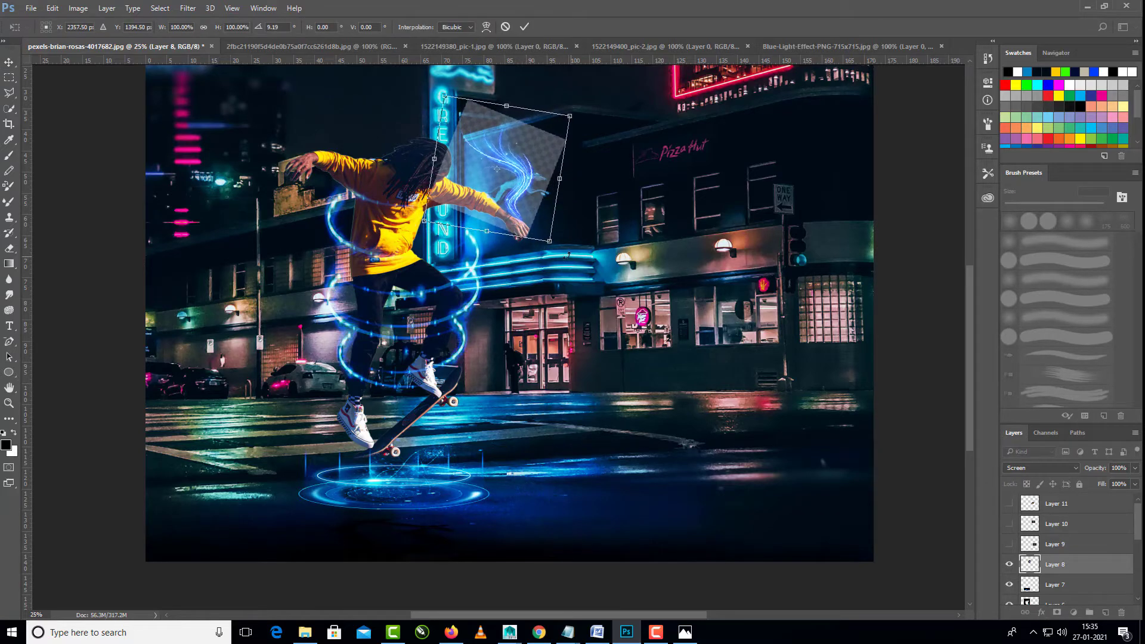
pyautogui.click(81, 17)
pyautogui.press('Escape')
pyautogui.click(10, 62)
pyautogui.click(534, 237)
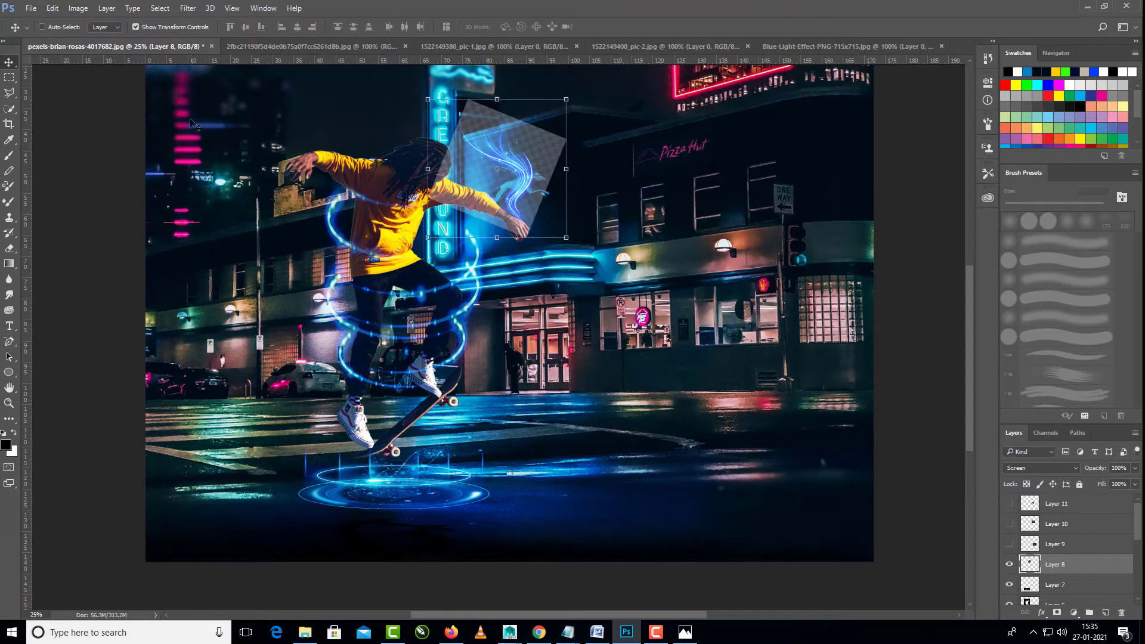
# Step: Darken the blue light strand's grey backdrop with Levels, setting the midtone input to 0.23
pyautogui.click(78, 9)
pyautogui.moveTo(98, 39)
pyautogui.click(227, 49)
pyautogui.moveTo(807, 278); pyautogui.dragTo(859, 278)
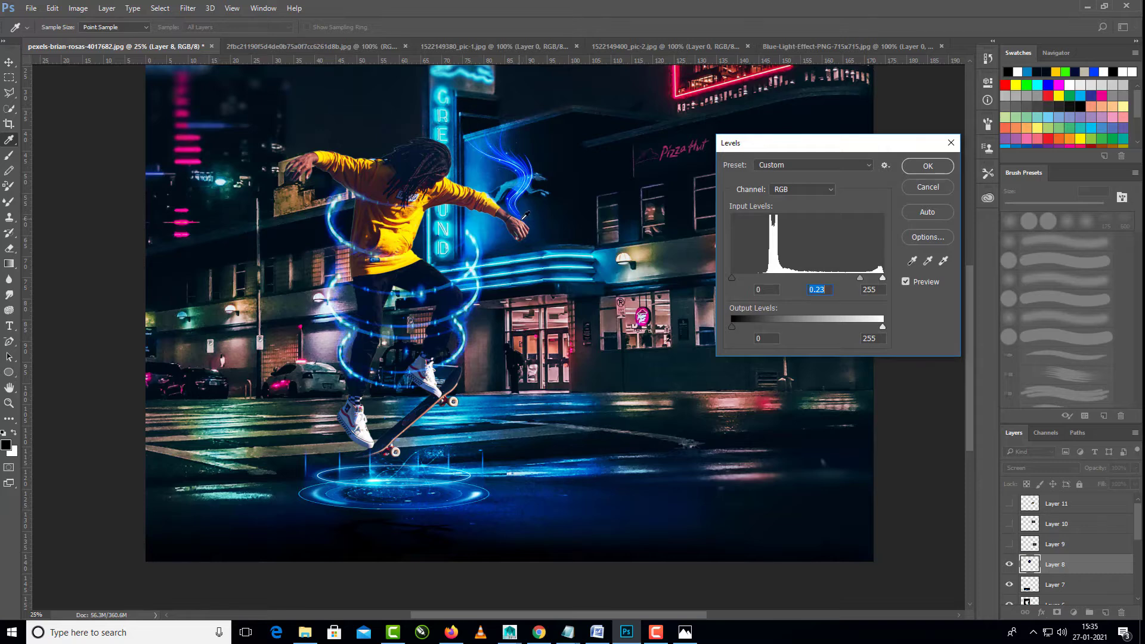
pyautogui.press('Return')
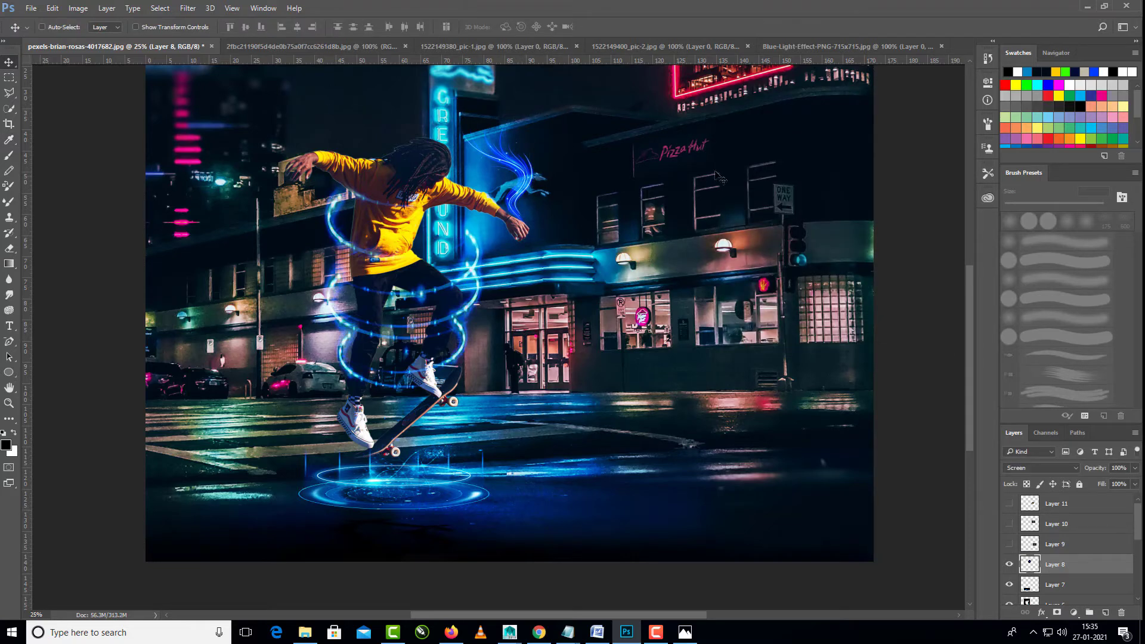
# Step: Show the yellow strokes on Layer 9, set their blend mode to Screen and move them beside the building's doors
pyautogui.click(1049, 545)
pyautogui.click(1010, 545)
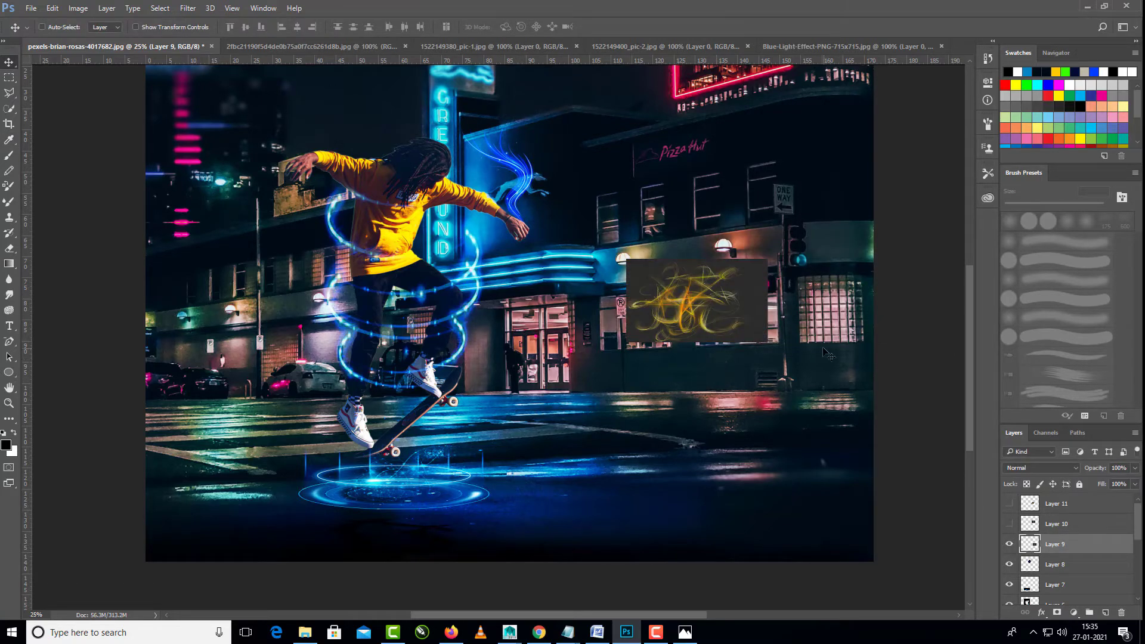
pyautogui.click(1041, 467)
pyautogui.click(1026, 312)
pyautogui.moveTo(698, 304); pyautogui.dragTo(620, 367)
# Step: Darken the yellow strokes' backdrop with Levels, setting the midtone input to 0.42
pyautogui.click(78, 8)
pyautogui.moveTo(96, 38)
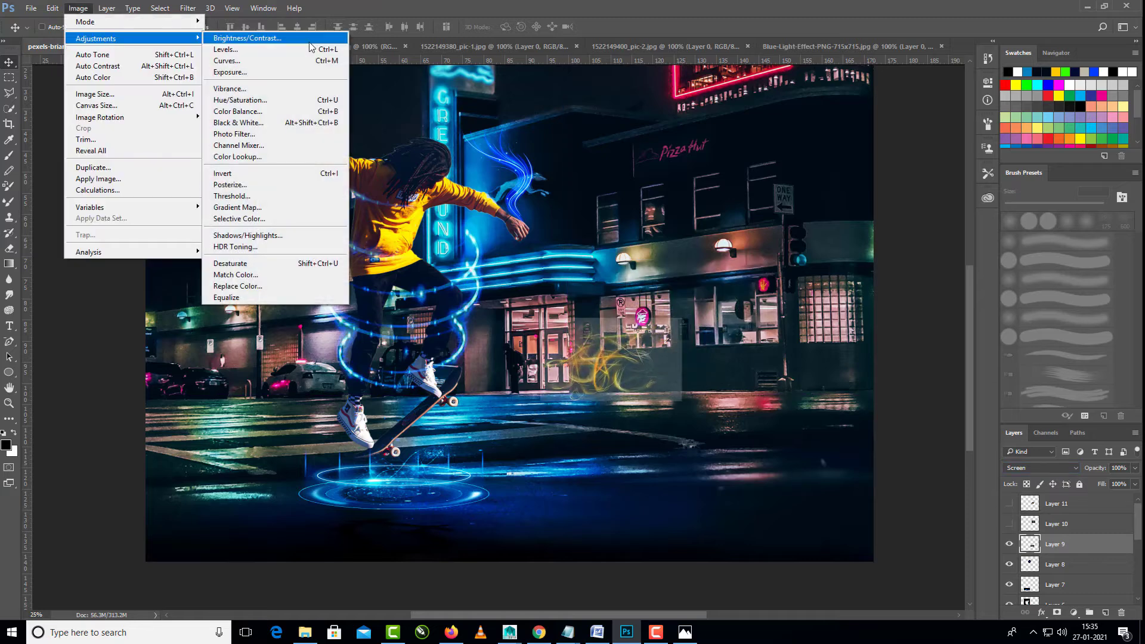
pyautogui.click(310, 48)
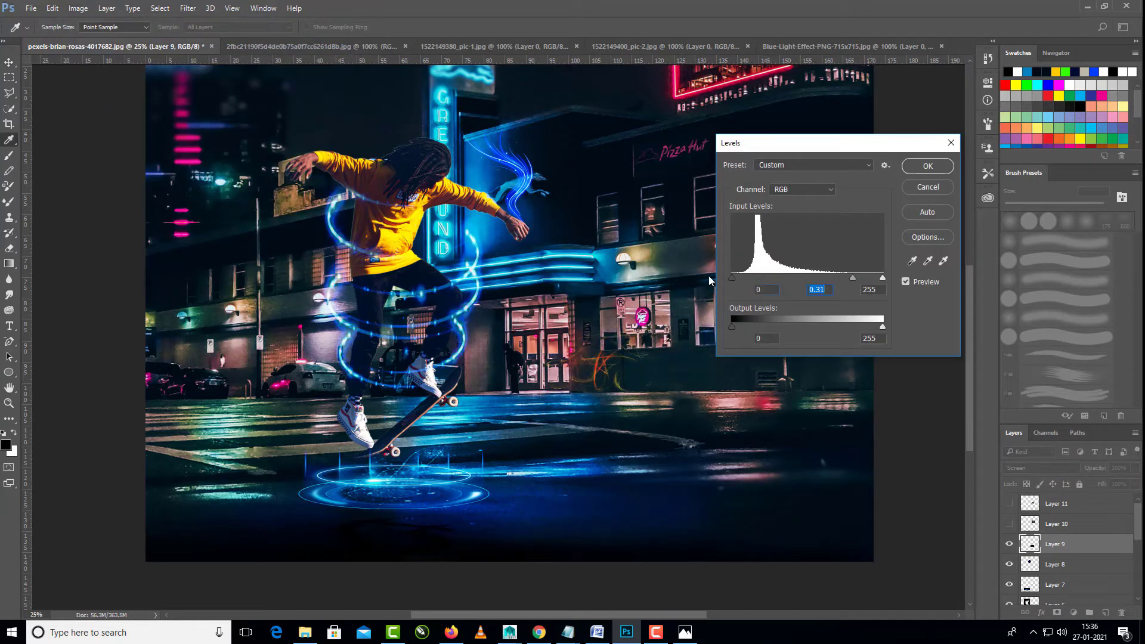
pyautogui.moveTo(853, 279); pyautogui.dragTo(845, 279)
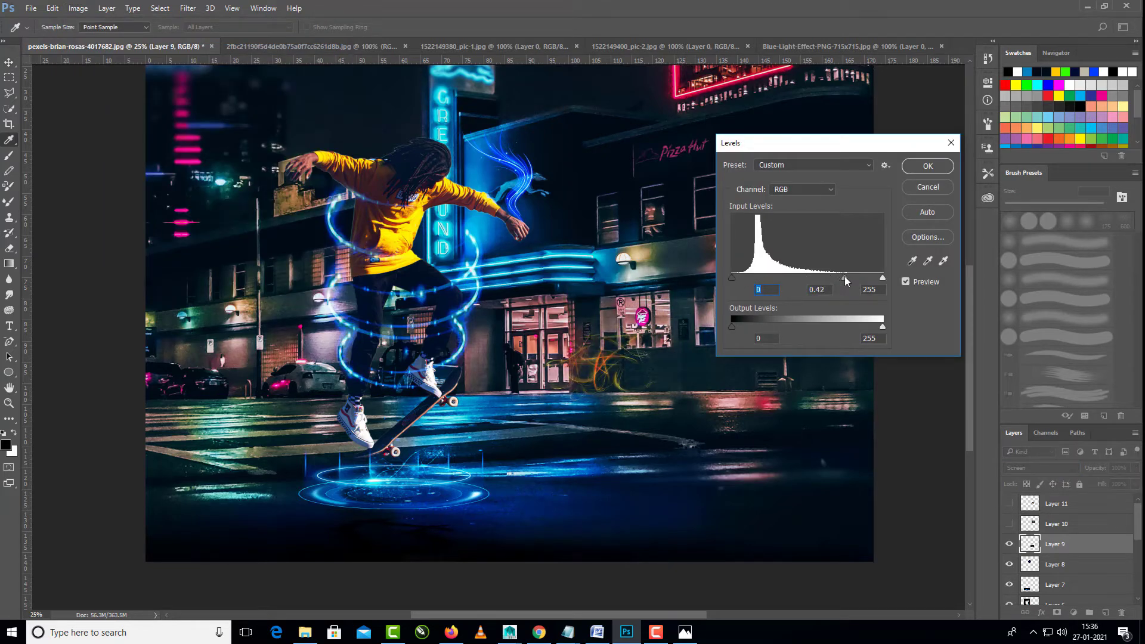
pyautogui.moveTo(882, 327); pyautogui.dragTo(871, 329)
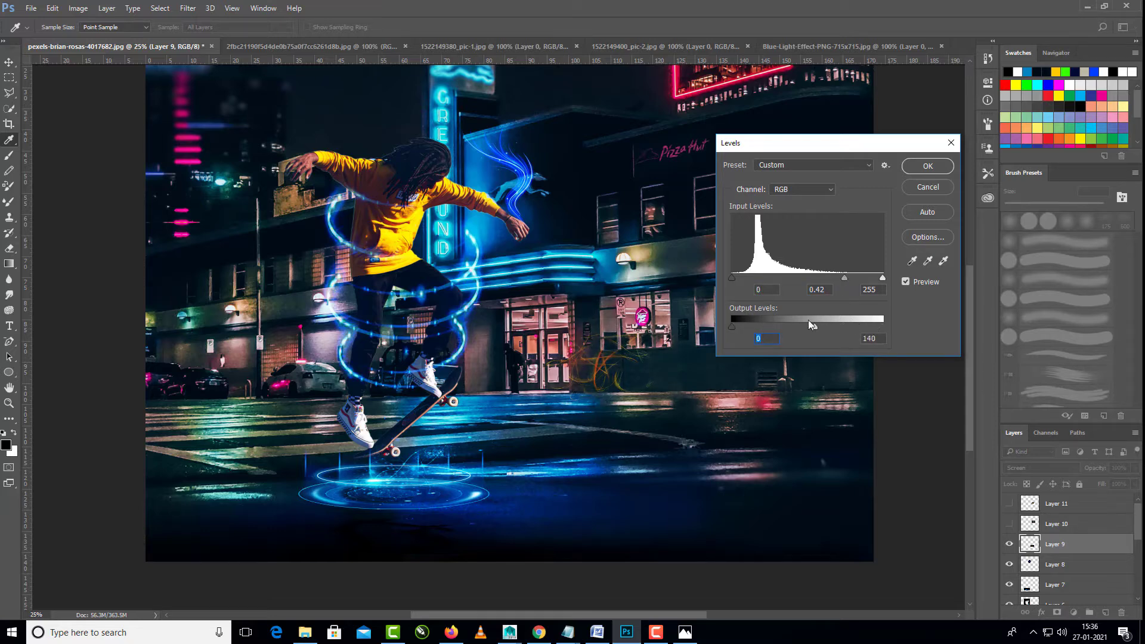
pyautogui.click(869, 167)
pyautogui.click(869, 169)
pyautogui.press('Return')
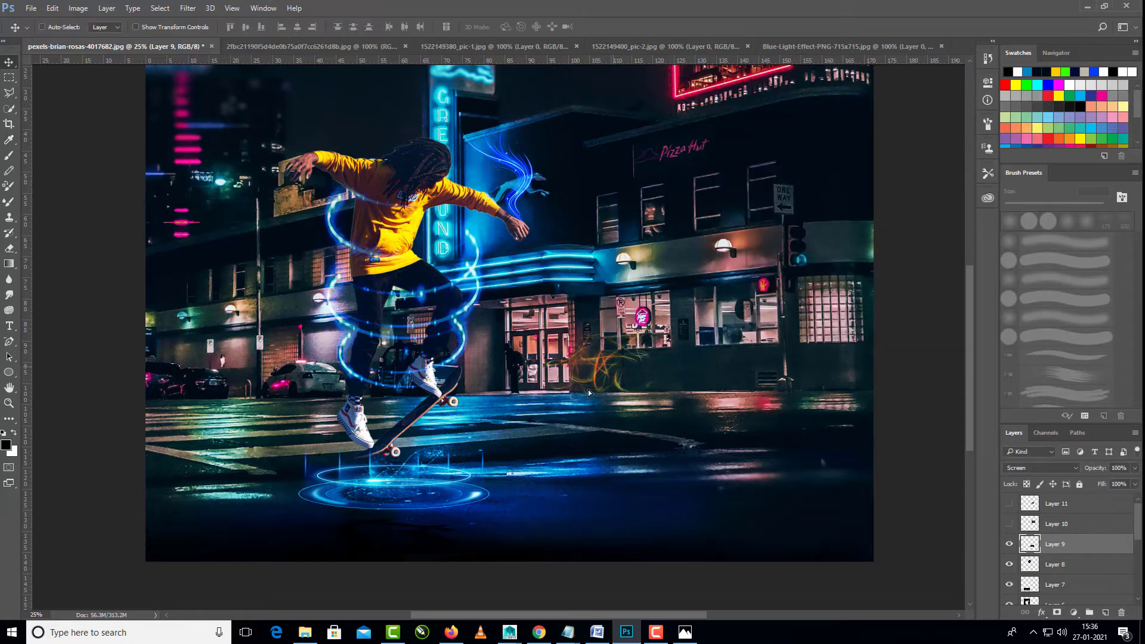
# Step: Move the yellow strokes beside the skateboard, squash them to about 58% height and rotate them about -33° to follow the board
pyautogui.moveTo(616, 366); pyautogui.dragTo(564, 440)
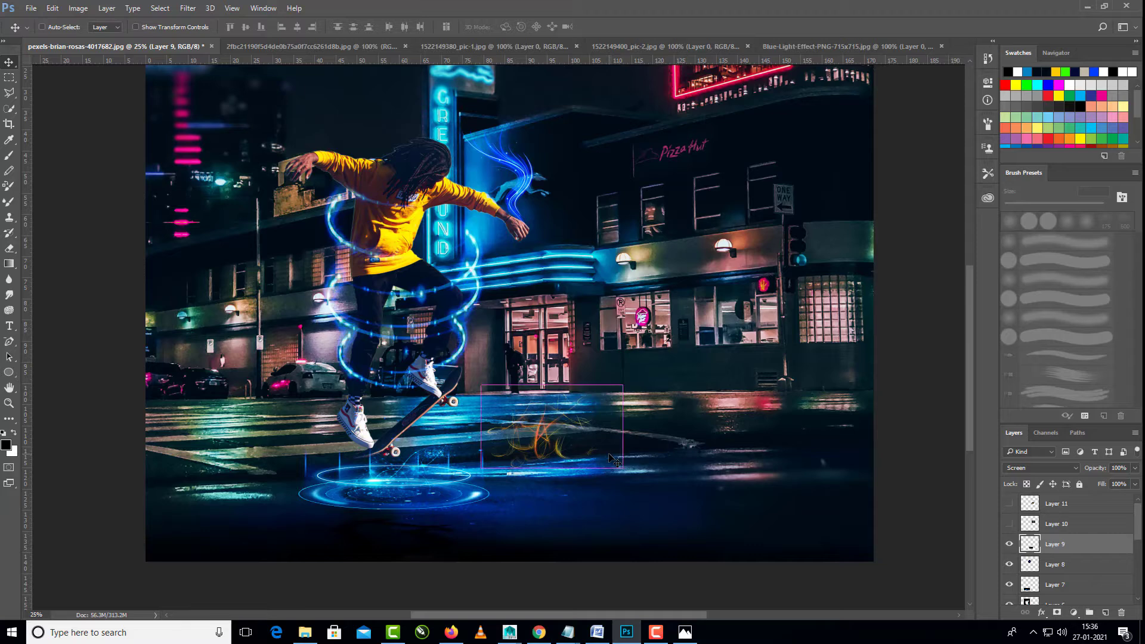
pyautogui.click(157, 27)
pyautogui.moveTo(552, 385); pyautogui.dragTo(551, 423)
pyautogui.moveTo(559, 447); pyautogui.dragTo(471, 440)
pyautogui.moveTo(548, 465); pyautogui.dragTo(550, 419)
pyautogui.moveTo(487, 437); pyautogui.dragTo(560, 398)
pyautogui.moveTo(470, 401); pyautogui.dragTo(468, 398)
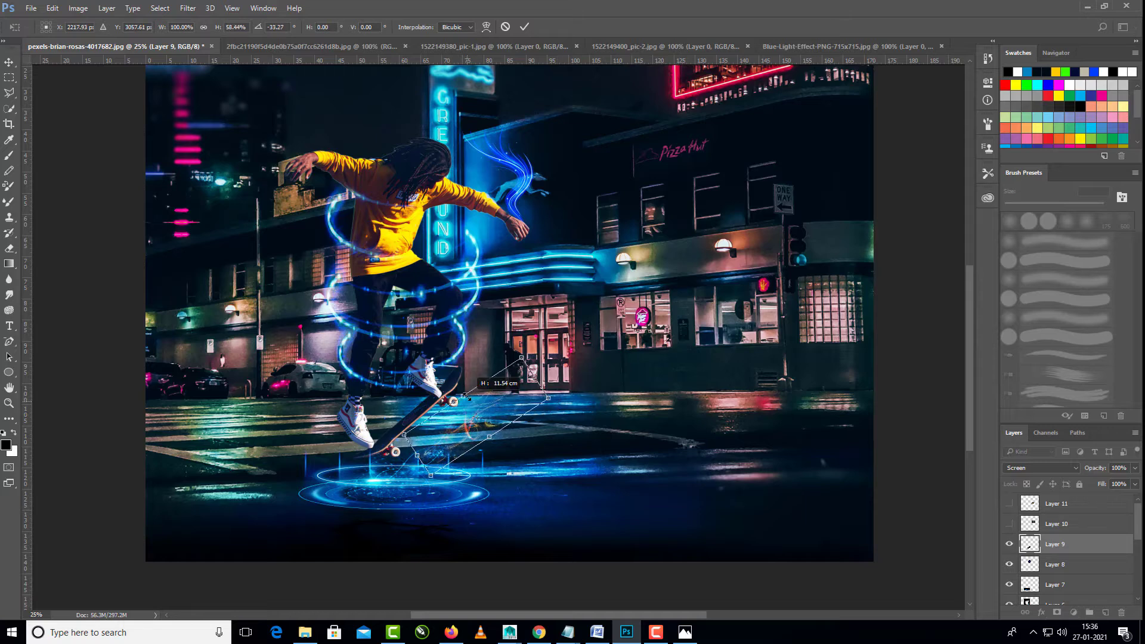
pyautogui.press('Return')
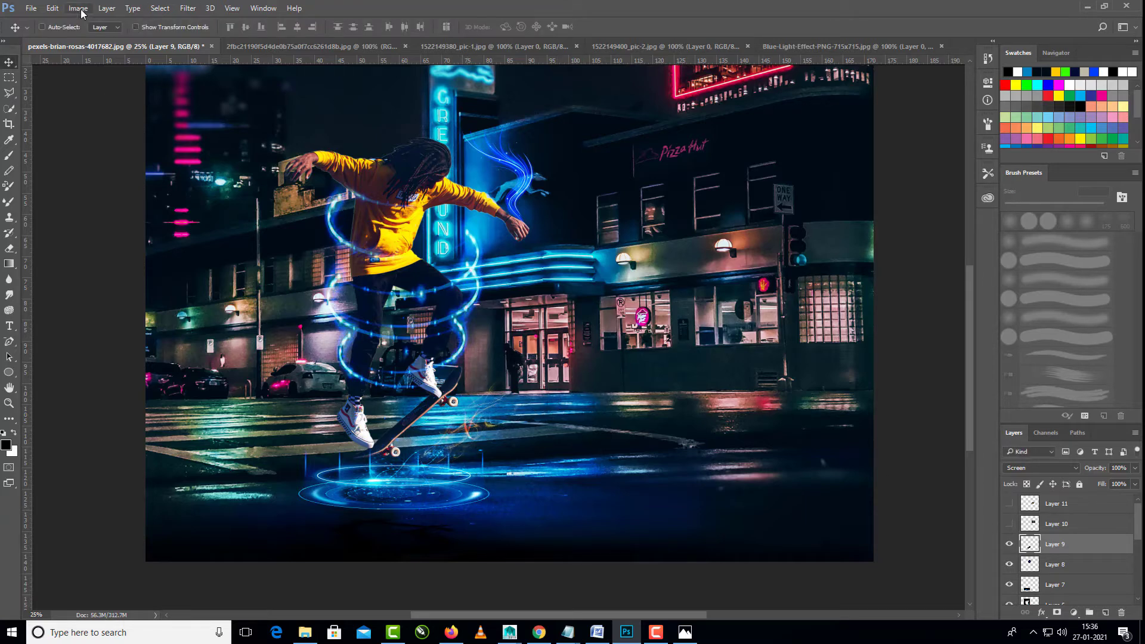
# Step: Recolour the yellow strokes toward red with Color Balance on midtones and highlights, and move them onto the skateboard
pyautogui.click(78, 8)
pyautogui.moveTo(120, 38)
pyautogui.click(262, 111)
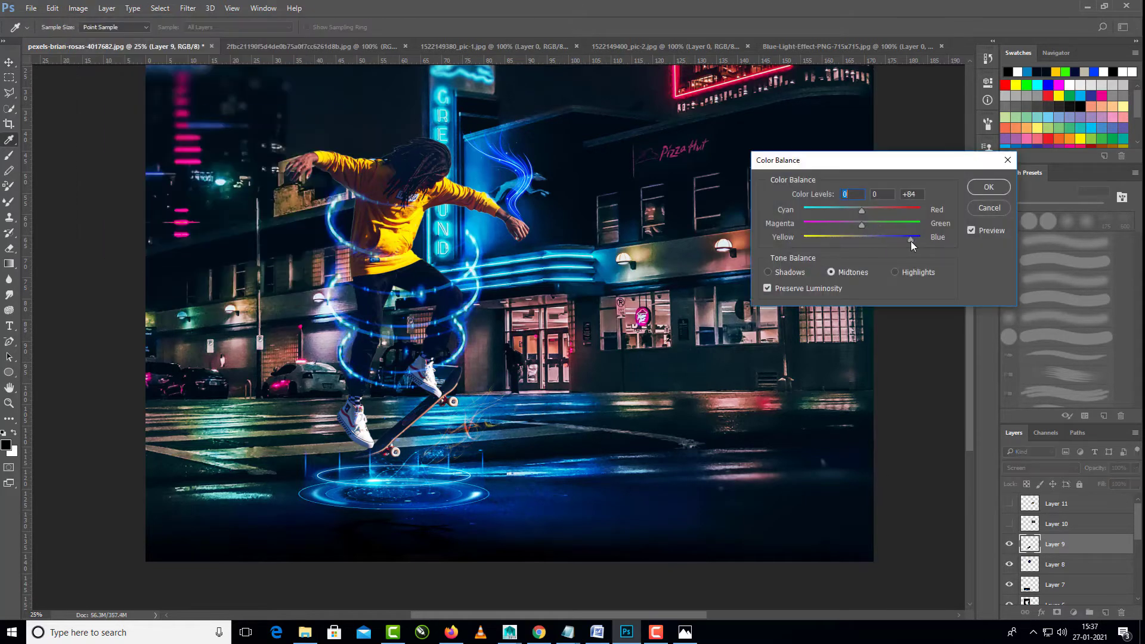
pyautogui.moveTo(911, 241); pyautogui.dragTo(934, 211)
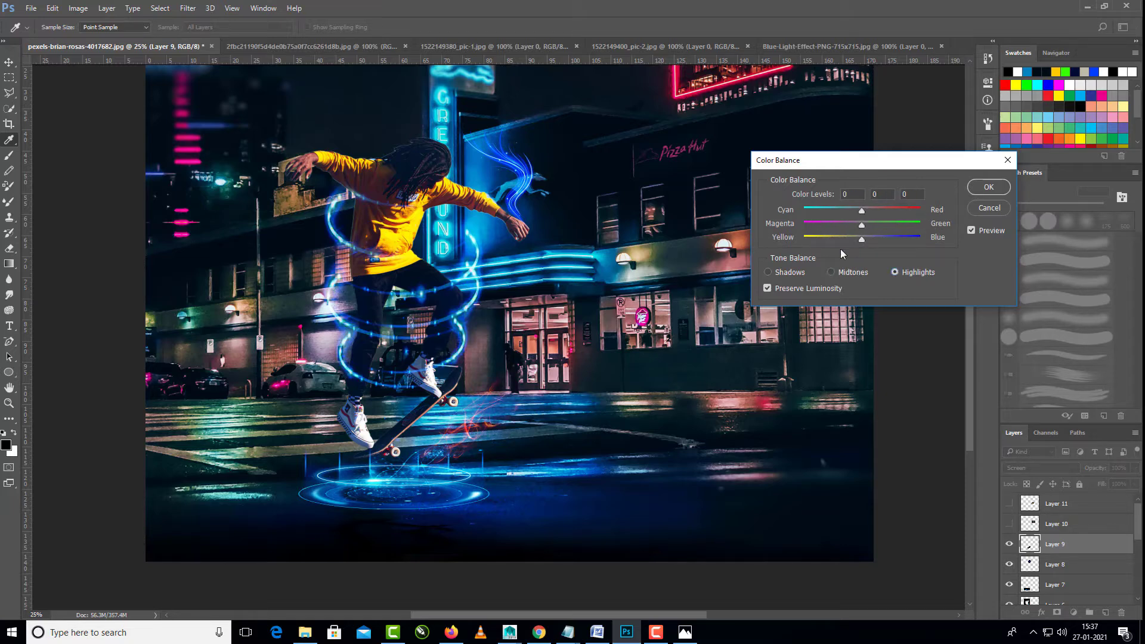
pyautogui.moveTo(862, 239); pyautogui.dragTo(823, 239)
pyautogui.click(988, 188)
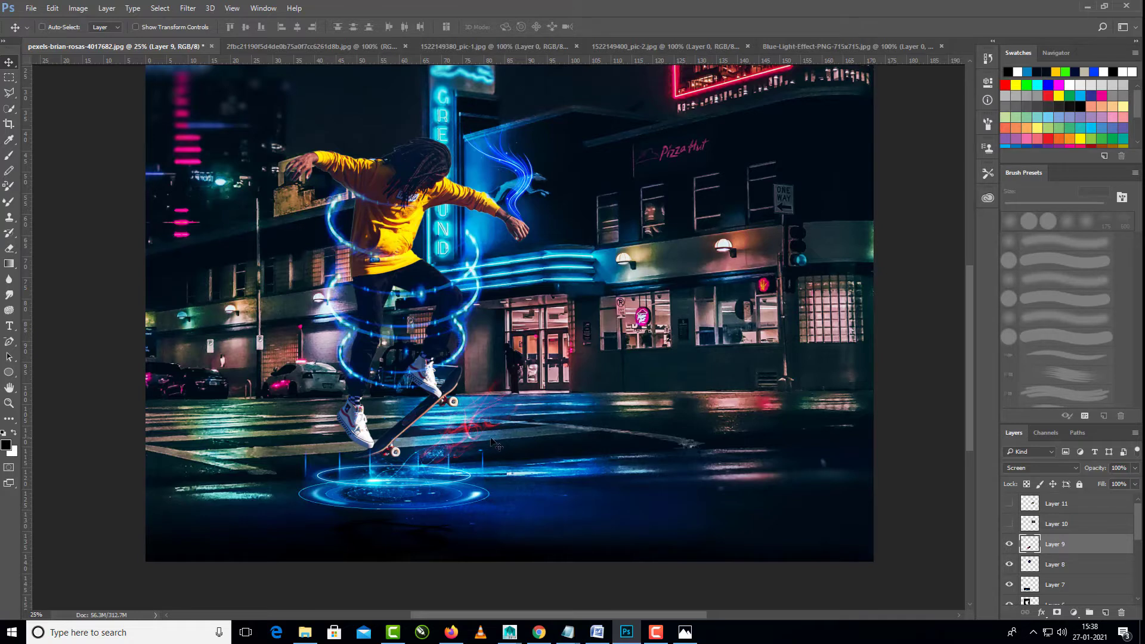
pyautogui.moveTo(491, 441)
pyautogui.mouseDown()
pyautogui.moveTo(459, 406)
pyautogui.moveTo(455, 418)
pyautogui.mouseUp()
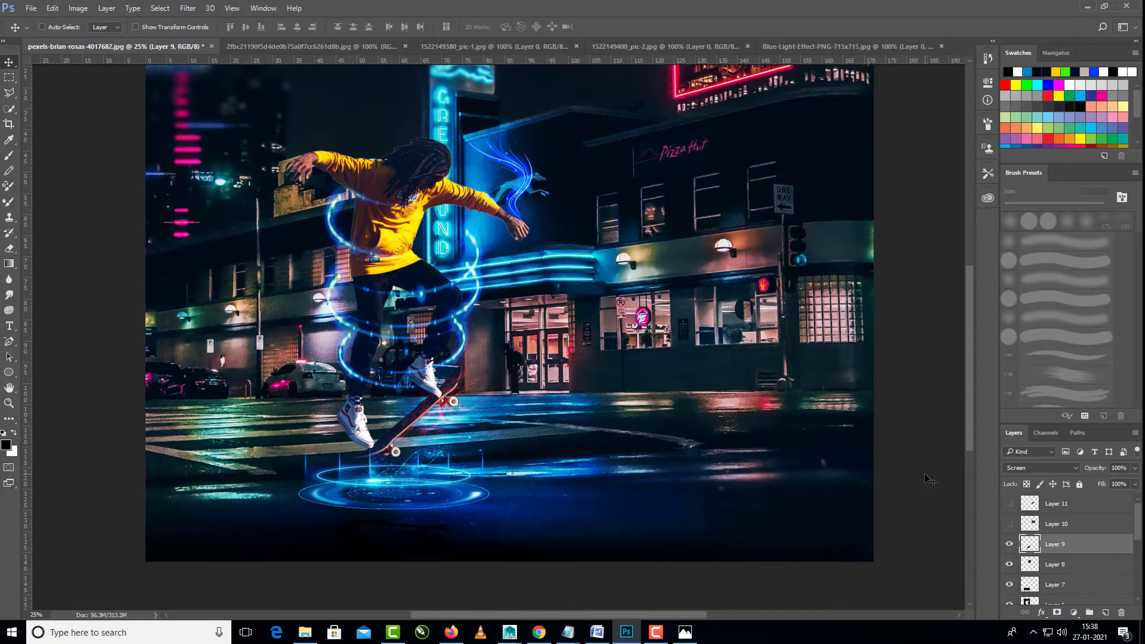
# Step: Show the green strokes on Layer 10 and enlarge them to about 156%
pyautogui.click(1065, 523)
pyautogui.click(1009, 525)
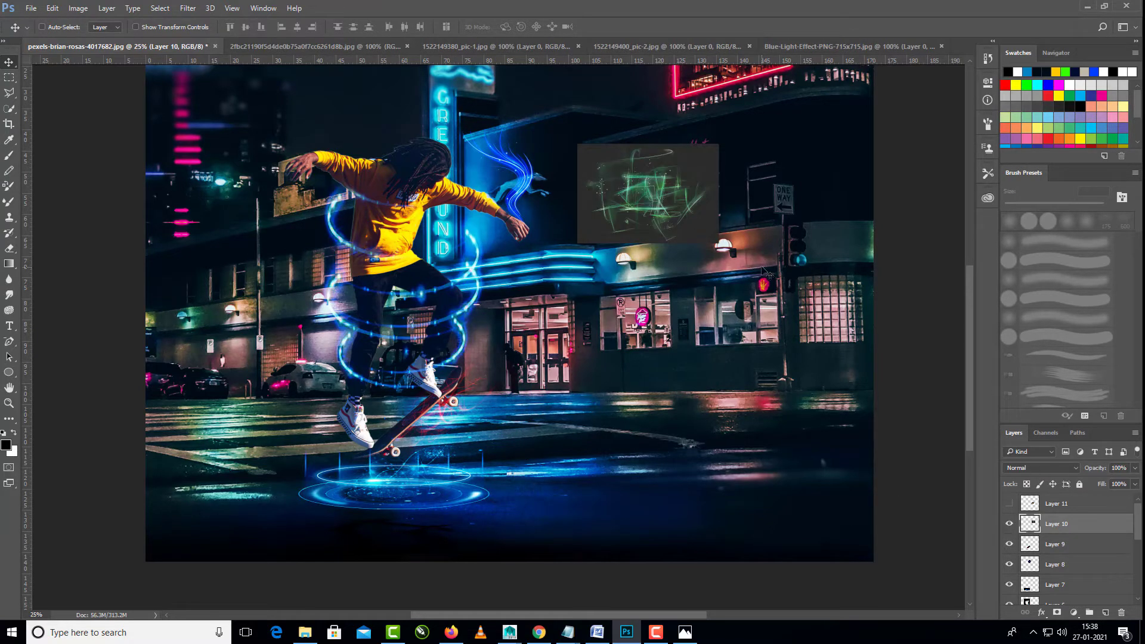
pyautogui.hotkey('ctrl', 't')
pyautogui.moveTo(577, 244); pyautogui.dragTo(499, 298)
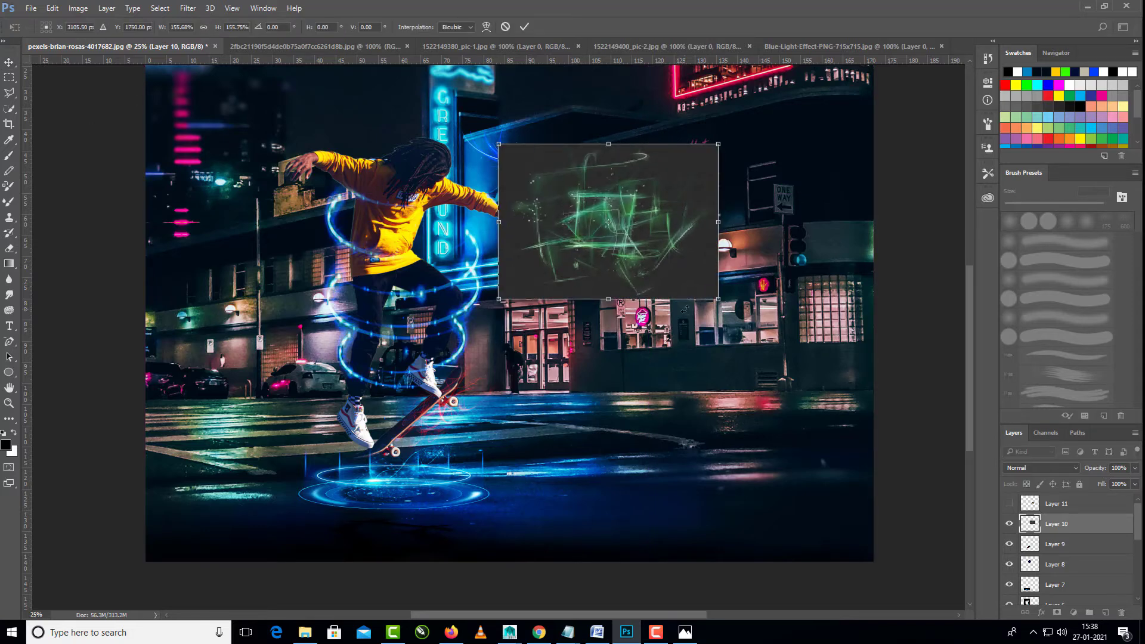
pyautogui.click(9, 61)
pyautogui.press('Return')
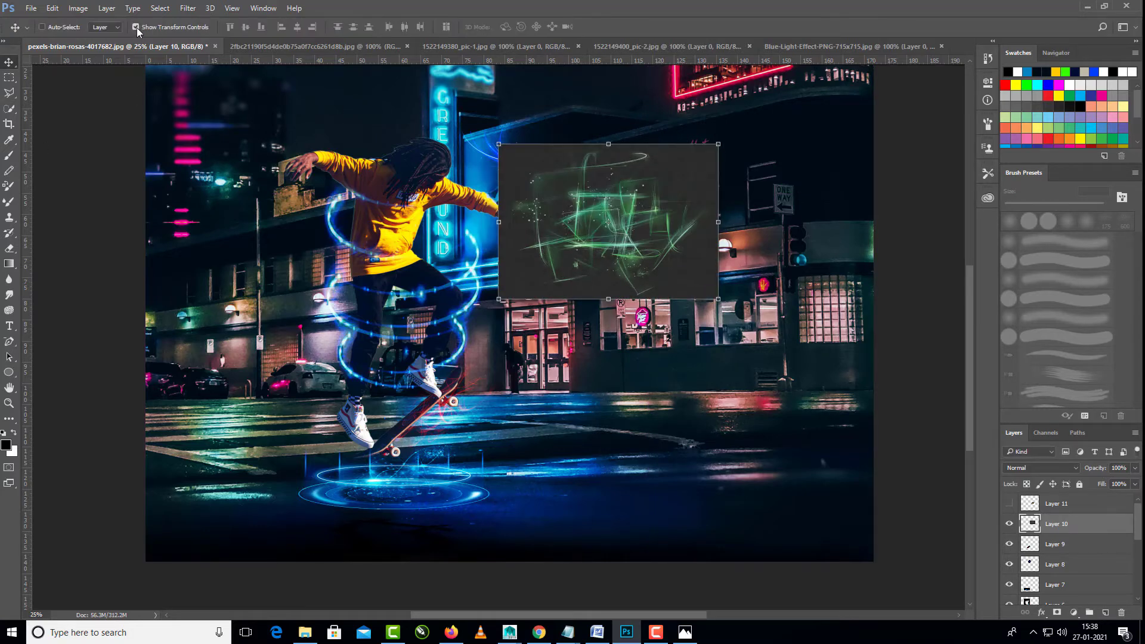
# Step: Set the green strokes' blend mode to Screen and move them down in front of the shop windows
pyautogui.click(1053, 467)
pyautogui.click(1021, 280)
pyautogui.click(1041, 468)
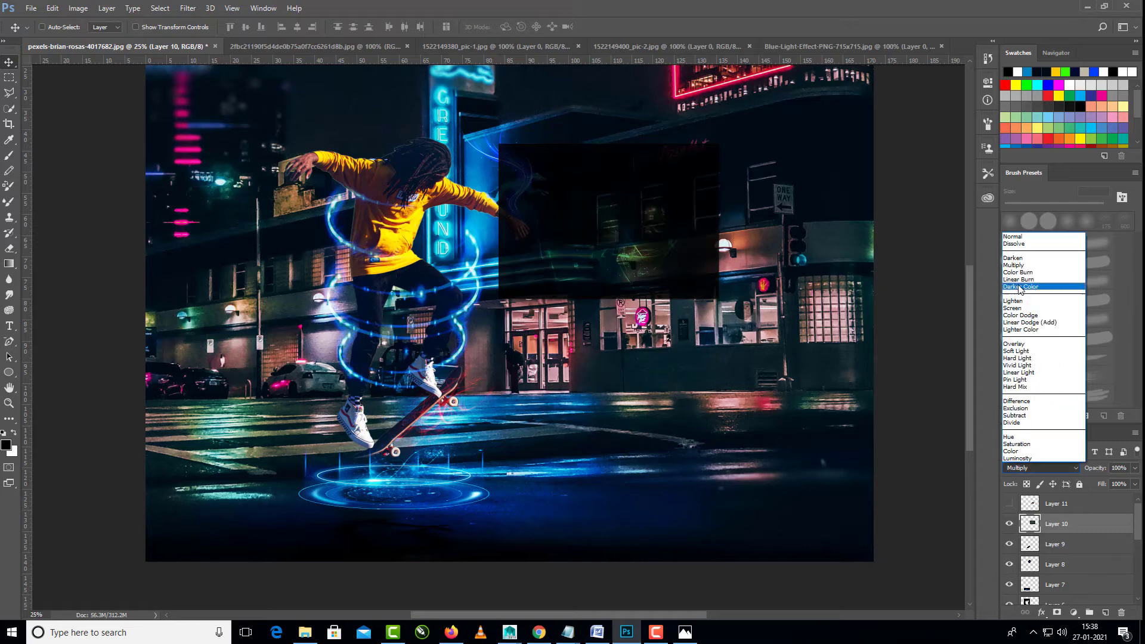
pyautogui.click(1012, 308)
pyautogui.moveTo(684, 246); pyautogui.dragTo(683, 342)
# Step: Adjust the green strokes with Levels, setting the input values to 14, 0.41 and 177
pyautogui.click(82, 11)
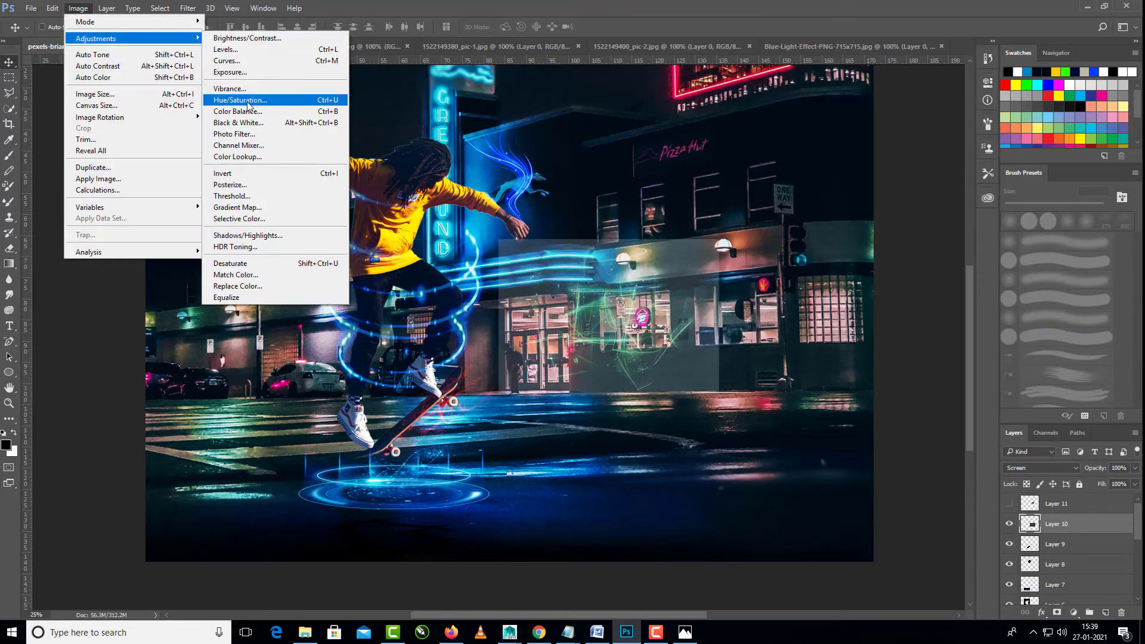
pyautogui.click(250, 61)
pyautogui.moveTo(807, 278); pyautogui.dragTo(846, 276)
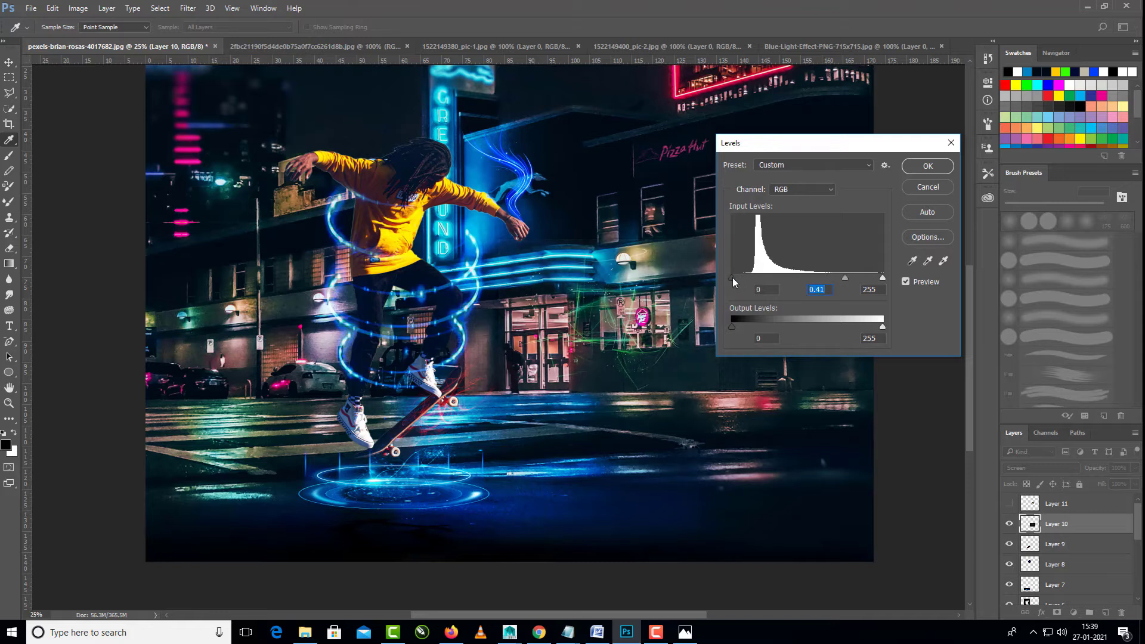
pyautogui.moveTo(733, 278); pyautogui.dragTo(741, 278)
pyautogui.moveTo(883, 278); pyautogui.dragTo(839, 279)
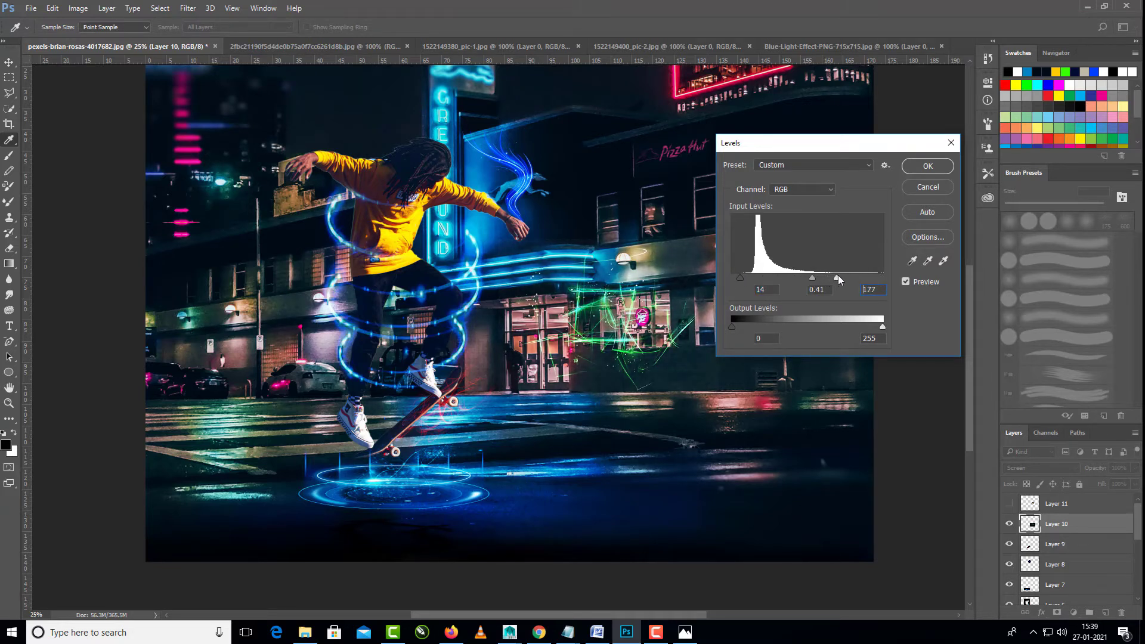
pyautogui.click(927, 168)
# Step: Move the green strokes onto the street beside the skateboard and squash them to about 44% height
pyautogui.moveTo(646, 345); pyautogui.dragTo(636, 457)
pyautogui.hotkey('ctrl', 't')
pyautogui.moveTo(599, 352); pyautogui.dragTo(595, 437)
pyautogui.moveTo(579, 466); pyautogui.dragTo(513, 429)
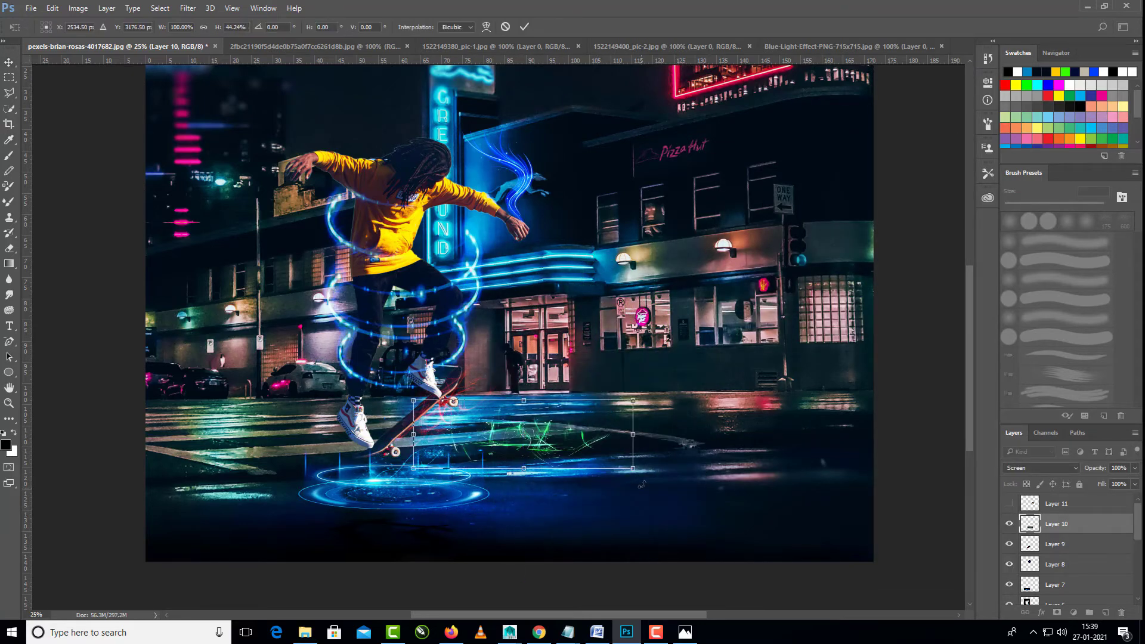
# Step: Rotate the green strokes to about -133°, scale them to about 62% width and 37% height, and place them around the rear shoe
pyautogui.moveTo(659, 411); pyautogui.dragTo(642, 368)
pyautogui.moveTo(561, 435); pyautogui.dragTo(447, 417)
pyautogui.moveTo(539, 424); pyautogui.dragTo(525, 391)
pyautogui.moveTo(355, 513); pyautogui.dragTo(412, 452)
pyautogui.moveTo(469, 387); pyautogui.dragTo(406, 435)
pyautogui.moveTo(359, 516); pyautogui.dragTo(463, 455)
pyautogui.moveTo(382, 426); pyautogui.dragTo(341, 414)
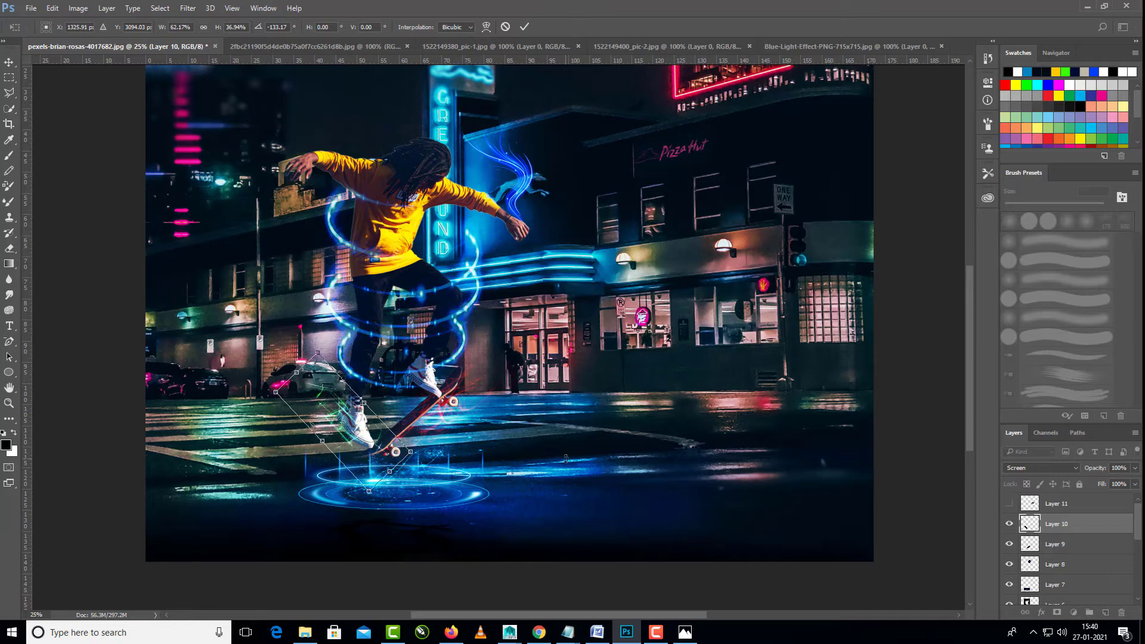
pyautogui.click(9, 62)
pyautogui.press('Return')
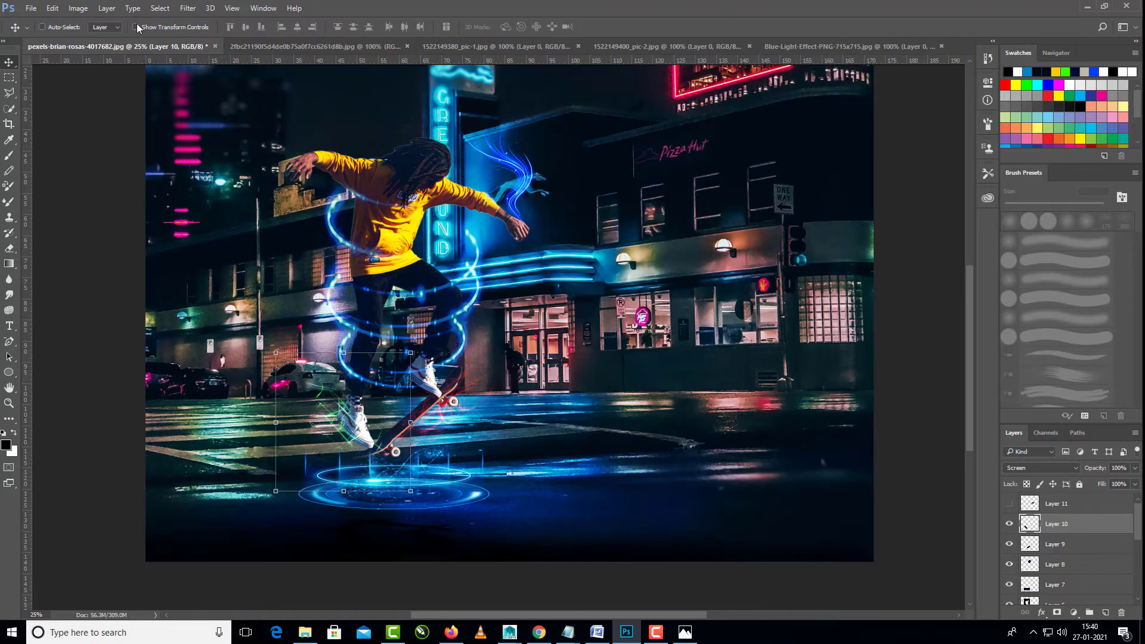
pyautogui.click(137, 27)
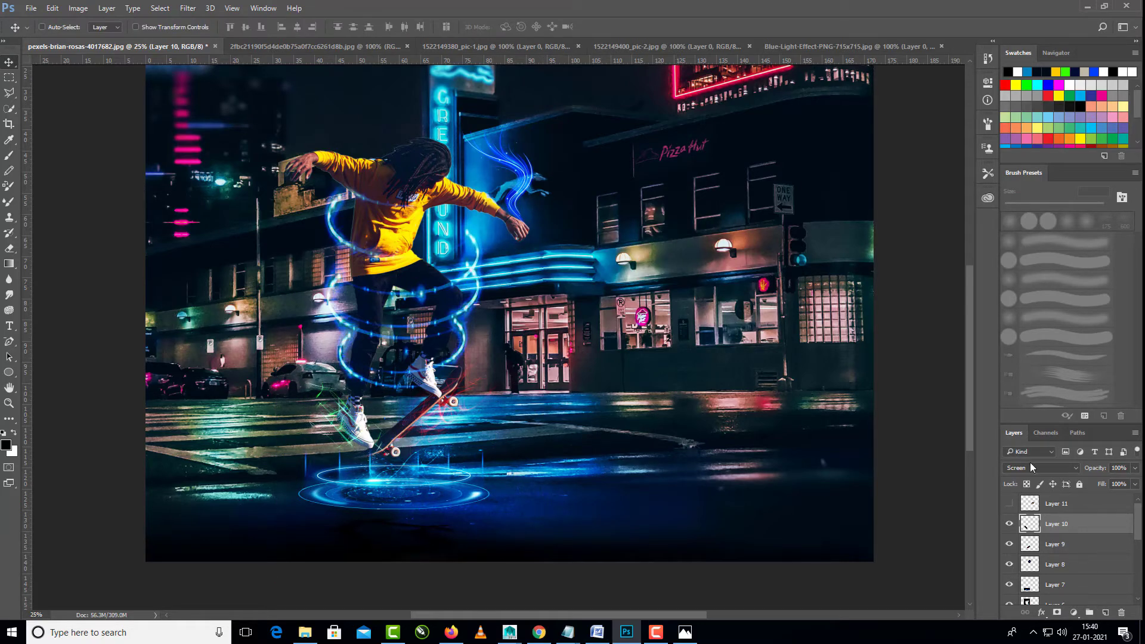
# Step: Show the hidden orange light swirl layer and enlarge the swirl to about 189%
pyautogui.click(1009, 503)
pyautogui.click(1056, 508)
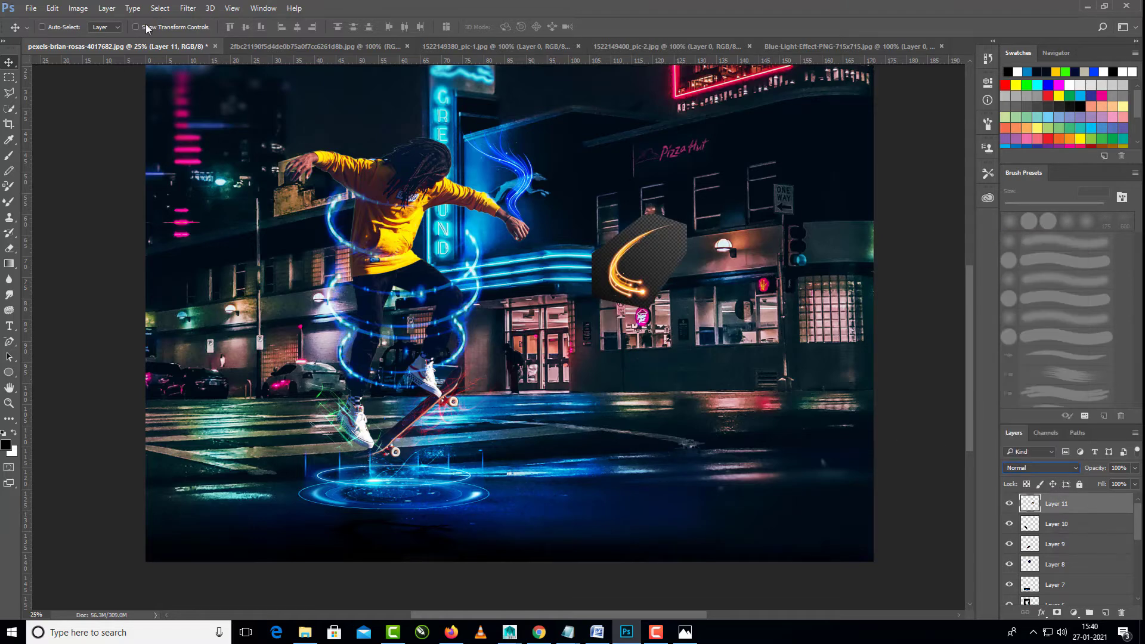
pyautogui.hotkey('ctrl', 't')
pyautogui.moveTo(599, 317); pyautogui.dragTo(515, 403)
pyautogui.click(9, 62)
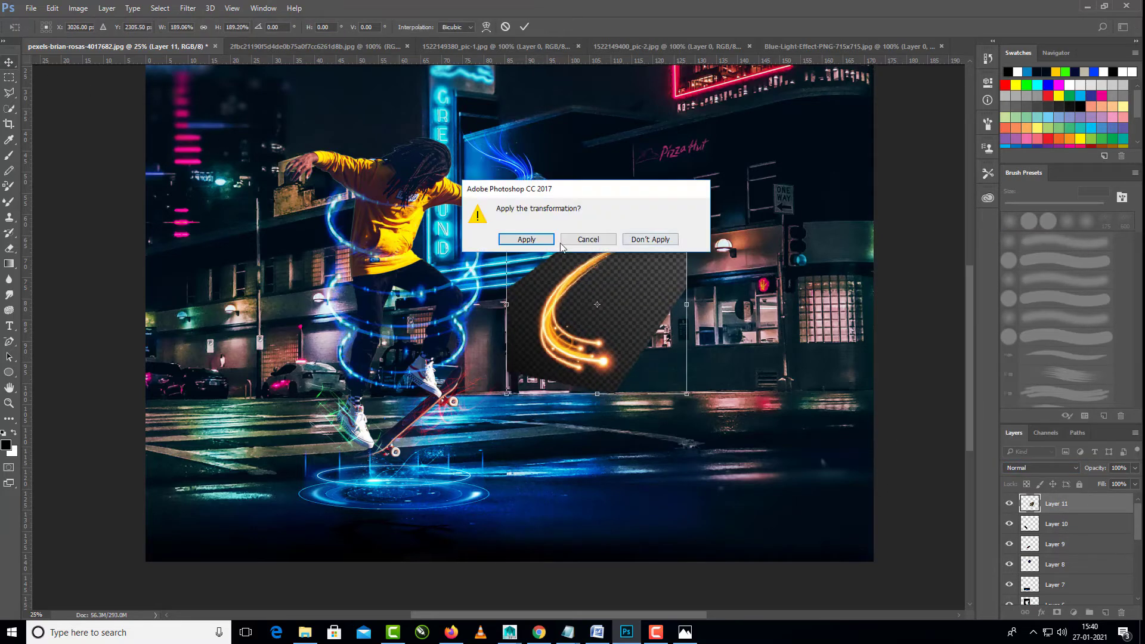
pyautogui.click(529, 309)
# Step: Set the orange swirl's blend mode to Screen and adjust it with Levels, setting the midtone input to 0.23
pyautogui.click(1040, 468)
pyautogui.click(1012, 307)
pyautogui.click(79, 9)
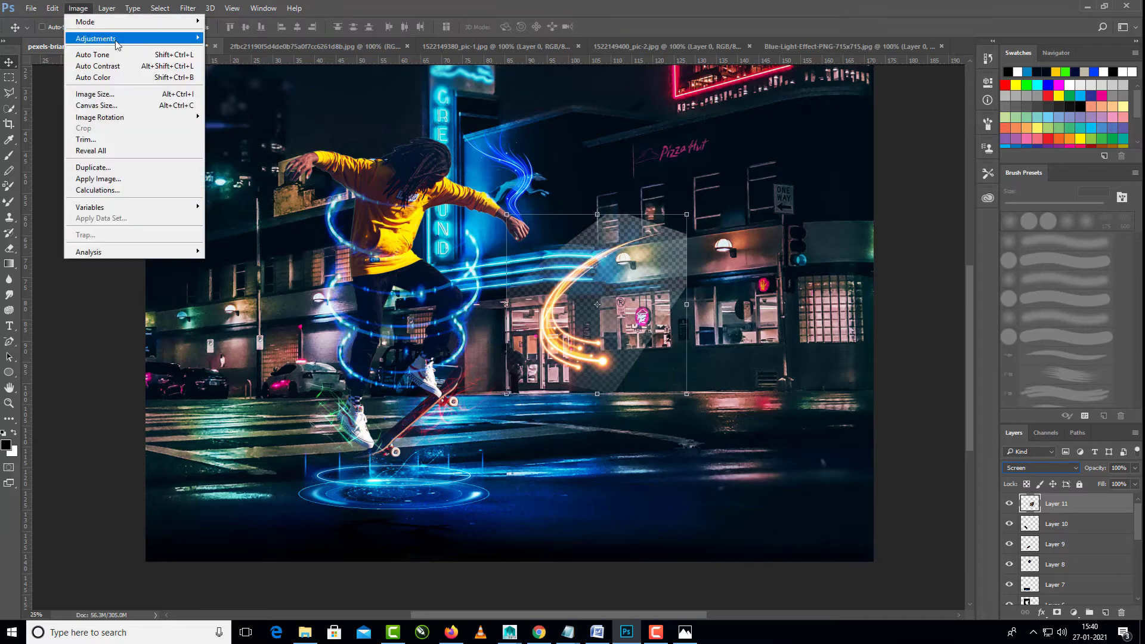
pyautogui.click(230, 46)
pyautogui.moveTo(883, 278)
pyautogui.mouseDown()
pyautogui.moveTo(814, 277)
pyautogui.moveTo(860, 280)
pyautogui.mouseUp()
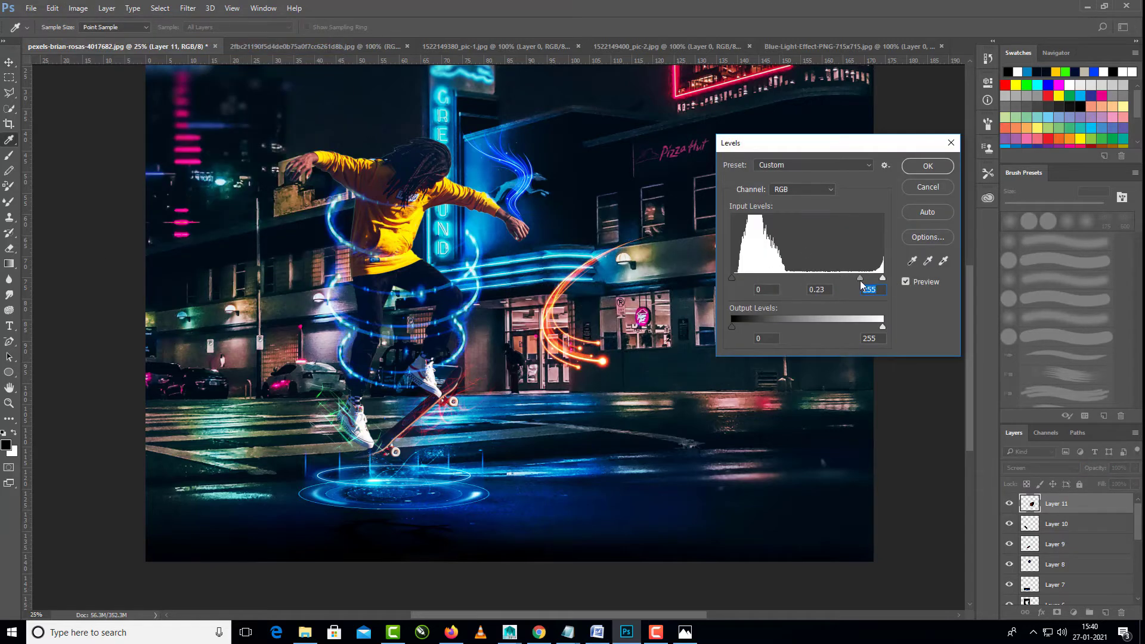
pyautogui.press('Return')
# Step: Move the orange swirl around the skateboarder's raised rear hand and rotate it about 33°
pyautogui.moveTo(574, 309); pyautogui.dragTo(281, 179)
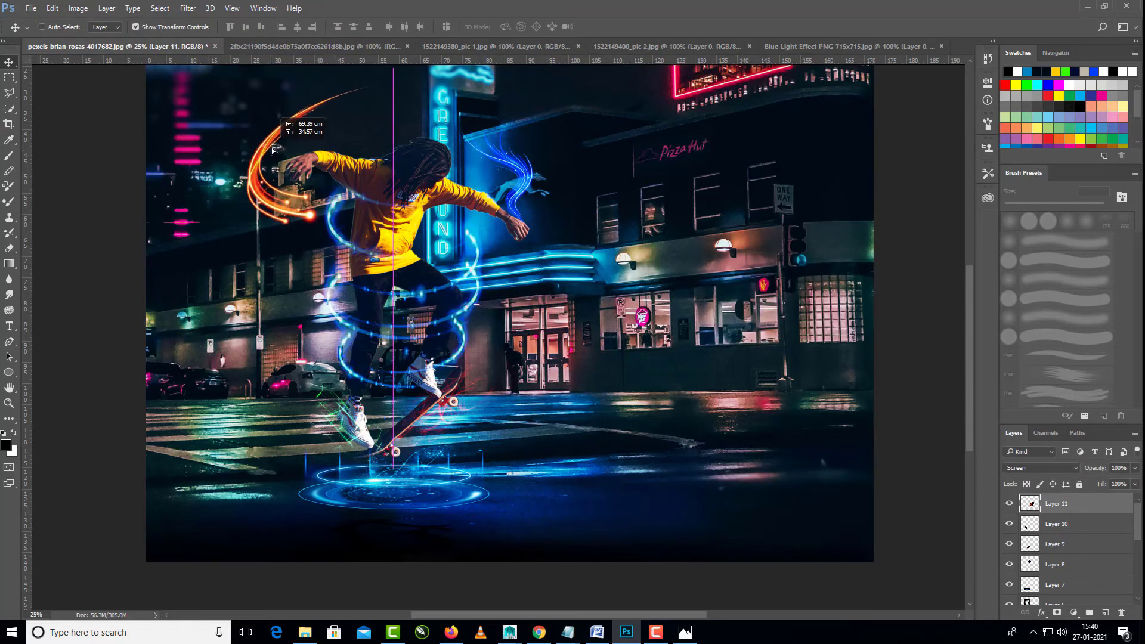
pyautogui.moveTo(405, 257); pyautogui.dragTo(335, 294)
pyautogui.moveTo(327, 174); pyautogui.dragTo(327, 183)
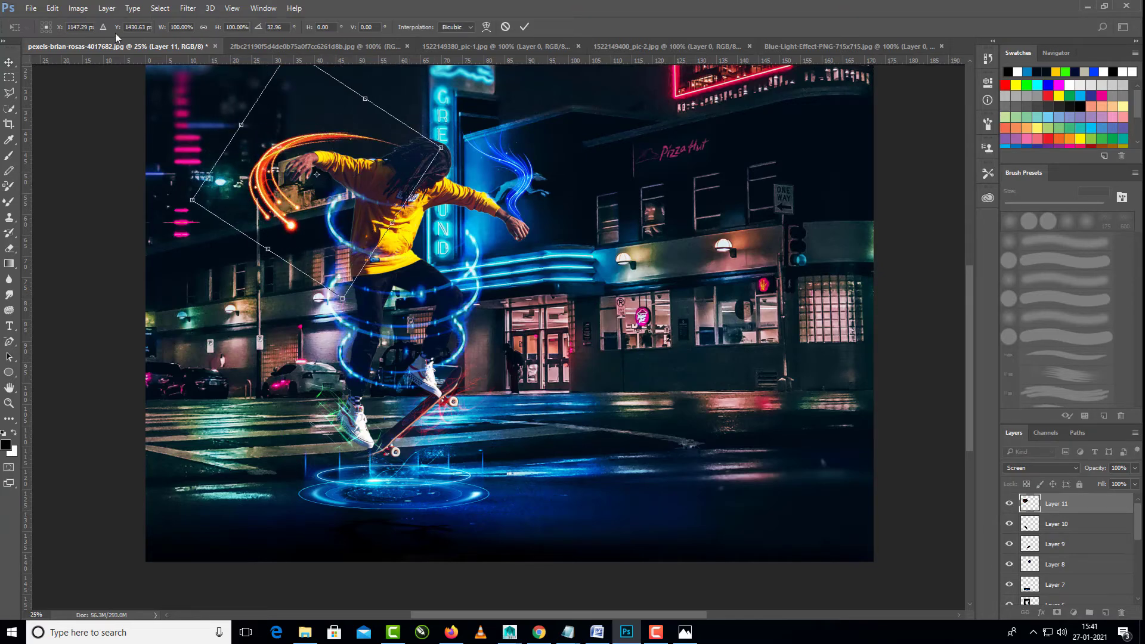
pyautogui.press('v')
pyautogui.press('Return')
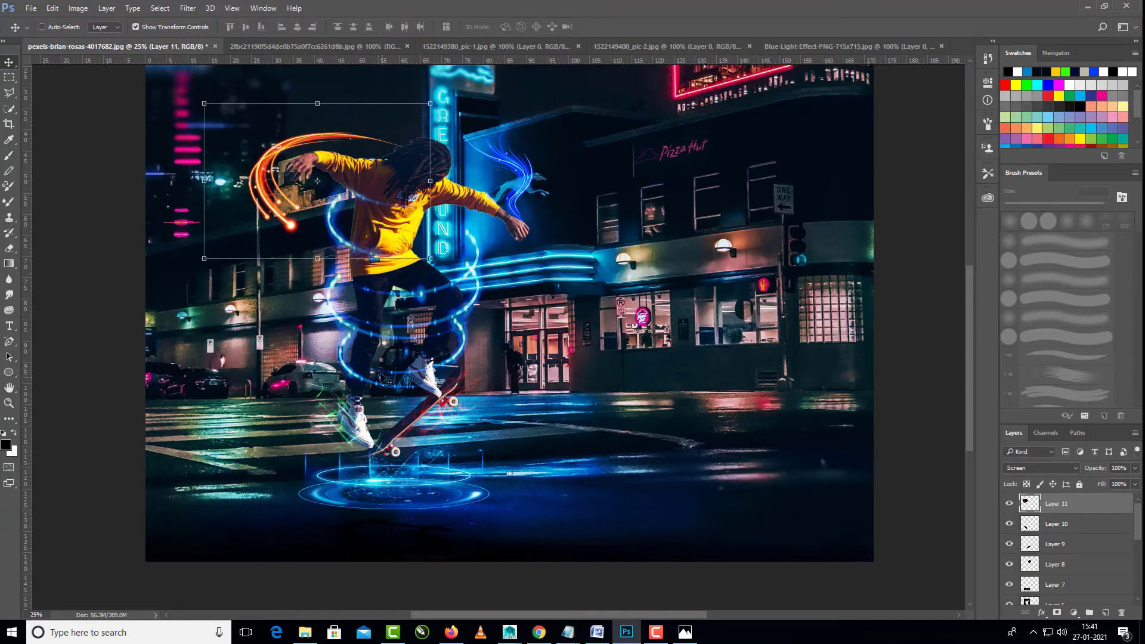
pyautogui.click(135, 27)
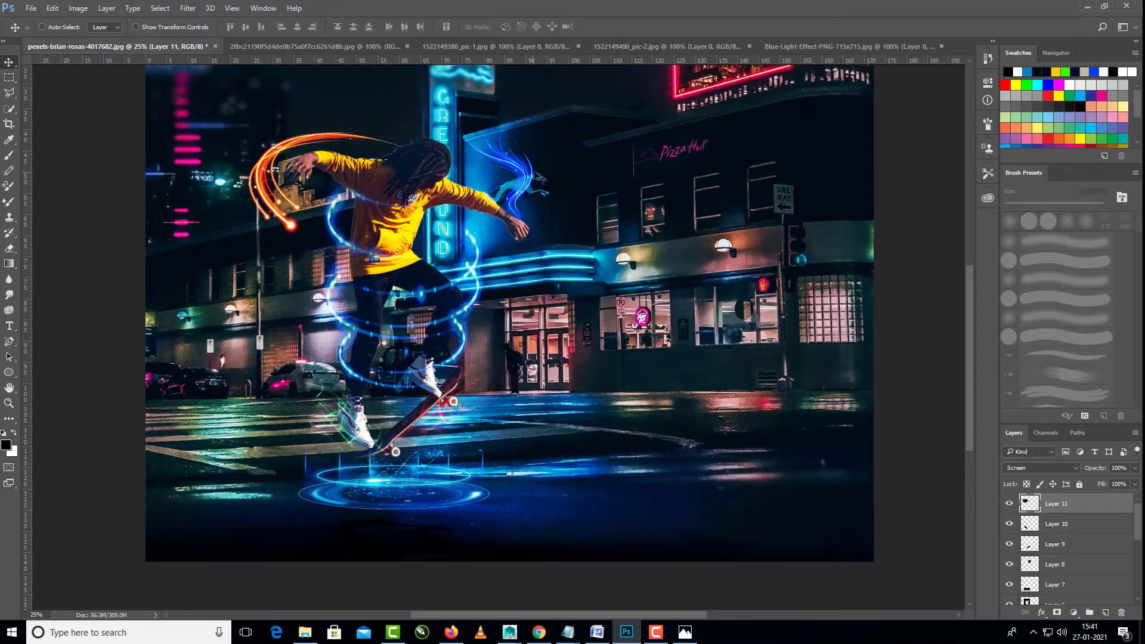
# Step: Find the blue light strokes' layer and move the strokes from the greyhound sign onto the skateboarder's front leg
pyautogui.scroll(-3, 1139, 552)
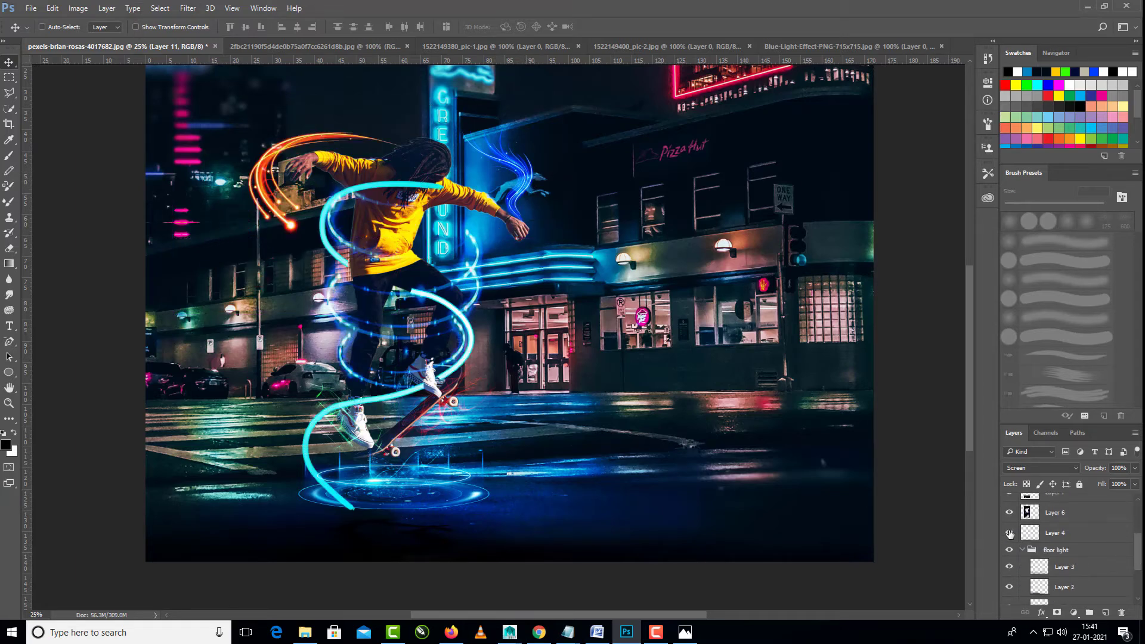
pyautogui.scroll(1, 1029, 524)
pyautogui.click(1019, 517)
pyautogui.click(1010, 538)
pyautogui.click(1010, 538)
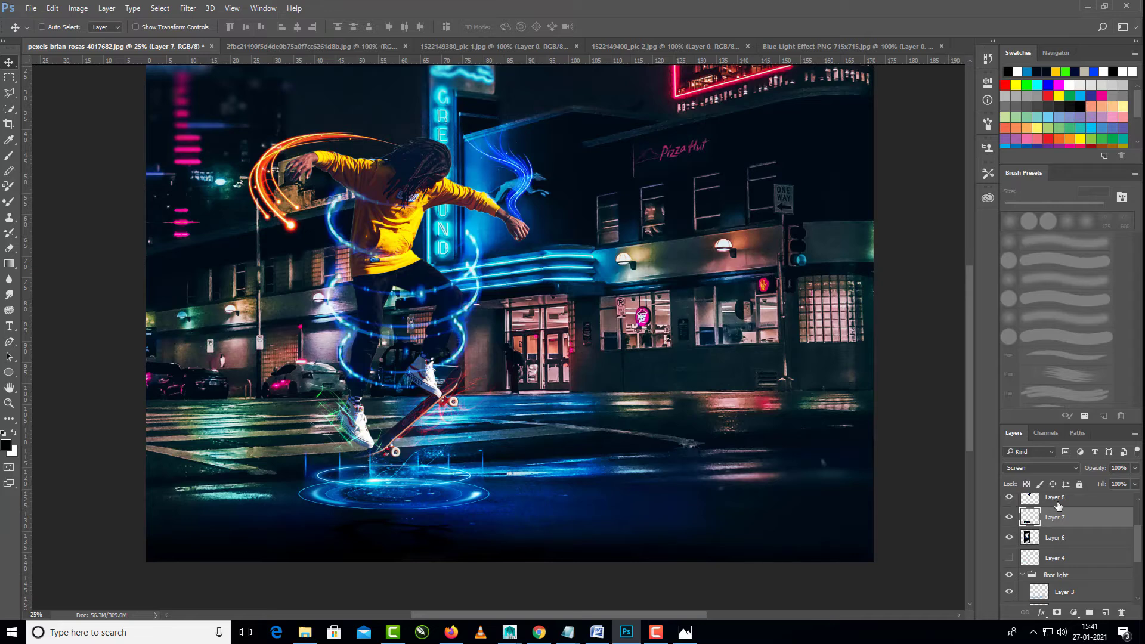
pyautogui.click(1054, 498)
pyautogui.moveTo(508, 196)
pyautogui.mouseDown()
pyautogui.moveTo(353, 398)
pyautogui.moveTo(349, 388)
pyautogui.moveTo(468, 298)
pyautogui.moveTo(461, 305)
pyautogui.mouseUp()
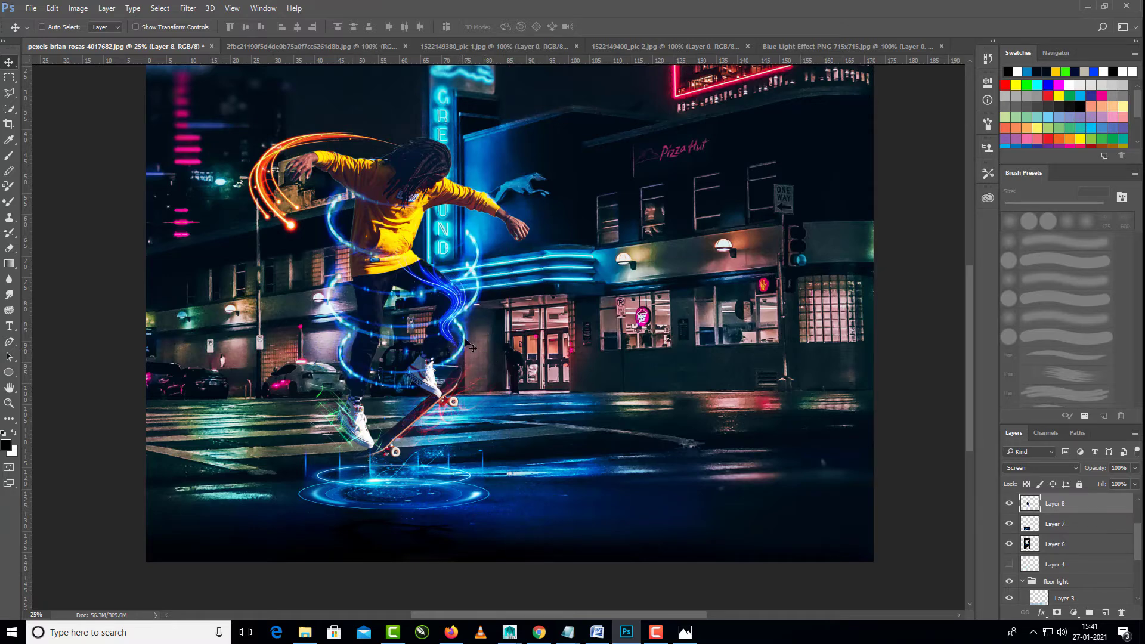
# Step: Duplicate the blue light strokes and move the copy onto the skateboarder's rear lower leg
pyautogui.moveTo(1035, 501); pyautogui.dragTo(1105, 612)
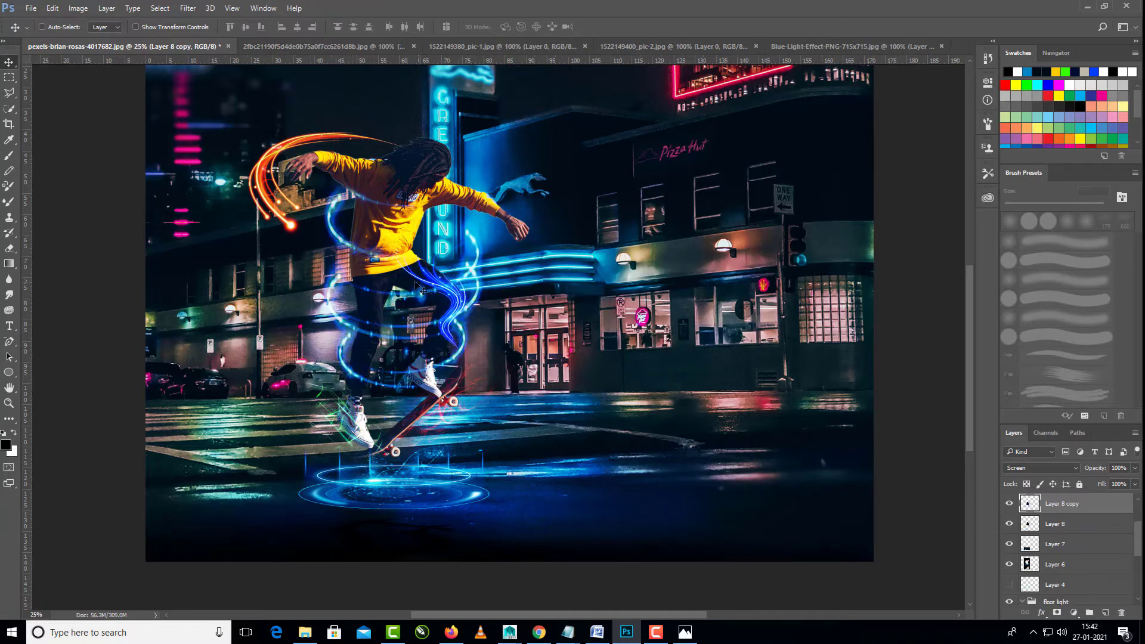
pyautogui.moveTo(457, 298); pyautogui.dragTo(374, 324)
pyautogui.click(141, 28)
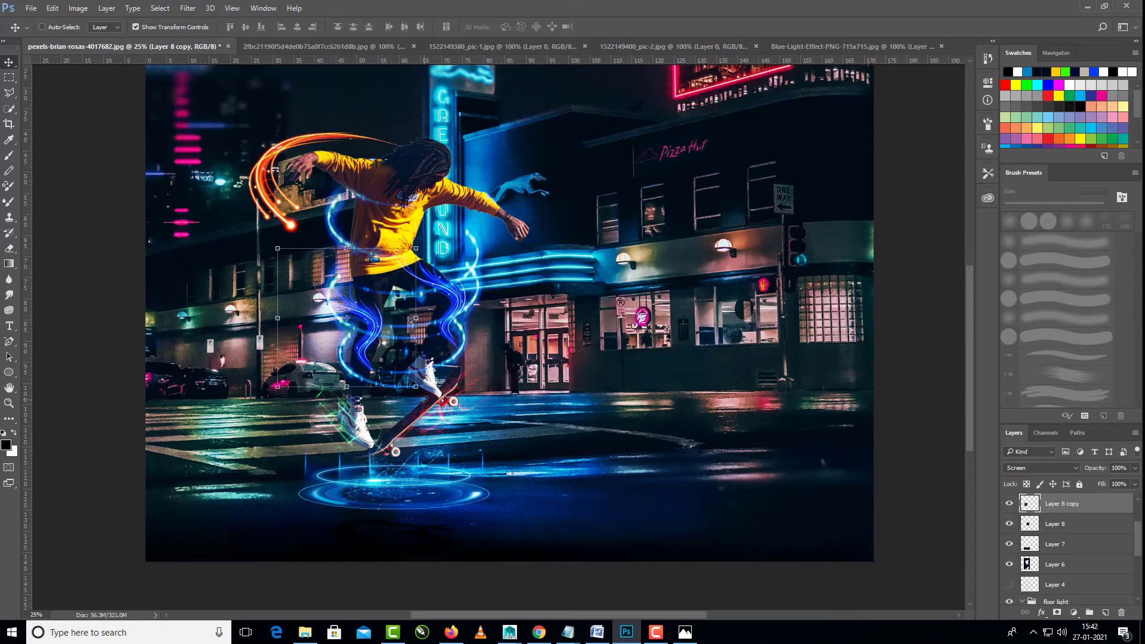
pyautogui.moveTo(425, 399); pyautogui.dragTo(352, 420)
pyautogui.moveTo(369, 340)
pyautogui.mouseDown()
pyautogui.moveTo(366, 404)
pyautogui.moveTo(383, 387)
pyautogui.moveTo(374, 402)
pyautogui.mouseUp()
# Step: Rotate the copied blue strokes about 13°, place them around the rear ankle and fine-tune their angle
pyautogui.moveTo(460, 383); pyautogui.dragTo(448, 332)
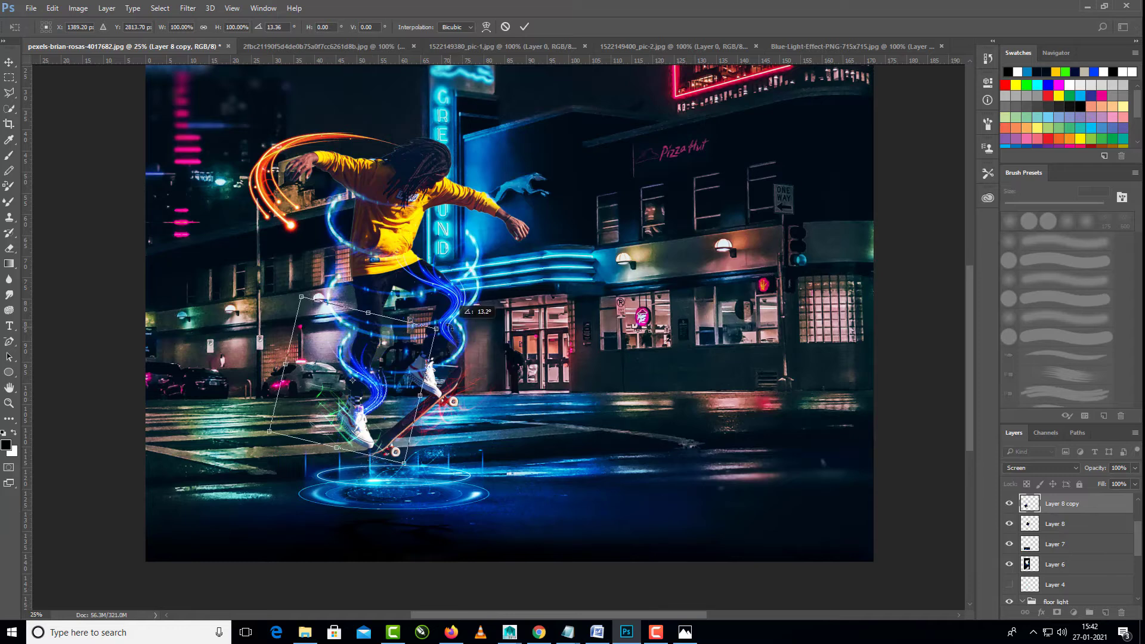
pyautogui.moveTo(378, 395); pyautogui.dragTo(372, 409)
pyautogui.press('Return')
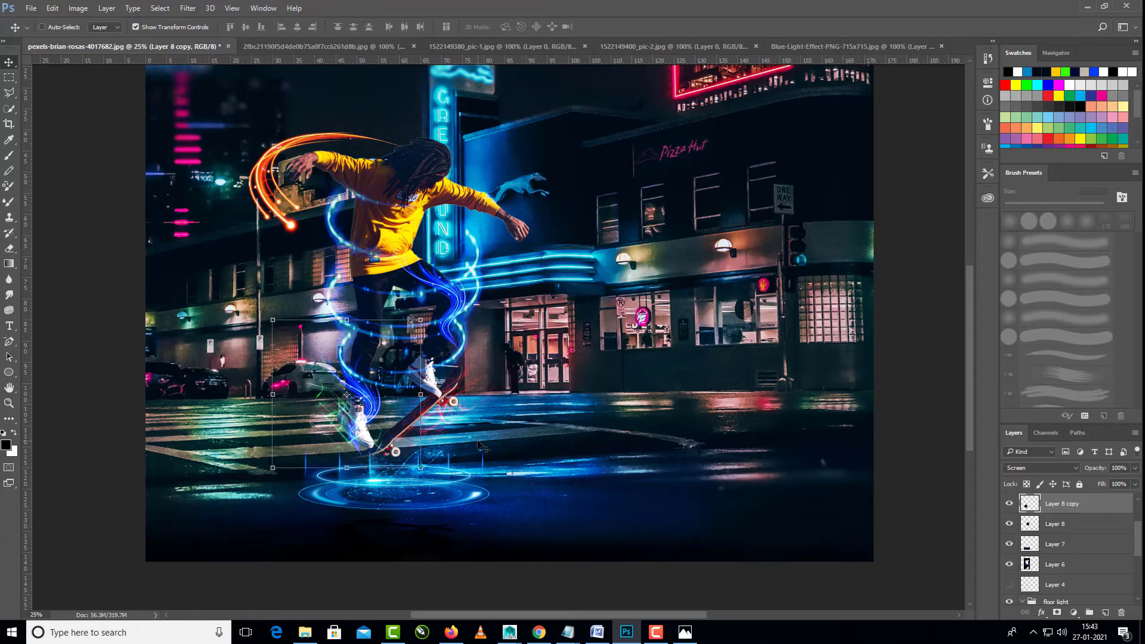
pyautogui.moveTo(267, 309); pyautogui.dragTo(256, 320)
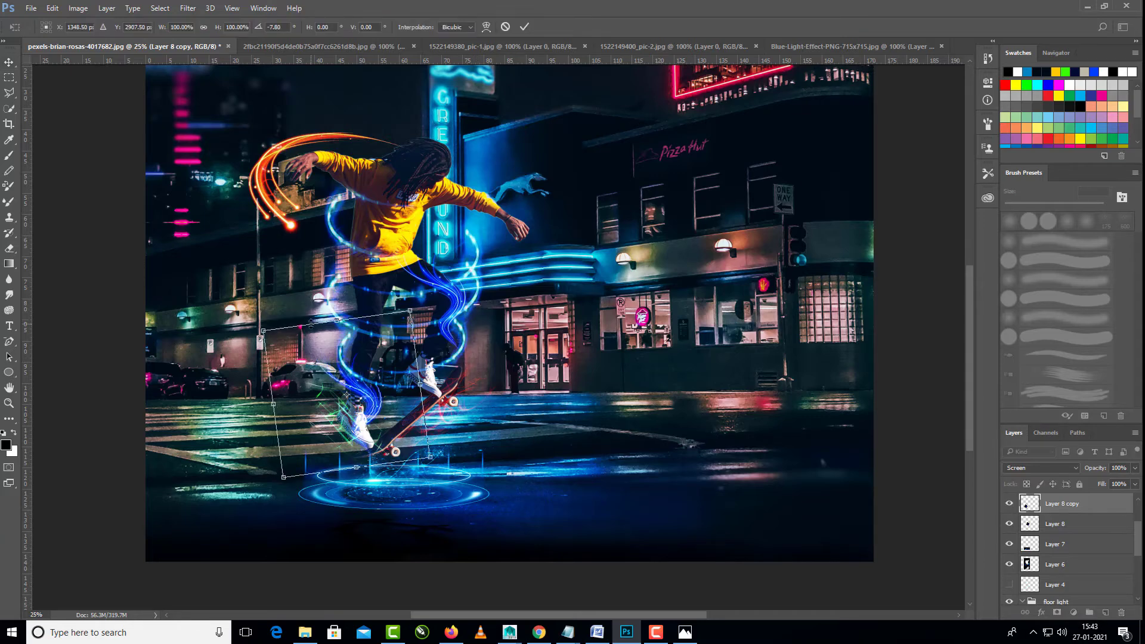
pyautogui.press('Escape')
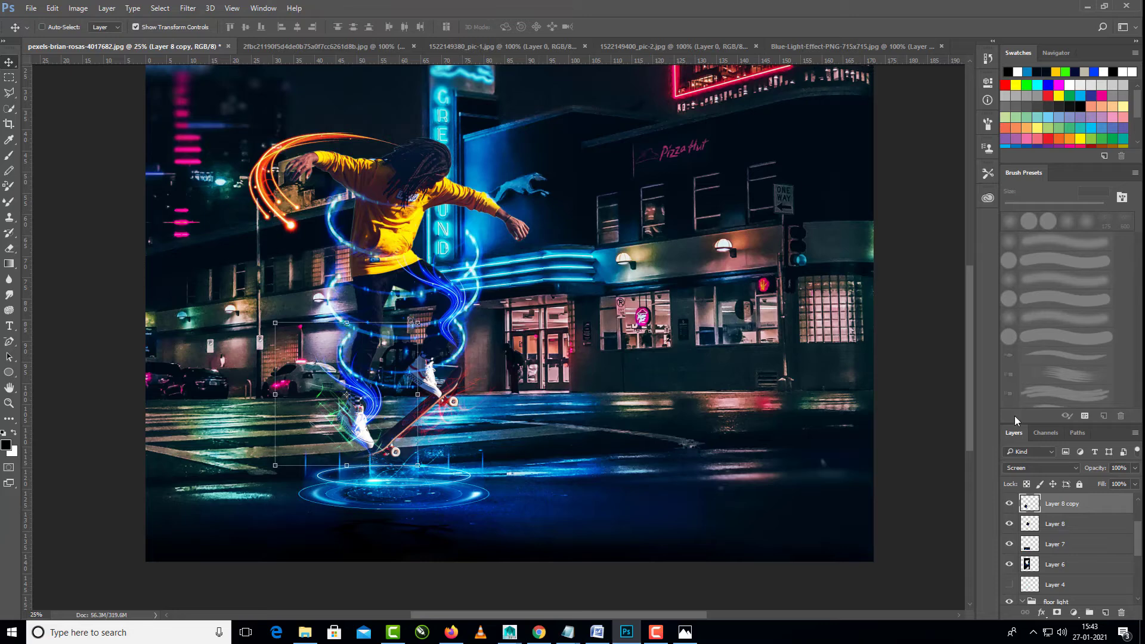
# Step: Duplicate the orange swirl and move the copy over to the skateboarder's front arm
pyautogui.scroll(3, 1102, 513)
pyautogui.moveTo(1091, 506); pyautogui.dragTo(1106, 612)
pyautogui.moveTo(326, 158)
pyautogui.mouseDown()
pyautogui.moveTo(395, 160)
pyautogui.moveTo(529, 193)
pyautogui.mouseUp()
pyautogui.rightClick(458, 227)
pyautogui.click(477, 217)
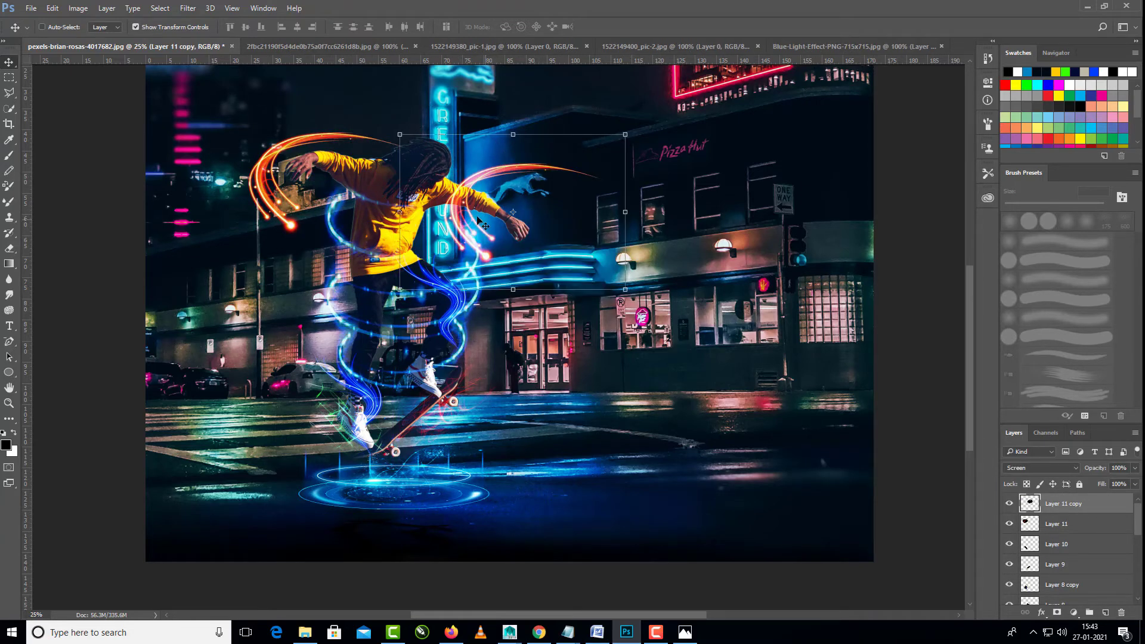
# Step: Mirror the copied orange swirl horizontally and position it around the front hand
pyautogui.moveTo(400, 212); pyautogui.dragTo(802, 212)
pyautogui.moveTo(745, 207)
pyautogui.mouseDown()
pyautogui.moveTo(723, 223)
pyautogui.moveTo(507, 208)
pyautogui.moveTo(462, 239)
pyautogui.moveTo(477, 206)
pyautogui.moveTo(544, 211)
pyautogui.mouseUp()
pyautogui.press('Return')
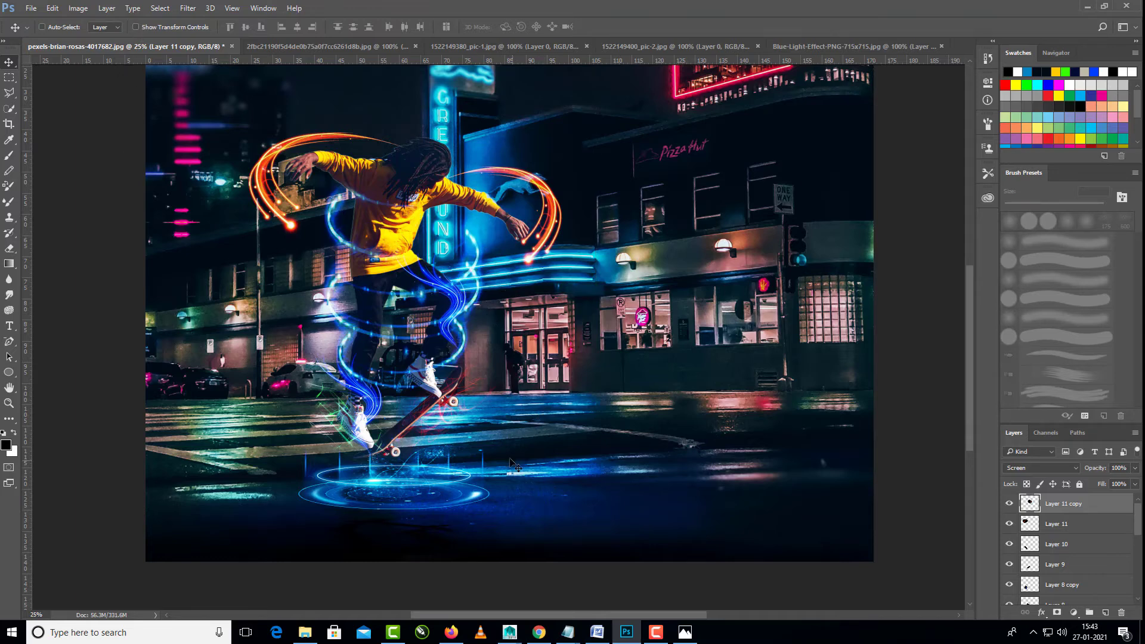
pyautogui.moveTo(262, 193); pyautogui.dragTo(265, 193)
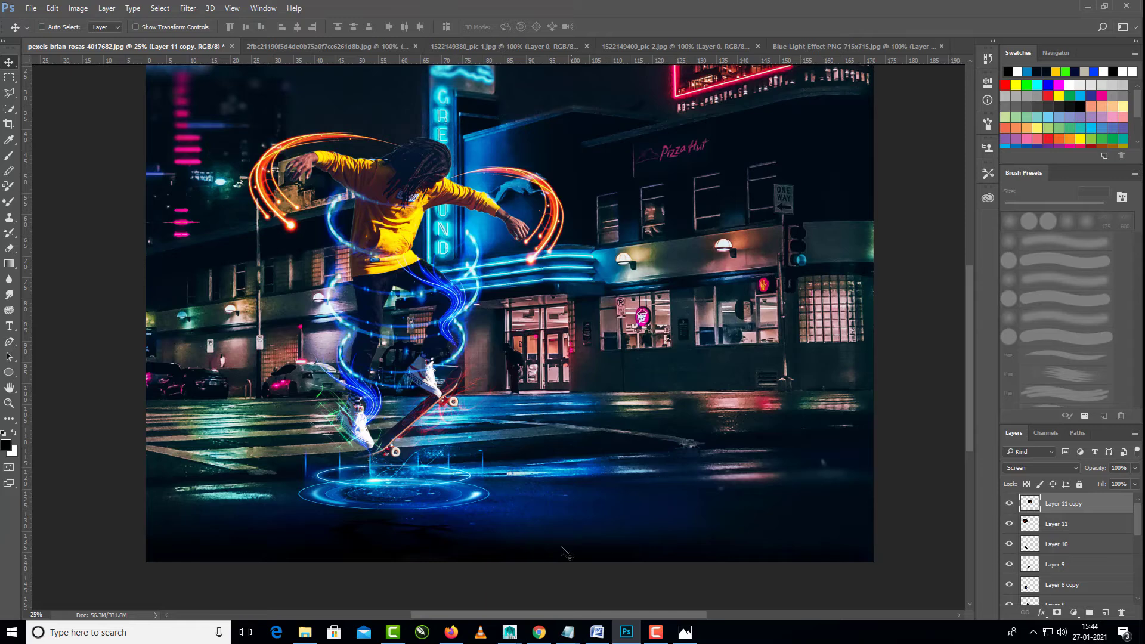
pyautogui.click(454, 588)
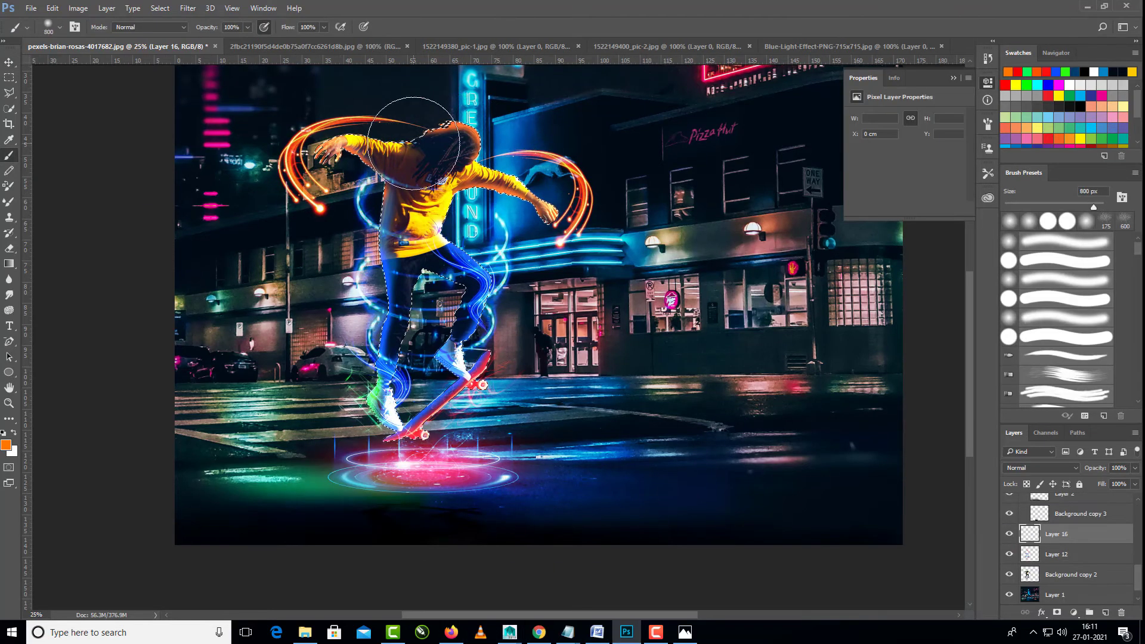
# Step: Reduce the brush to 200 px and paint orange light on the skateboarder's head, shoulders and arms inside the selection
pyautogui.press('[')
pyautogui.press('[')
pyautogui.press('[')
pyautogui.press('[')
pyautogui.press('[')
pyautogui.press('[')
pyautogui.press('[')
pyautogui.moveTo(411, 135); pyautogui.dragTo(358, 133)
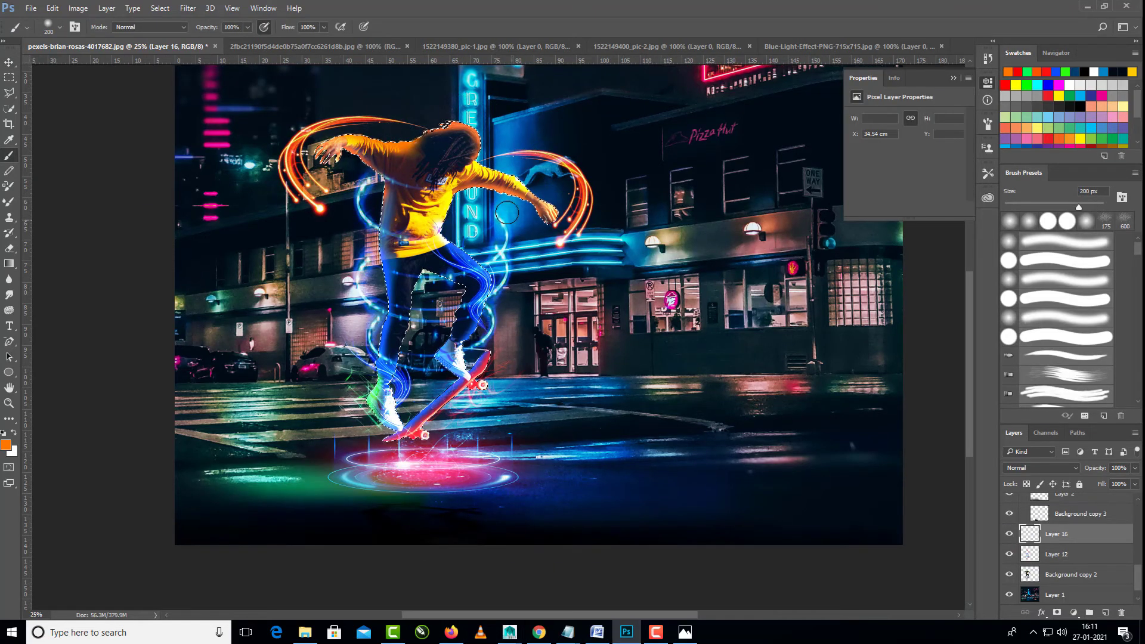
pyautogui.moveTo(507, 212)
pyautogui.mouseDown()
pyautogui.moveTo(461, 199)
pyautogui.moveTo(489, 322)
pyautogui.moveTo(479, 396)
pyautogui.mouseUp()
# Step: Try Screen on the orange paint layer, then set its blend mode to Vivid Light
pyautogui.hotkey('ctrl', '+')
pyautogui.hotkey('ctrl', '+')
pyautogui.click(1041, 467)
pyautogui.click(1029, 312)
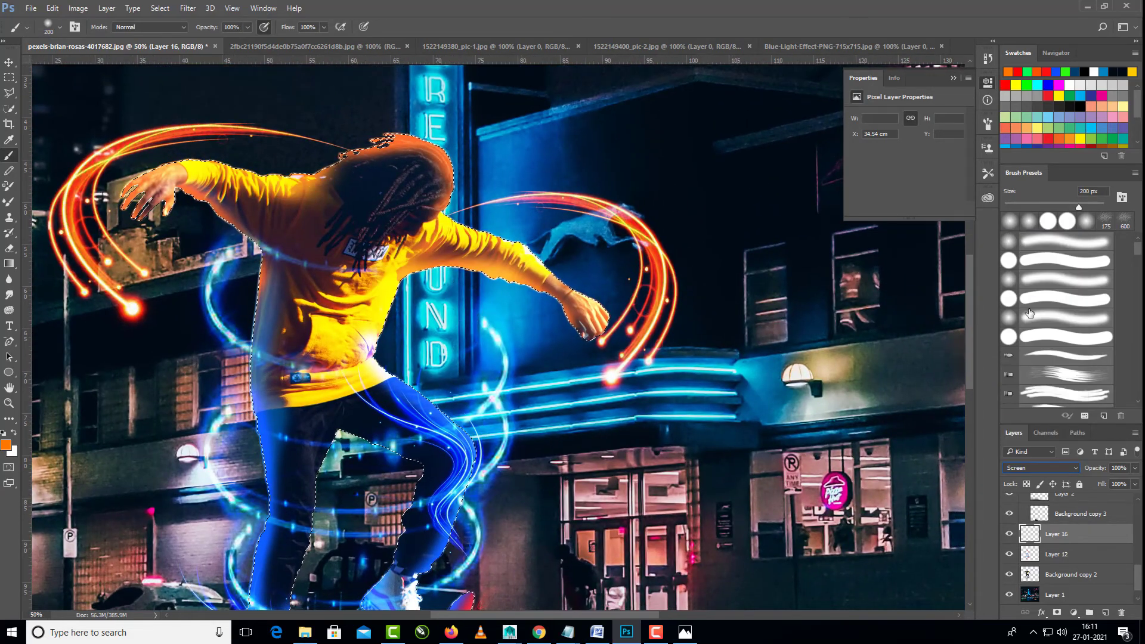
pyautogui.click(1040, 467)
pyautogui.click(1020, 367)
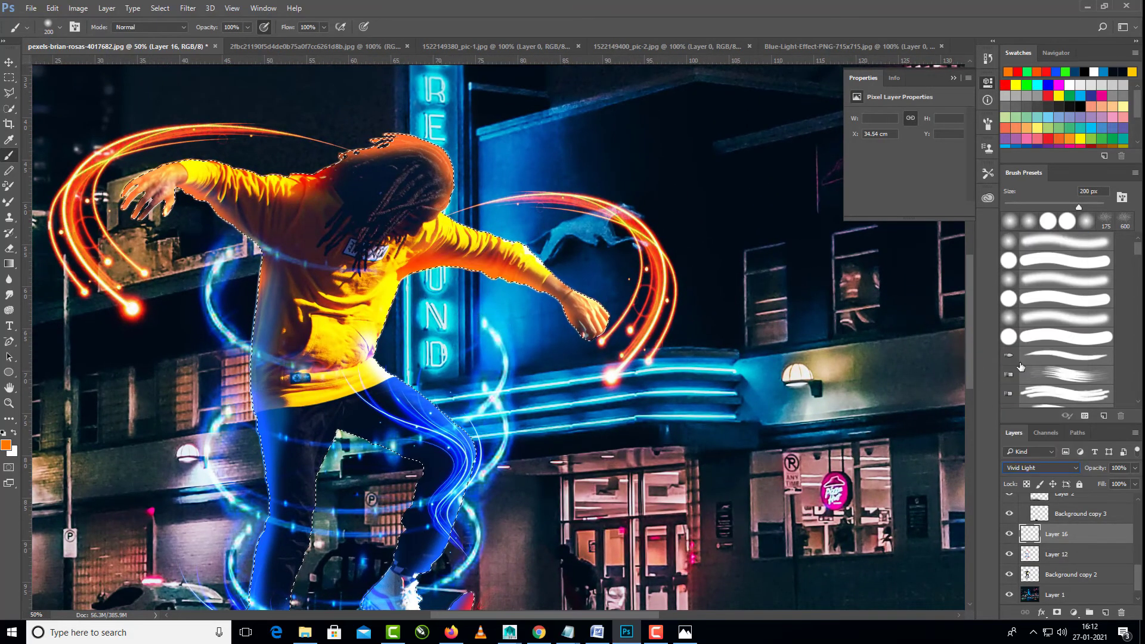
# Step: Paint more orange glow along the back edge of the hoodie and erase the excess over the rear thigh
pyautogui.moveTo(567, 340); pyautogui.dragTo(584, 343)
pyautogui.moveTo(530, 361); pyautogui.dragTo(580, 358)
pyautogui.moveTo(289, 245)
pyautogui.mouseDown()
pyautogui.moveTo(279, 329)
pyautogui.moveTo(286, 348)
pyautogui.moveTo(296, 280)
pyautogui.moveTo(293, 346)
pyautogui.moveTo(299, 260)
pyautogui.moveTo(290, 349)
pyautogui.moveTo(340, 453)
pyautogui.moveTo(356, 242)
pyautogui.mouseUp()
pyautogui.press('e')
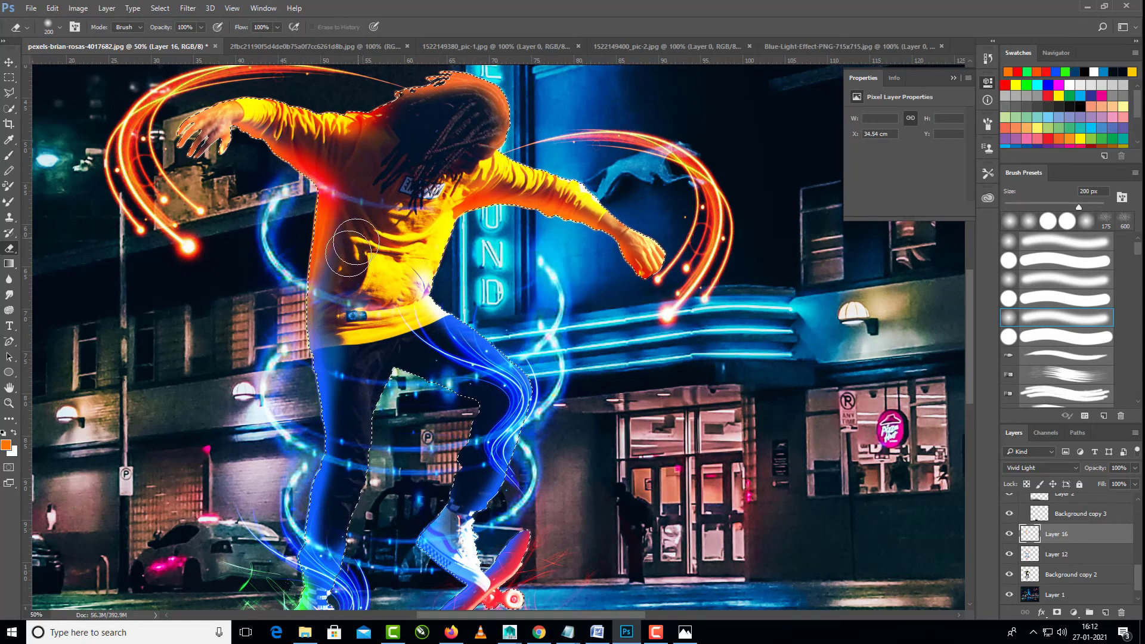
pyautogui.press('b')
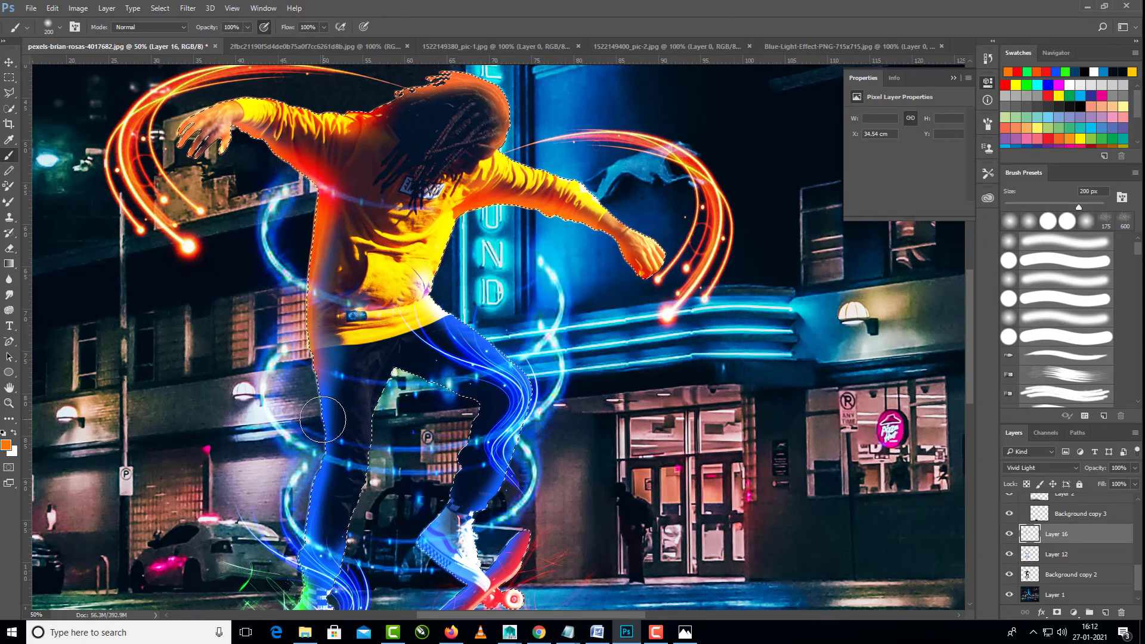
pyautogui.press('e')
pyautogui.moveTo(322, 382)
pyautogui.mouseDown()
pyautogui.moveTo(343, 361)
pyautogui.moveTo(352, 381)
pyautogui.mouseUp()
pyautogui.press('b')
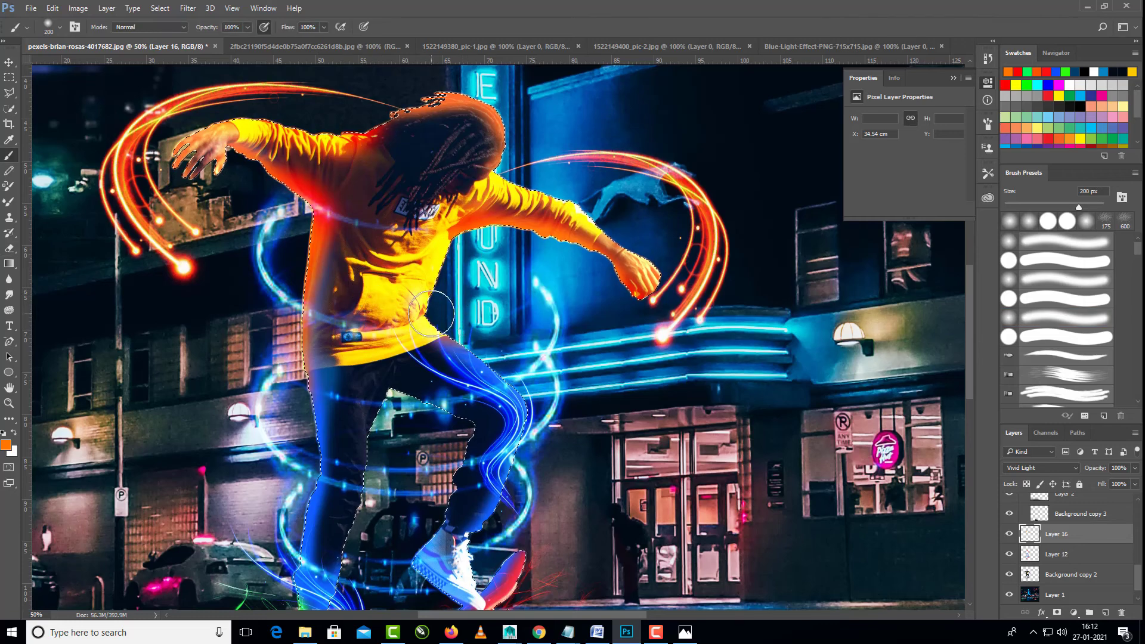
# Step: Paint orange light onto the front thigh and the inner edge of the front leg
pyautogui.moveTo(431, 313); pyautogui.dragTo(476, 347)
pyautogui.moveTo(454, 417)
pyautogui.mouseDown()
pyautogui.moveTo(474, 376)
pyautogui.moveTo(450, 461)
pyautogui.mouseUp()
pyautogui.moveTo(599, 445); pyautogui.dragTo(606, 394)
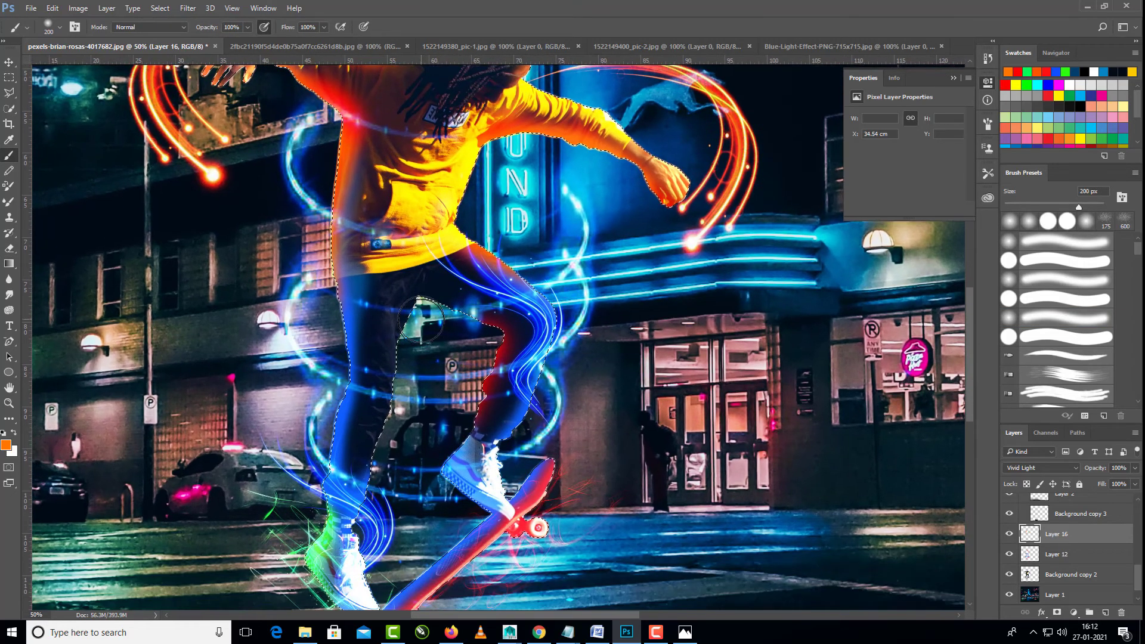
# Step: Change the foreground colour to blue and add a new layer above the orange paint layer
pyautogui.click(6, 444)
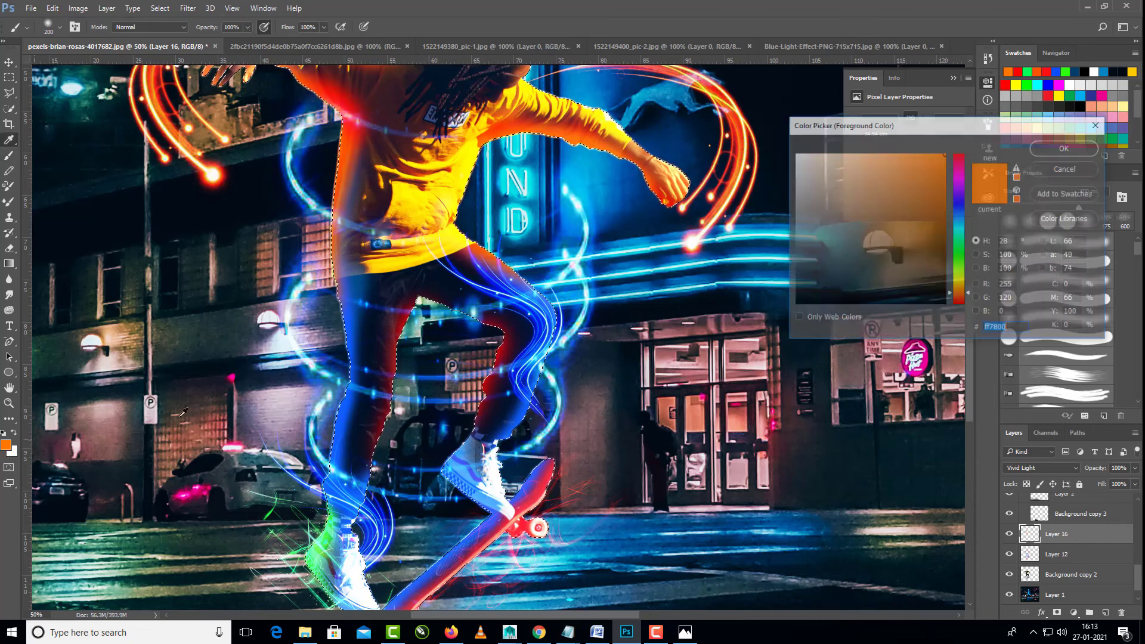
pyautogui.click(959, 210)
pyautogui.click(1065, 147)
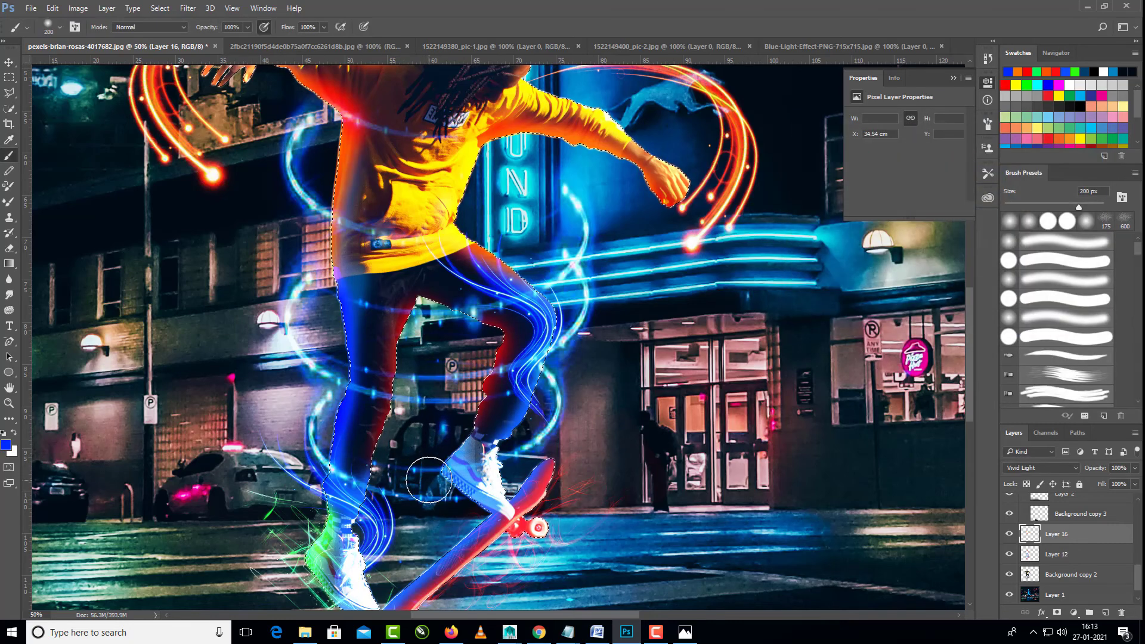
pyautogui.click(1105, 612)
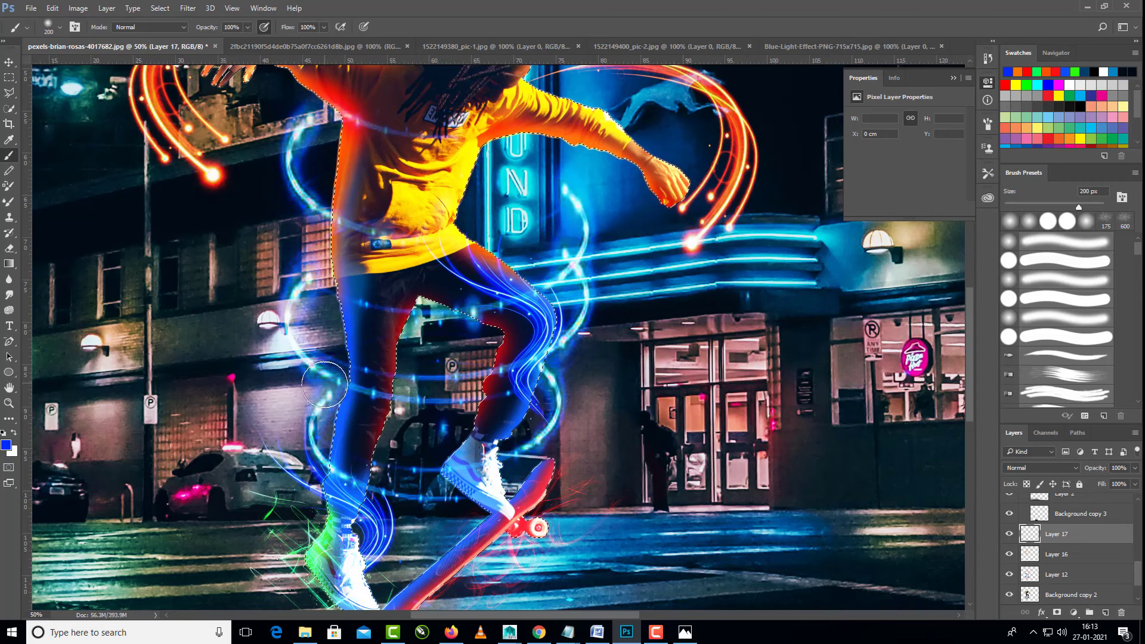
# Step: Paint blue light along the rear leg with a 125 px brush and clear the skateboarder selection
pyautogui.moveTo(419, 469); pyautogui.dragTo(422, 370)
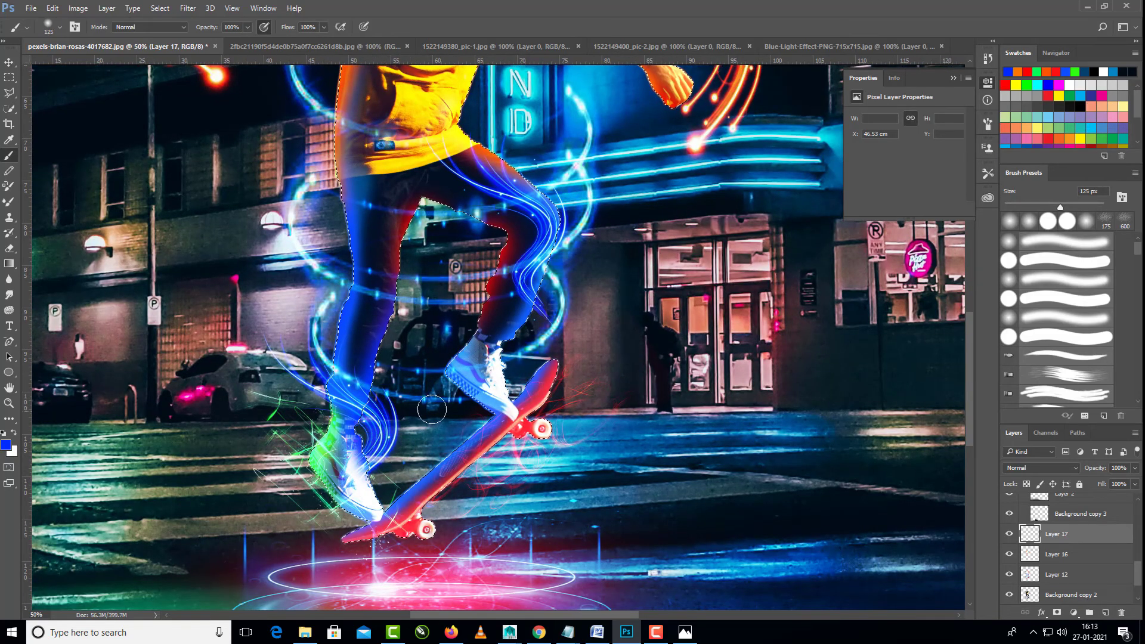
pyautogui.moveTo(431, 409); pyautogui.dragTo(407, 447)
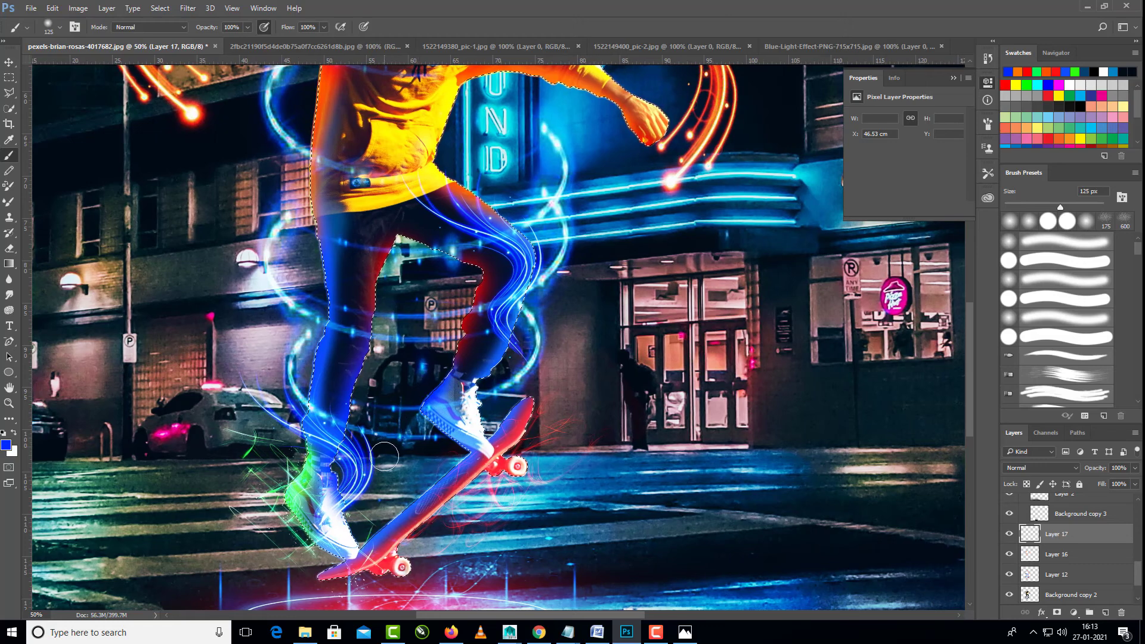
pyautogui.scroll(-2, 385, 456)
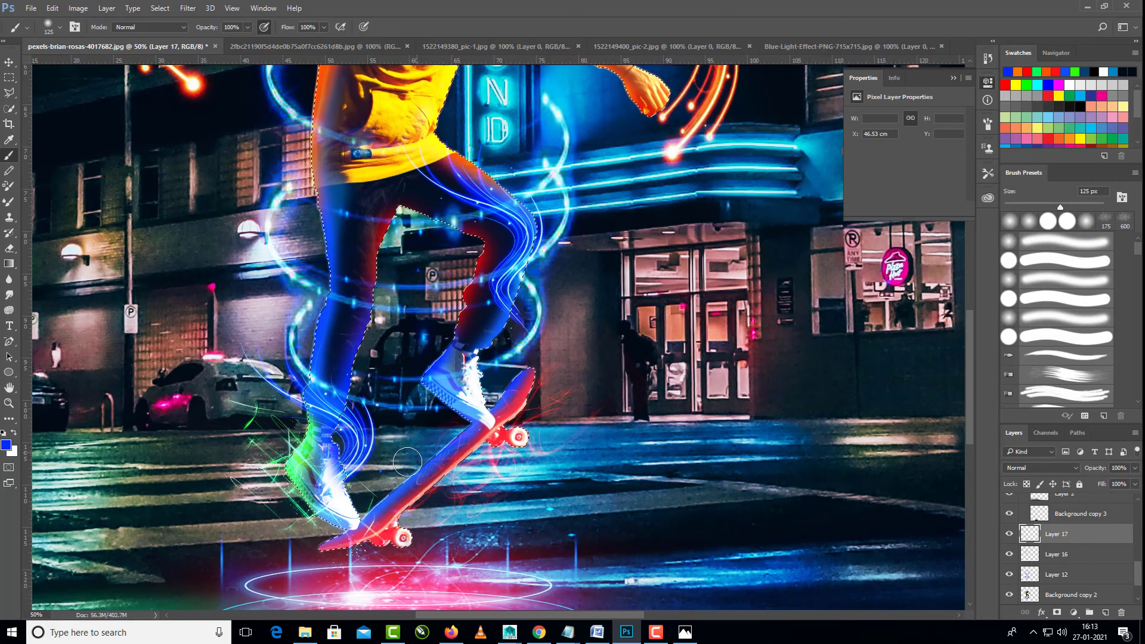
pyautogui.moveTo(607, 272); pyautogui.dragTo(585, 451)
pyautogui.scroll(-8, 586, 450)
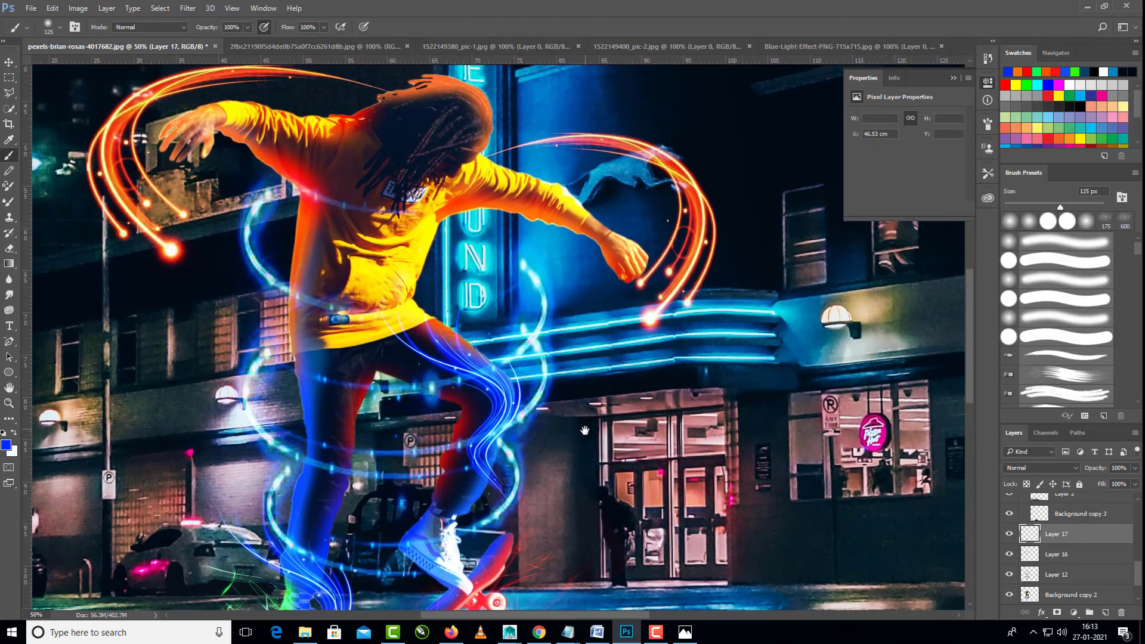
# Step: Clear the skateboarder selection and set the blend mode of Layer 17 to Vivid Light
pyautogui.scroll(-3, 596, 426)
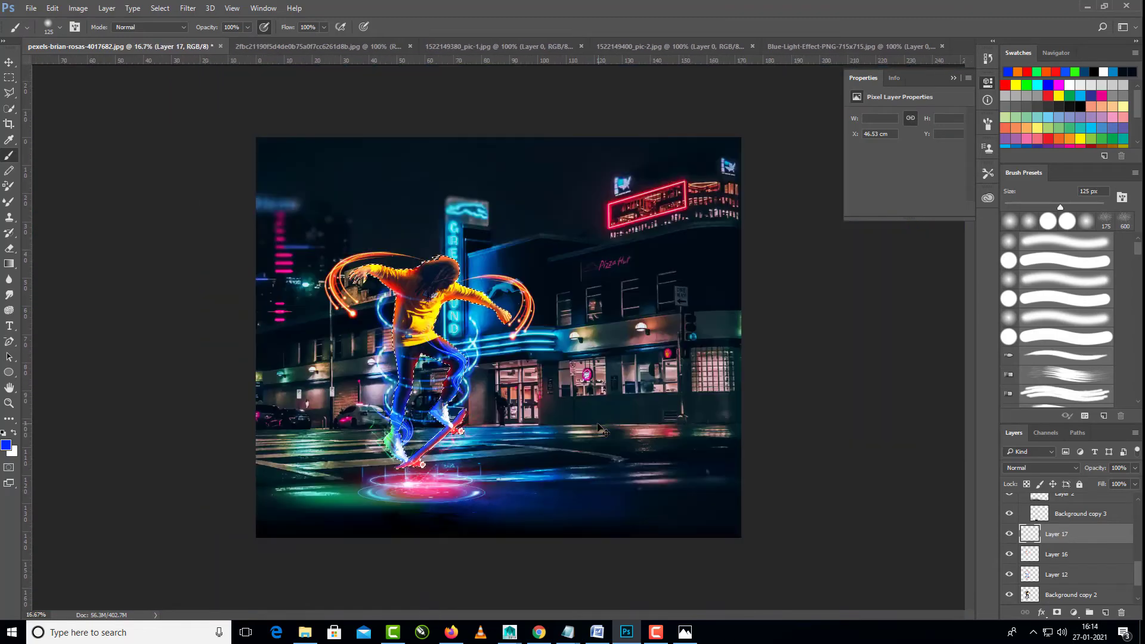
pyautogui.scroll(1, 570, 382)
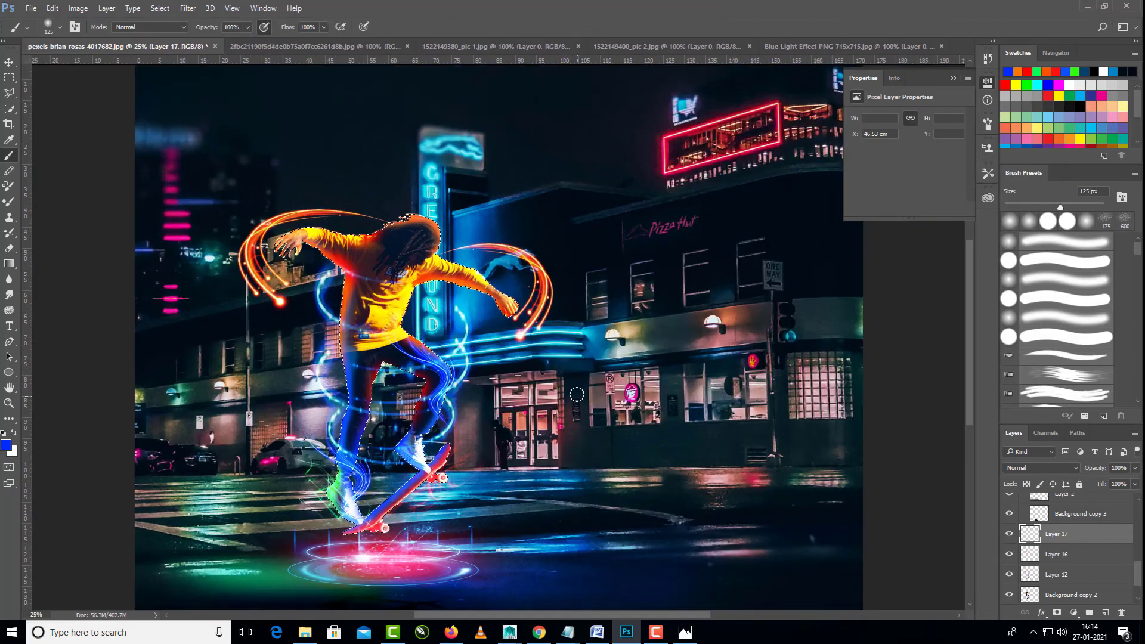
pyautogui.scroll(-1, 1135, 573)
pyautogui.moveTo(1135, 574); pyautogui.dragTo(1132, 544)
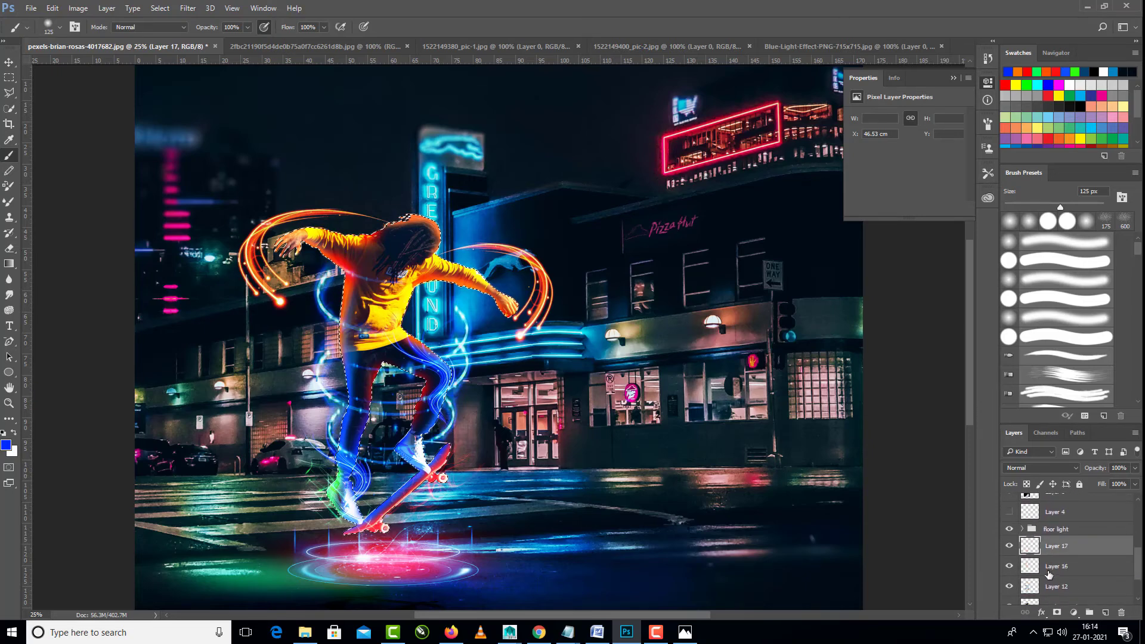
pyautogui.click(1023, 554)
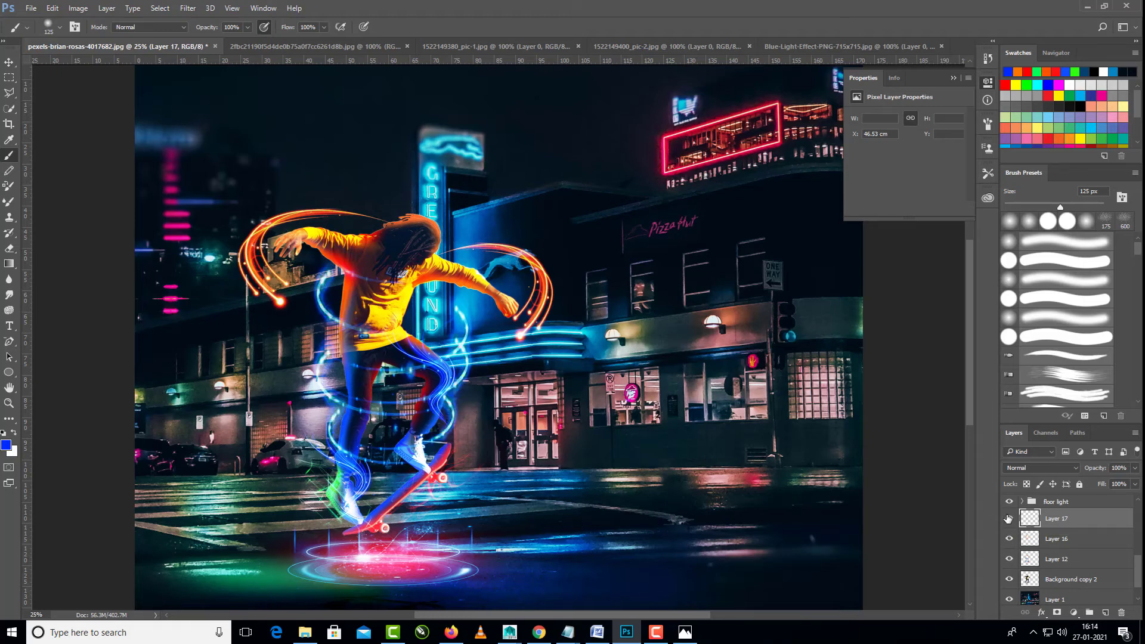
pyautogui.click(1037, 468)
pyautogui.click(1028, 366)
# Step: Set Layer 12 to Vivid Light blending and lower its opacity to 61%
pyautogui.click(1060, 543)
pyautogui.click(1062, 555)
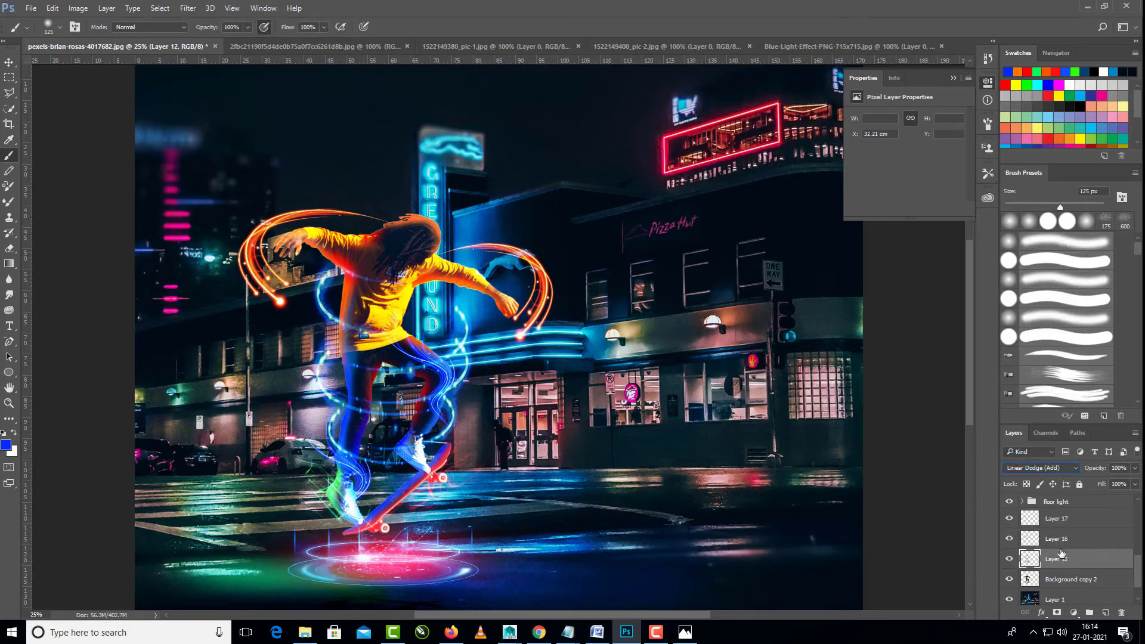
pyautogui.click(1040, 468)
pyautogui.click(1031, 371)
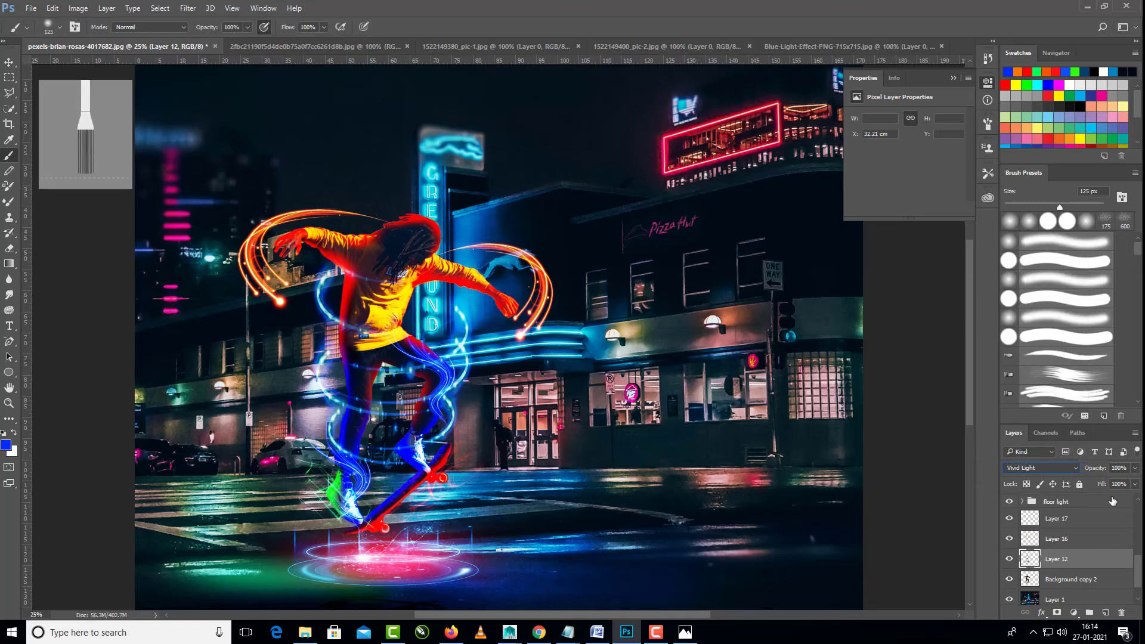
pyautogui.click(1135, 468)
pyautogui.moveTo(1135, 482); pyautogui.dragTo(1114, 483)
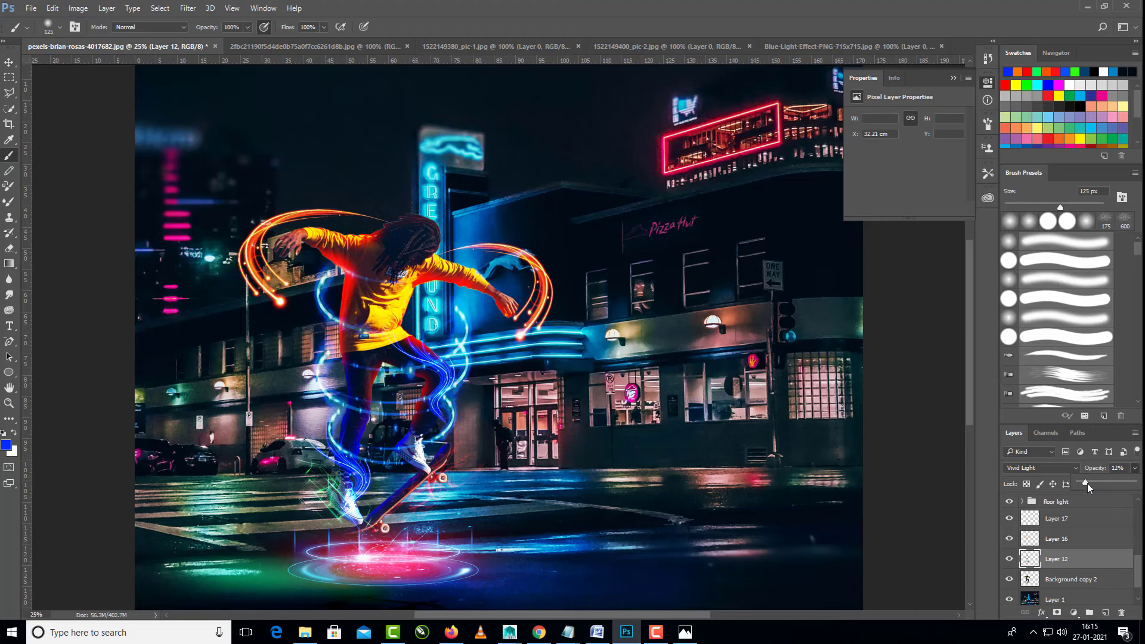
pyautogui.moveTo(1110, 481); pyautogui.dragTo(1122, 482)
# Step: Try Soft Light blending on Layer 12 and settle on Screen
pyautogui.click(1041, 468)
pyautogui.click(1033, 366)
pyautogui.click(1041, 468)
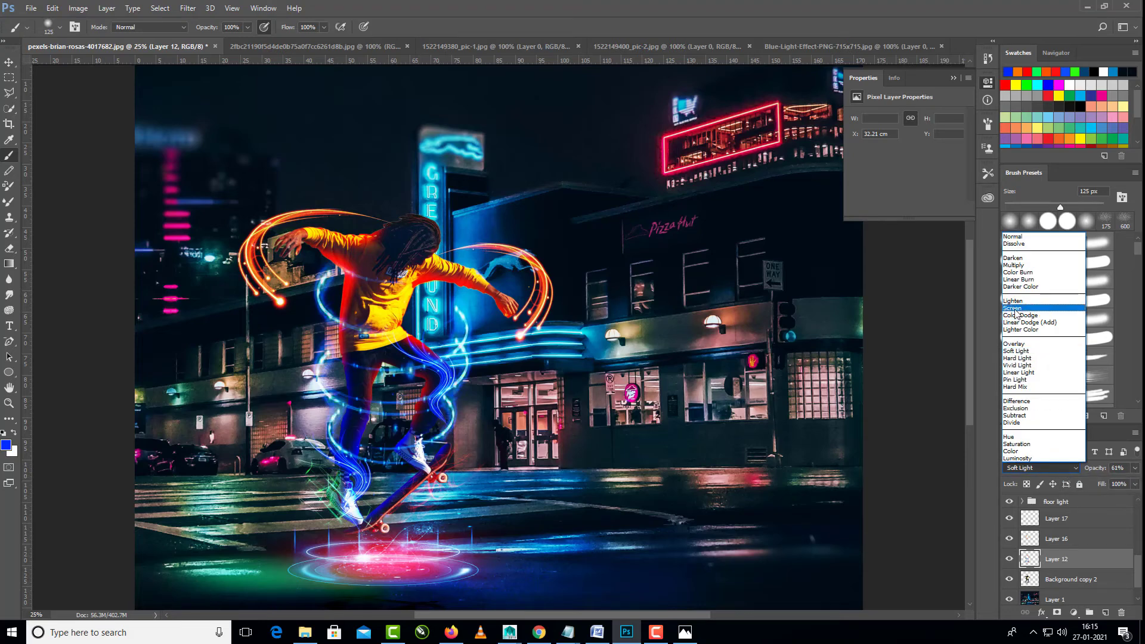
pyautogui.click(1044, 345)
# Step: Try Screen blending on Layer 16 and settle on Vivid Light
pyautogui.click(1074, 539)
pyautogui.click(1041, 468)
pyautogui.click(1021, 311)
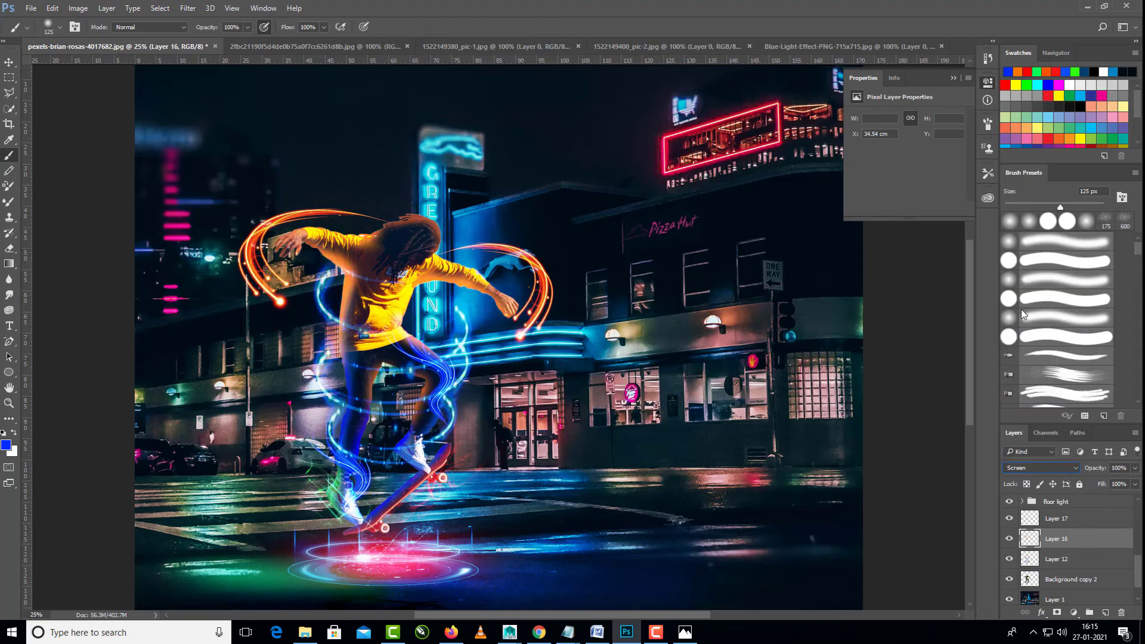
pyautogui.click(1058, 468)
pyautogui.click(1020, 365)
# Step: Change the blend mode of Layer 17 to Screen
pyautogui.click(1064, 519)
pyautogui.click(1057, 469)
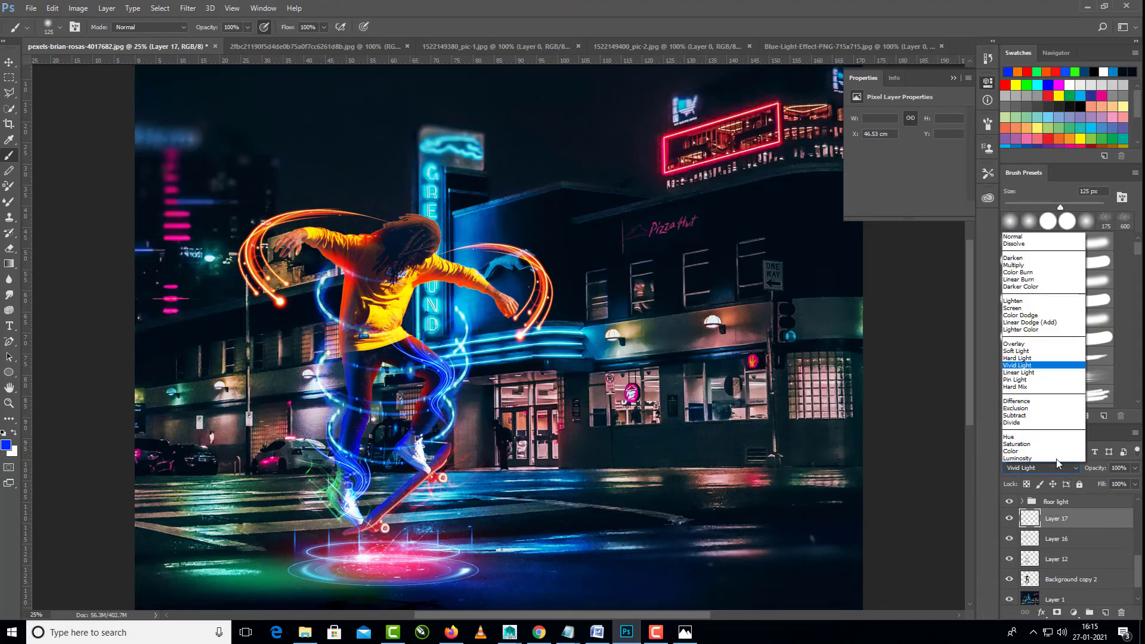
pyautogui.click(1021, 308)
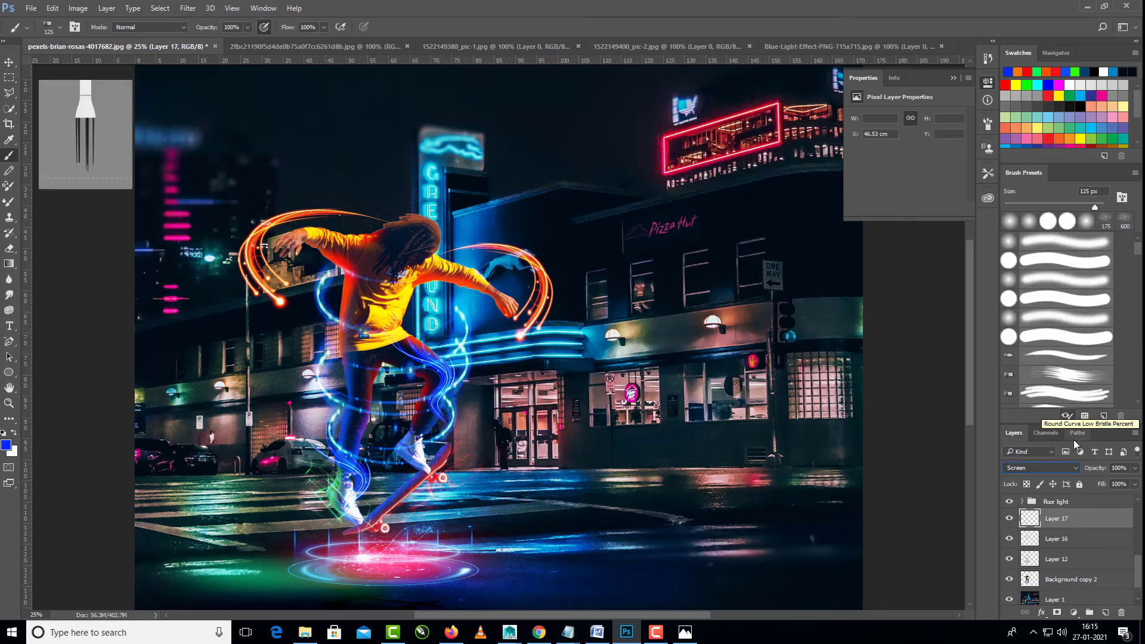
# Step: Lower the opacity of Layer 16 to 60%
pyautogui.click(1056, 539)
pyautogui.moveTo(1135, 468); pyautogui.dragTo(1110, 484)
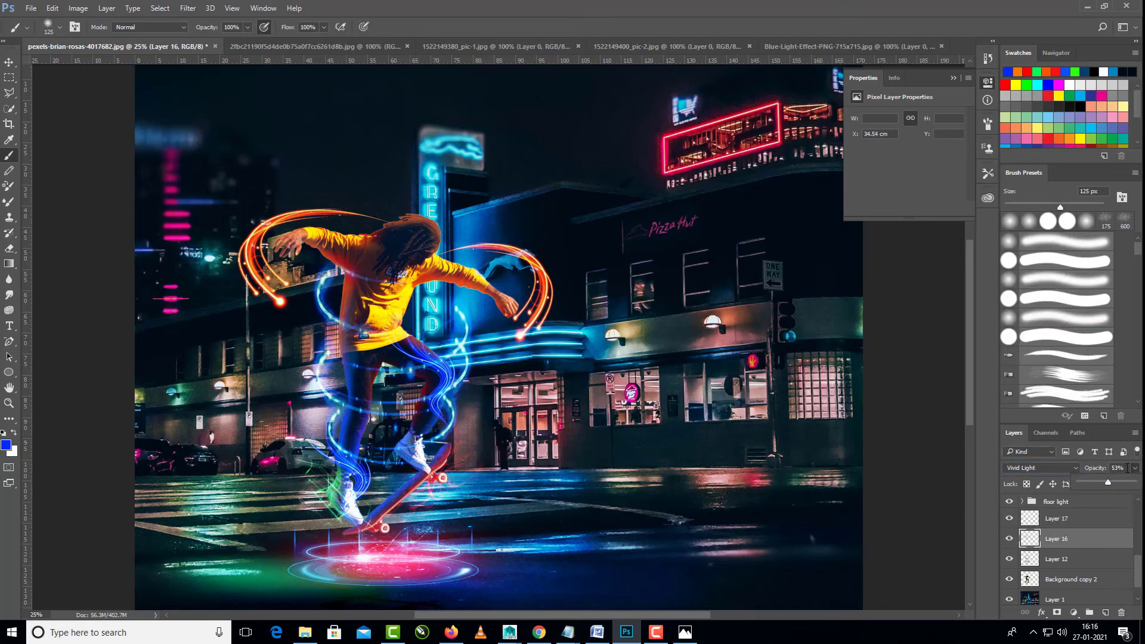
pyautogui.click(1127, 467)
pyautogui.write('60')
# Step: Switch to the Eraser tool and select Layer 12
pyautogui.write('e')
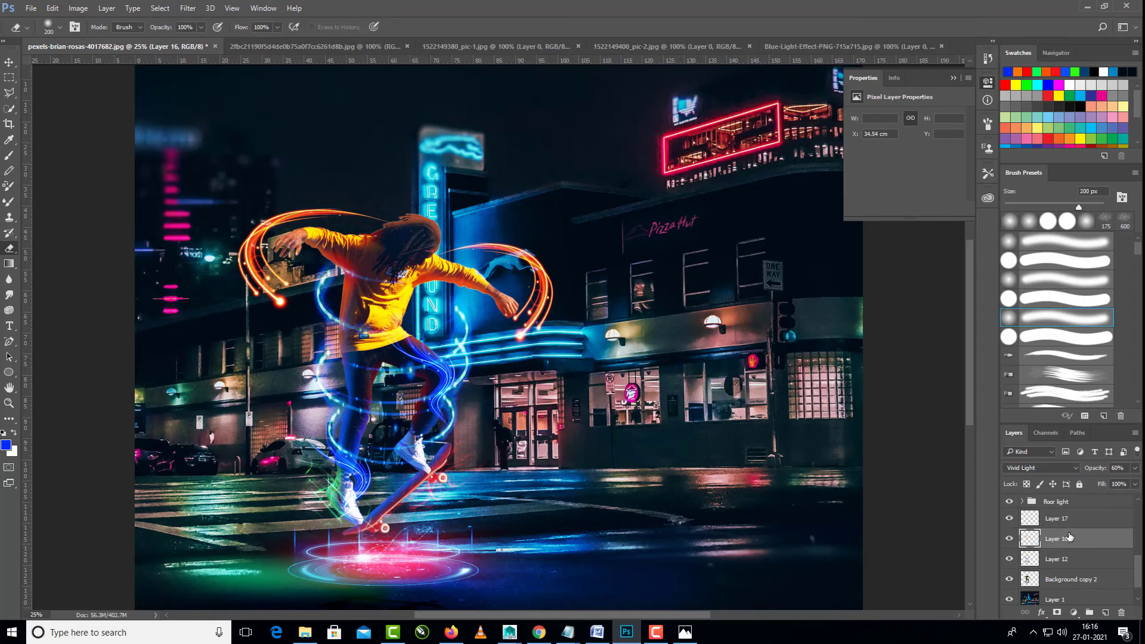
pyautogui.click(1067, 523)
pyautogui.click(1059, 559)
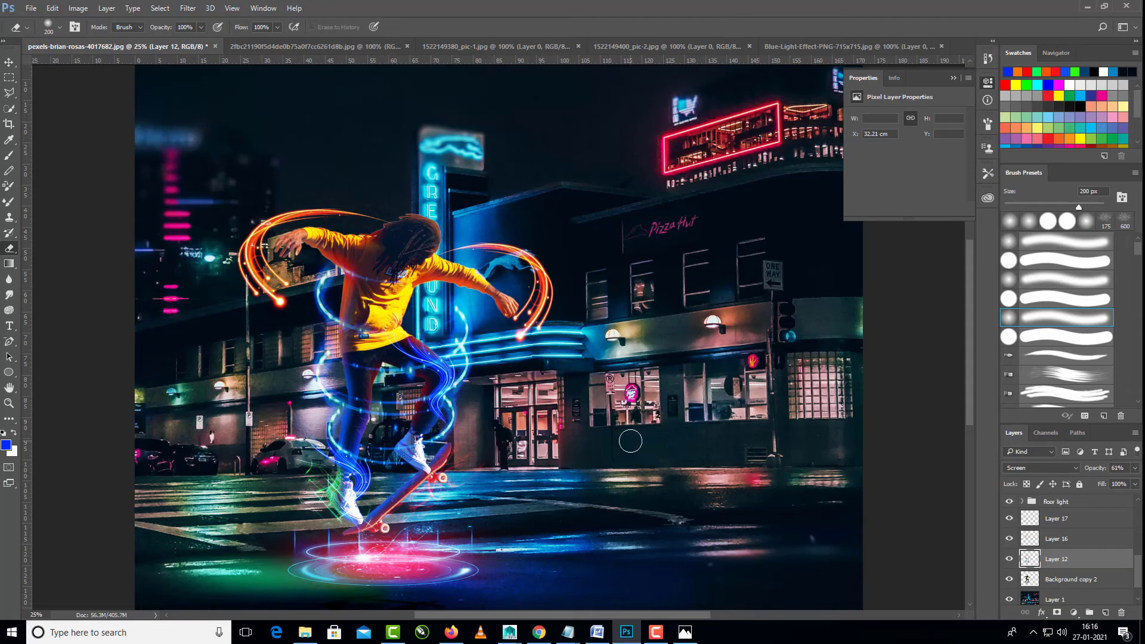
# Step: Group the light-effect layers from Layer 6 up to Layer 11 copy and name the group effects
pyautogui.moveTo(1139, 572); pyautogui.dragTo(1138, 501)
pyautogui.click(1088, 566)
pyautogui.click(1073, 583)
pyautogui.click(1007, 584)
pyautogui.click(1007, 584)
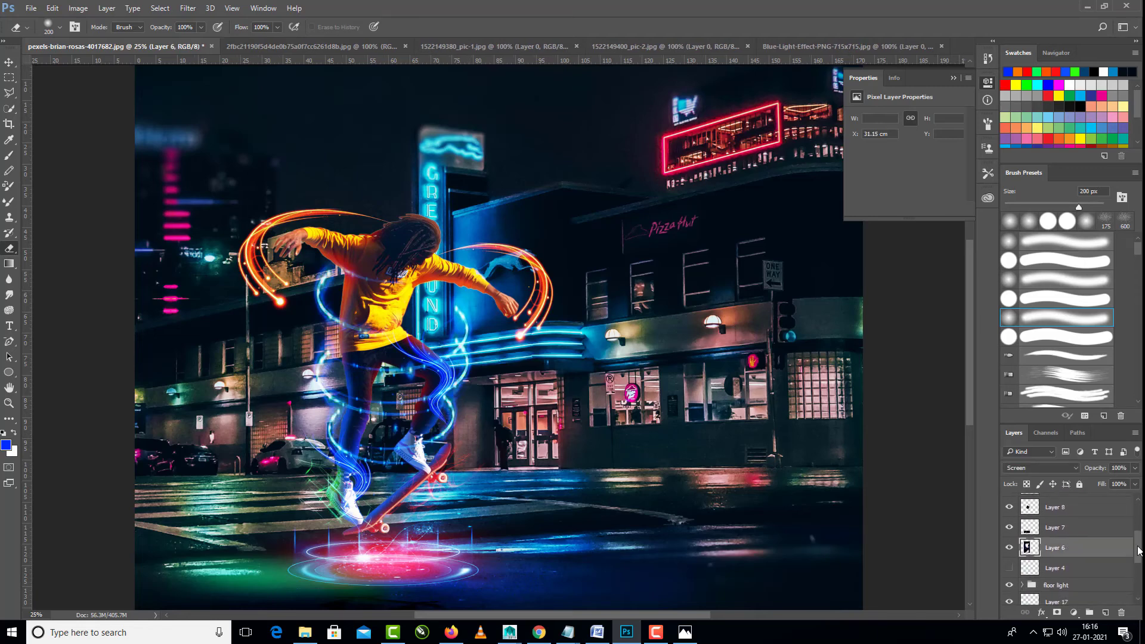
pyautogui.click(1062, 502)
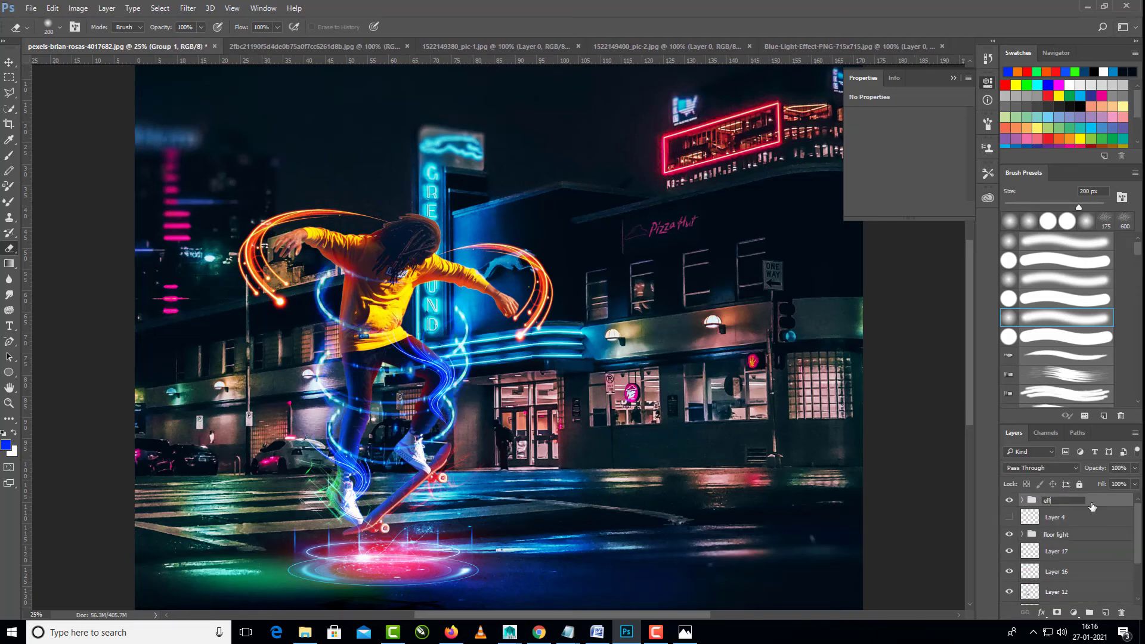
# Step: Toggle the visibility of Layer 17, Layer 16, Layer 12 and Background copy 2 to examine what each contributes
pyautogui.click(1022, 535)
pyautogui.click(1023, 535)
pyautogui.scroll(-2, 1075, 544)
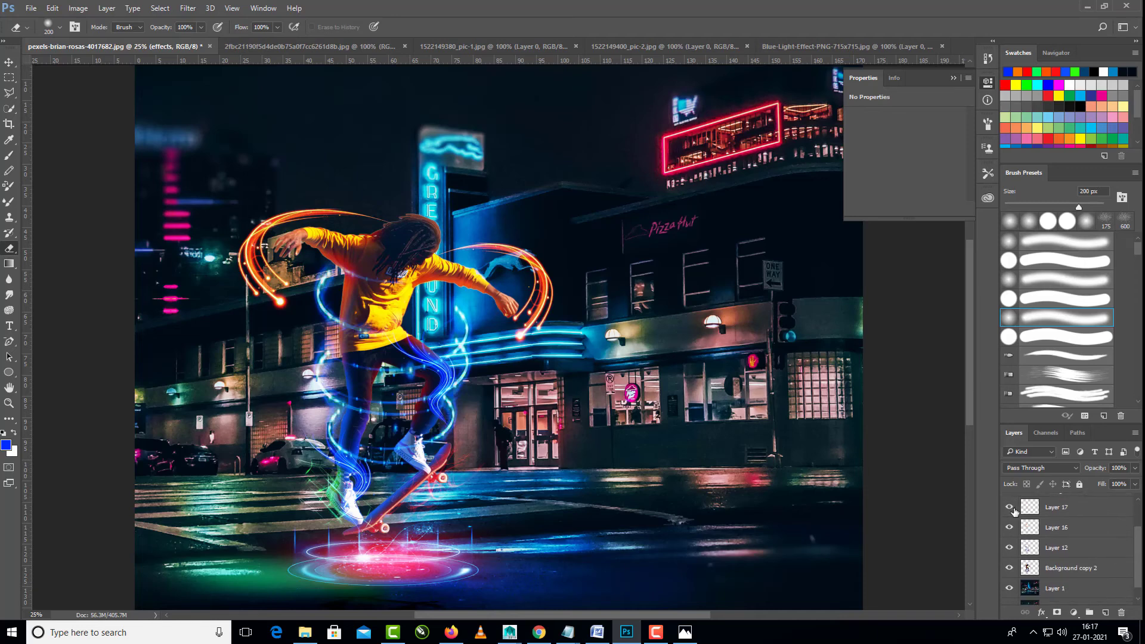
pyautogui.click(1008, 509)
pyautogui.click(1008, 510)
pyautogui.click(1009, 528)
pyautogui.click(1010, 527)
pyautogui.click(1009, 548)
pyautogui.click(1009, 547)
pyautogui.click(1009, 567)
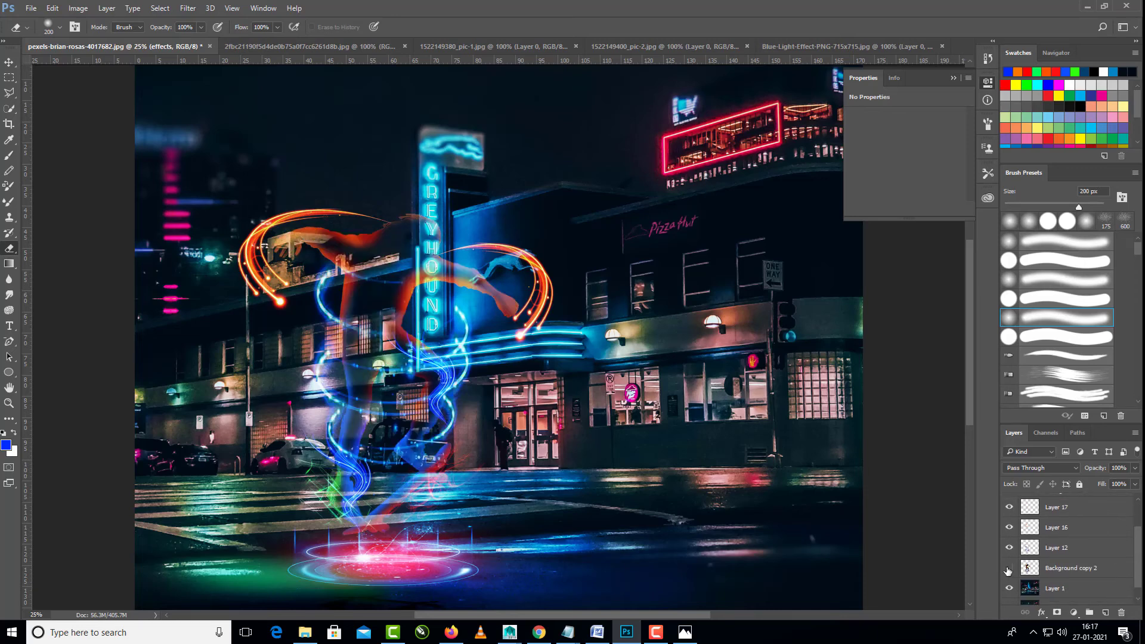
pyautogui.click(1009, 567)
pyautogui.click(1009, 568)
pyautogui.click(1010, 568)
# Step: Add a Color Balance adjustment clipped to the effects group with midtones Cyan-Red -32, Magenta-Green -8 and Yellow-Blue -6
pyautogui.moveTo(1138, 555); pyautogui.dragTo(1135, 528)
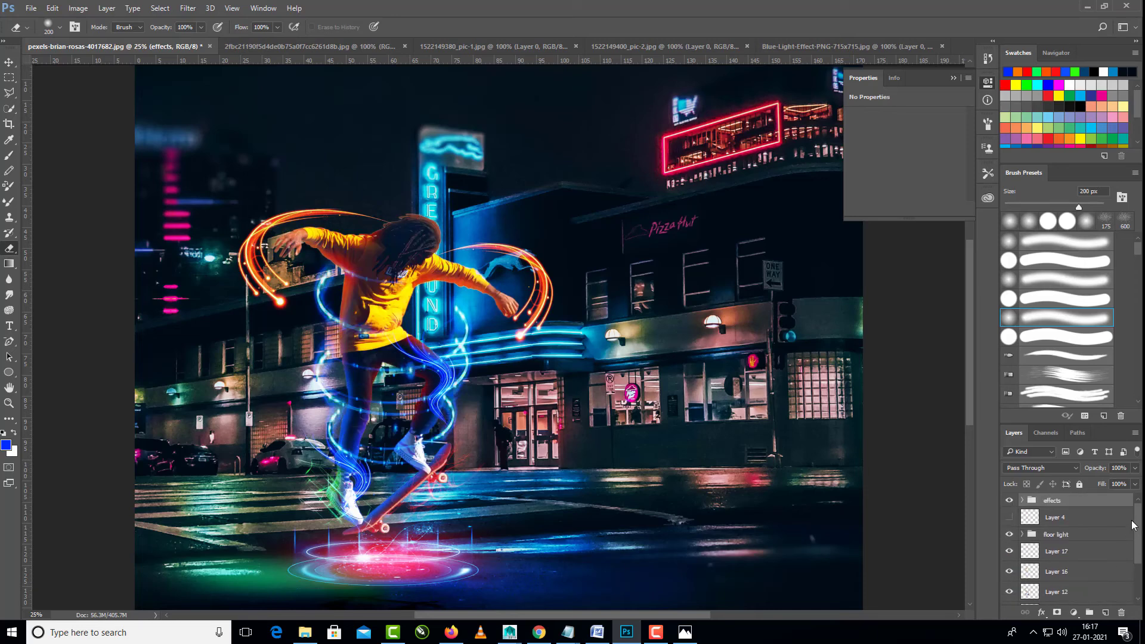
pyautogui.click(1074, 613)
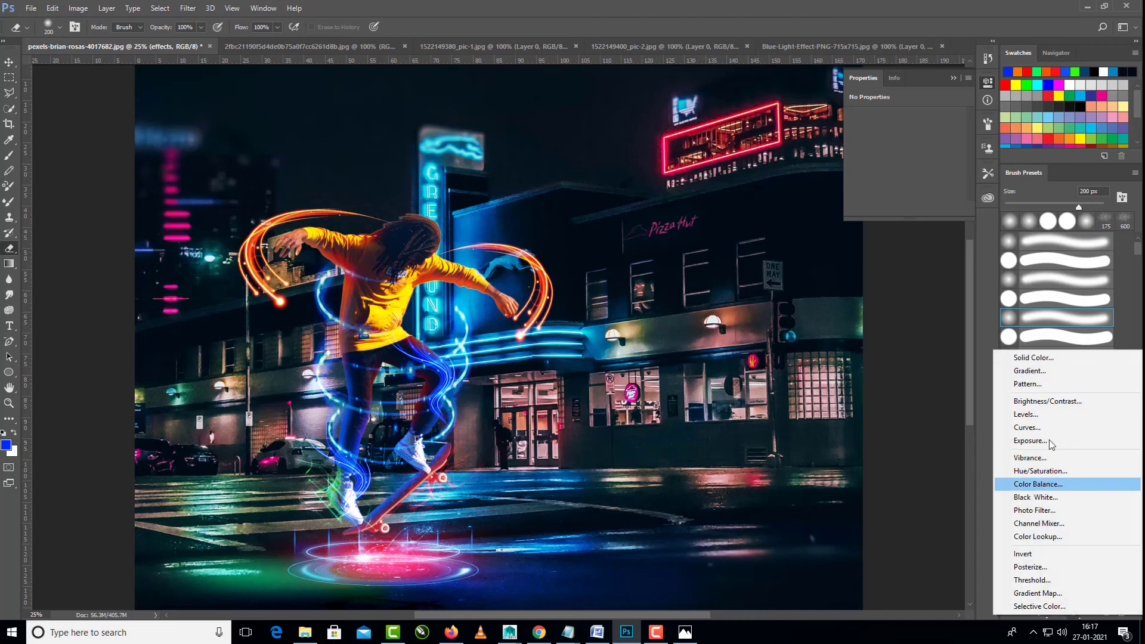
pyautogui.click(1038, 484)
pyautogui.moveTo(908, 145); pyautogui.dragTo(899, 185)
pyautogui.click(883, 208)
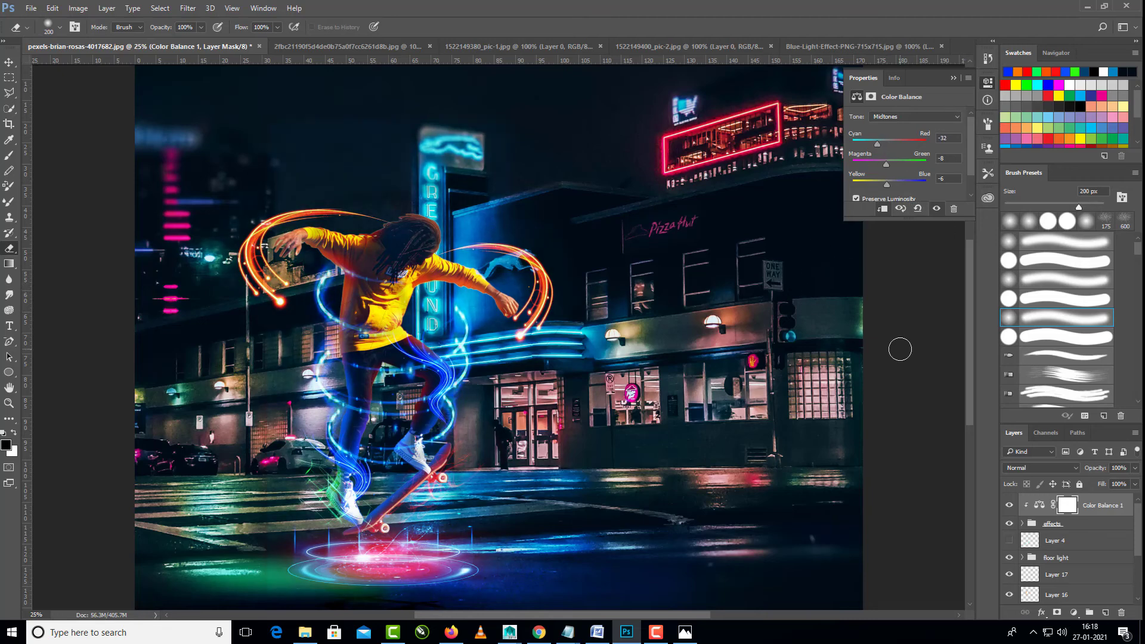
# Step: Add a Brightness/Contrast adjustment on top of the layer stack with brightness 38 and contrast 77
pyautogui.click(1074, 612)
pyautogui.click(1041, 399)
pyautogui.moveTo(905, 143); pyautogui.dragTo(926, 168)
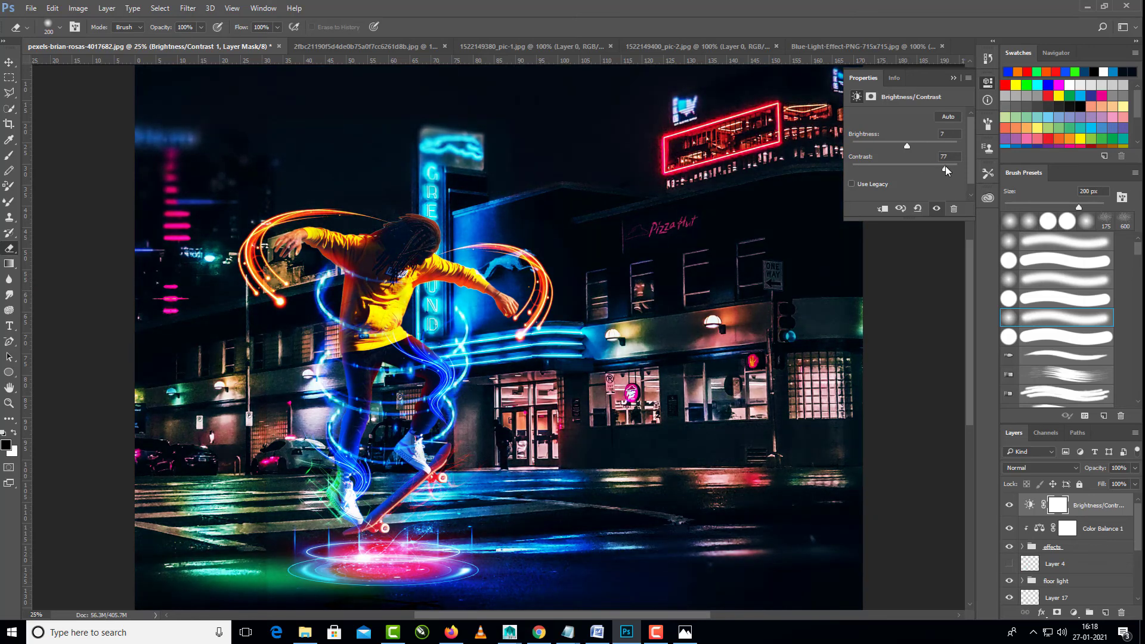
pyautogui.moveTo(907, 145); pyautogui.dragTo(917, 145)
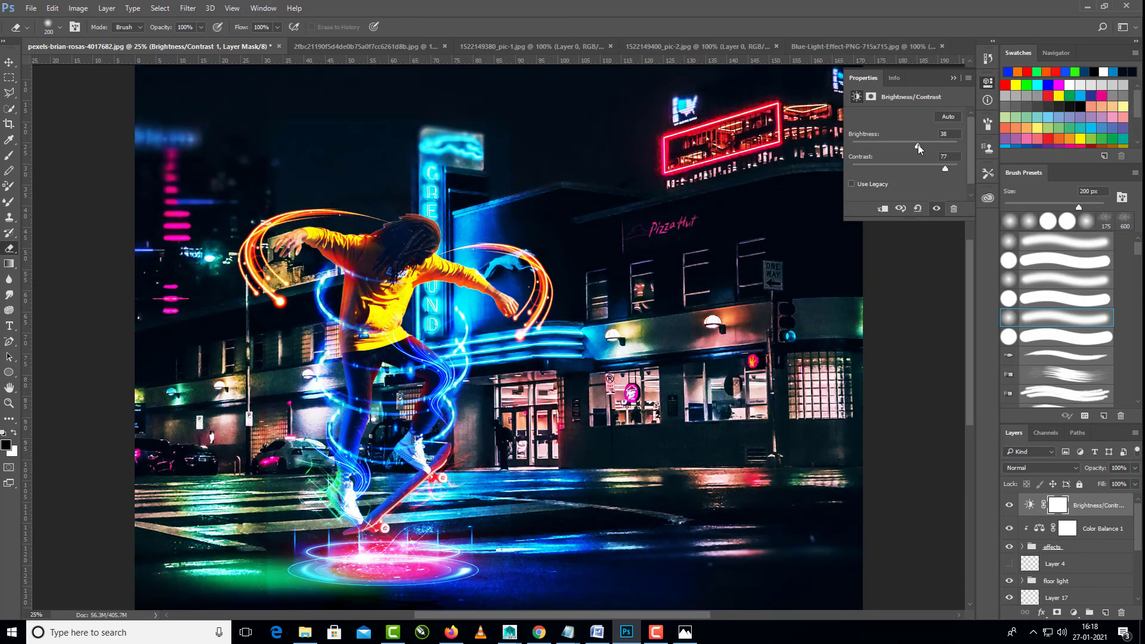
pyautogui.hotkey('ctrl', '-')
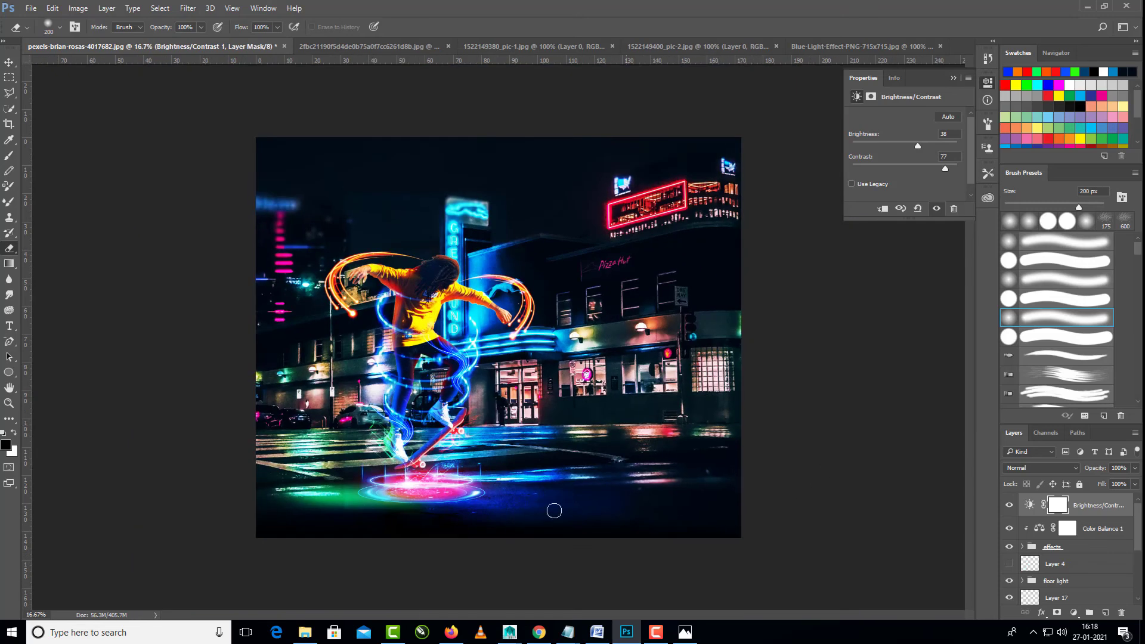
# Step: Toggle the effects group's visibility repeatedly to compare the composite with and without the light effects
pyautogui.scroll(-10, 1068, 546)
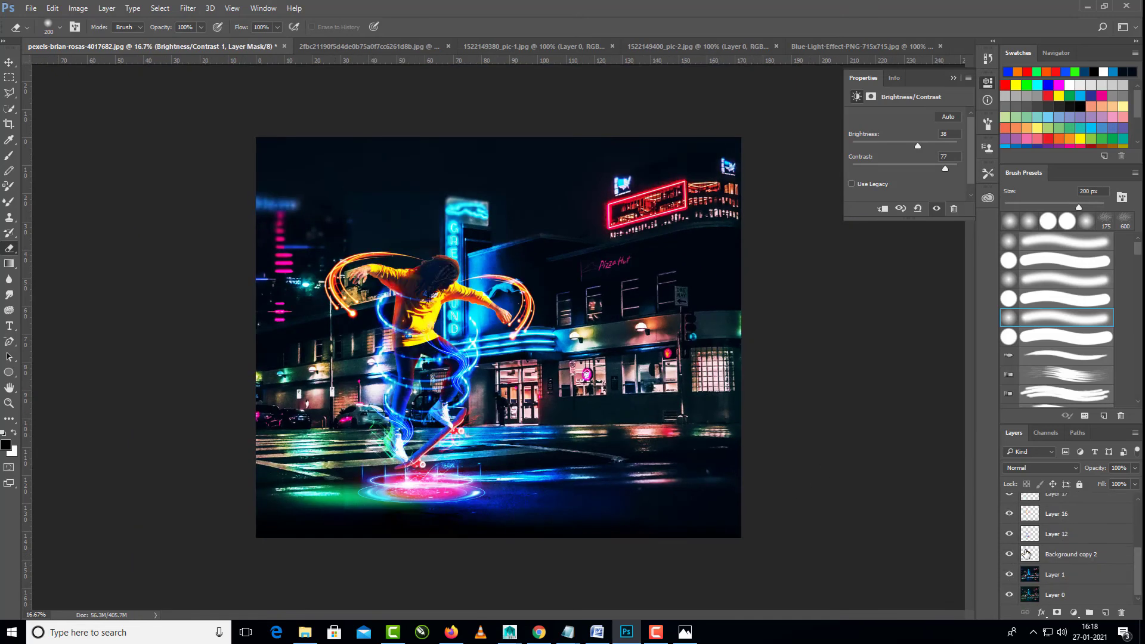
pyautogui.click(1062, 534)
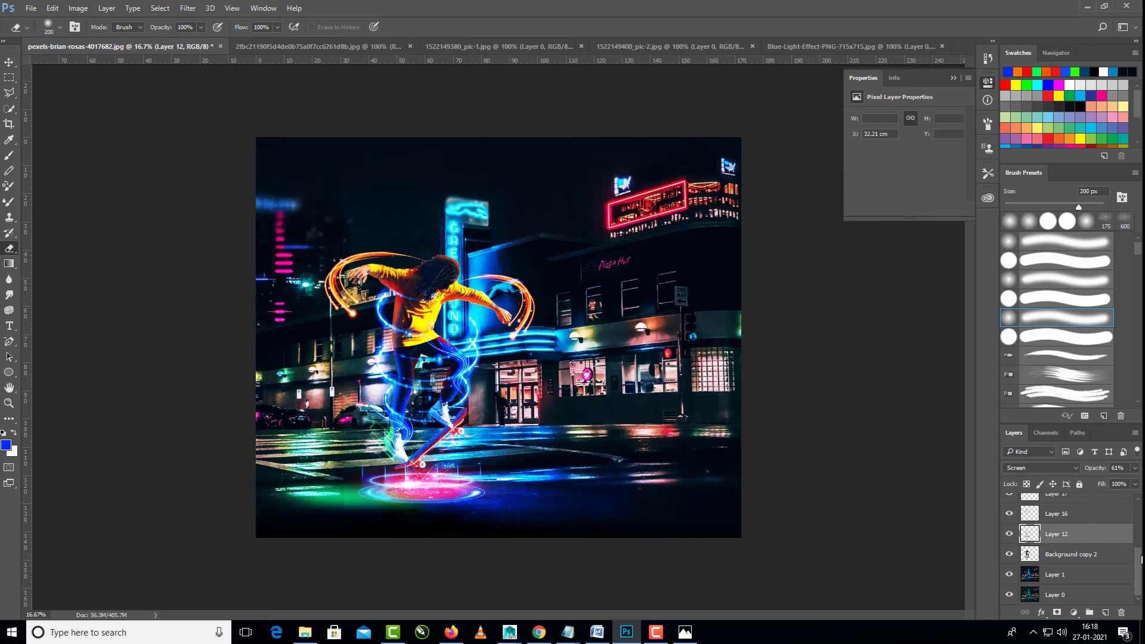
pyautogui.scroll(2, 1014, 519)
pyautogui.click(1072, 544)
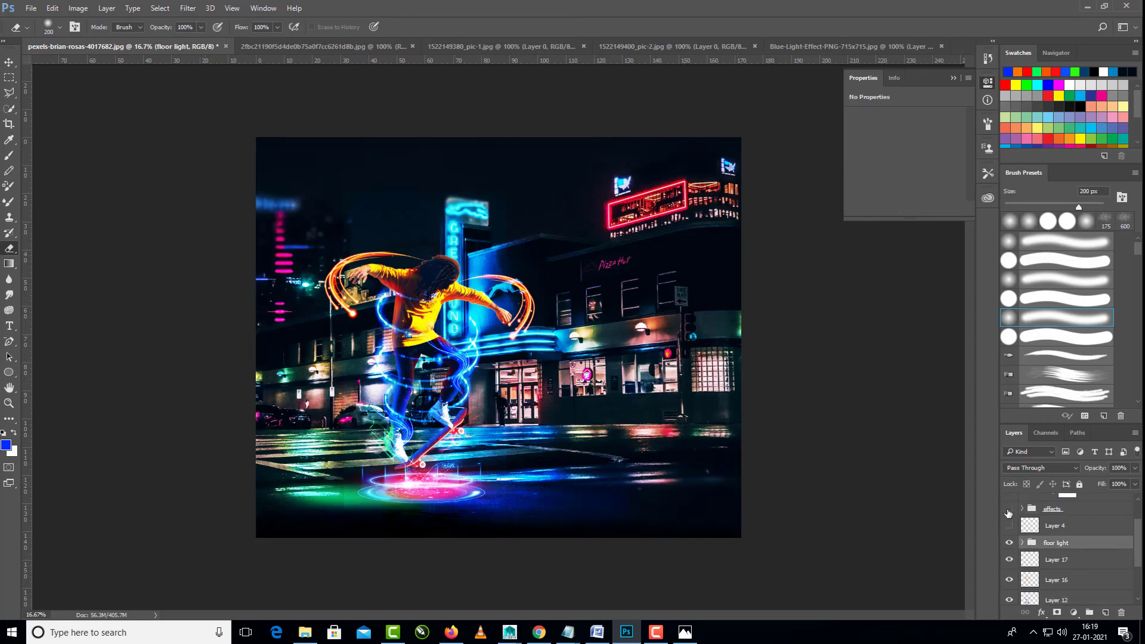
pyautogui.click(1008, 510)
pyautogui.click(1009, 510)
pyautogui.click(1009, 510)
pyautogui.click(1009, 510)
pyautogui.click(1009, 510)
pyautogui.click(1009, 510)
# Step: Expand the effects group and toggle Layers 11 copy, 11, 10, 9 and 6 to examine each light effect
pyautogui.click(1022, 509)
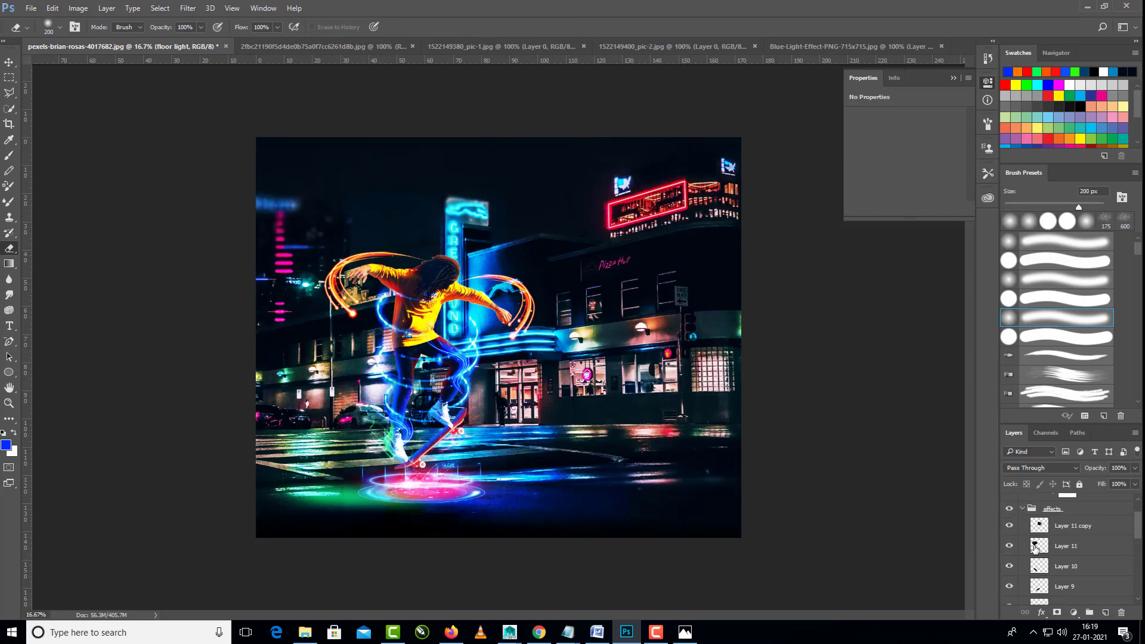
pyautogui.click(1009, 526)
pyautogui.click(1009, 526)
pyautogui.click(1009, 546)
pyautogui.click(1009, 546)
pyautogui.click(1009, 566)
pyautogui.click(1009, 566)
pyautogui.click(1009, 586)
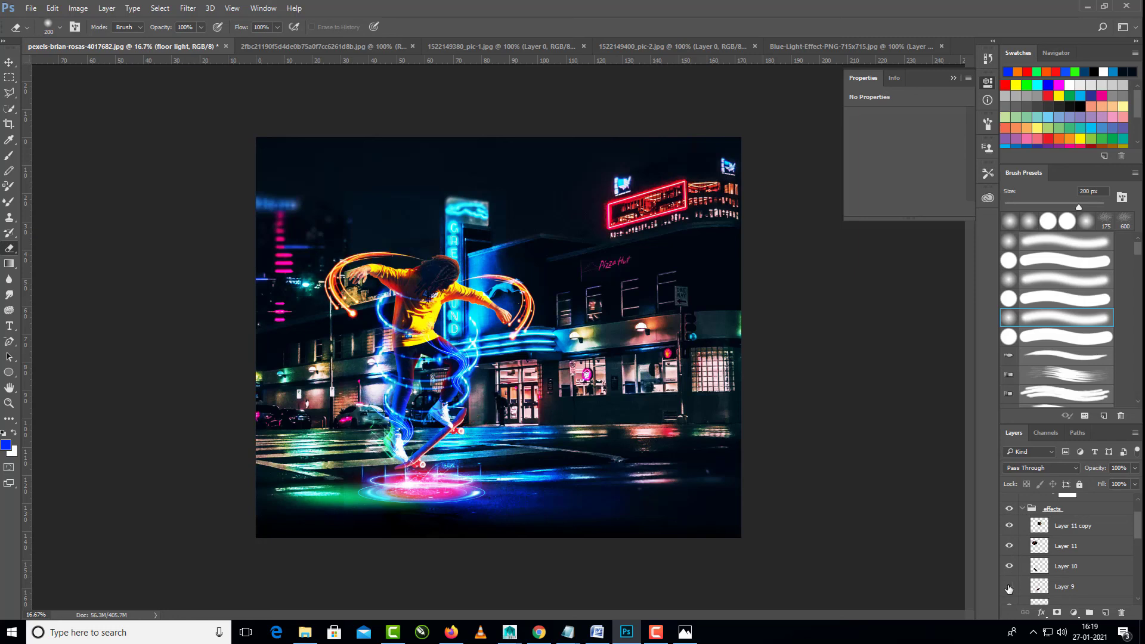
pyautogui.click(1009, 586)
pyautogui.scroll(-2, 1009, 586)
pyautogui.click(1009, 585)
pyautogui.click(1010, 585)
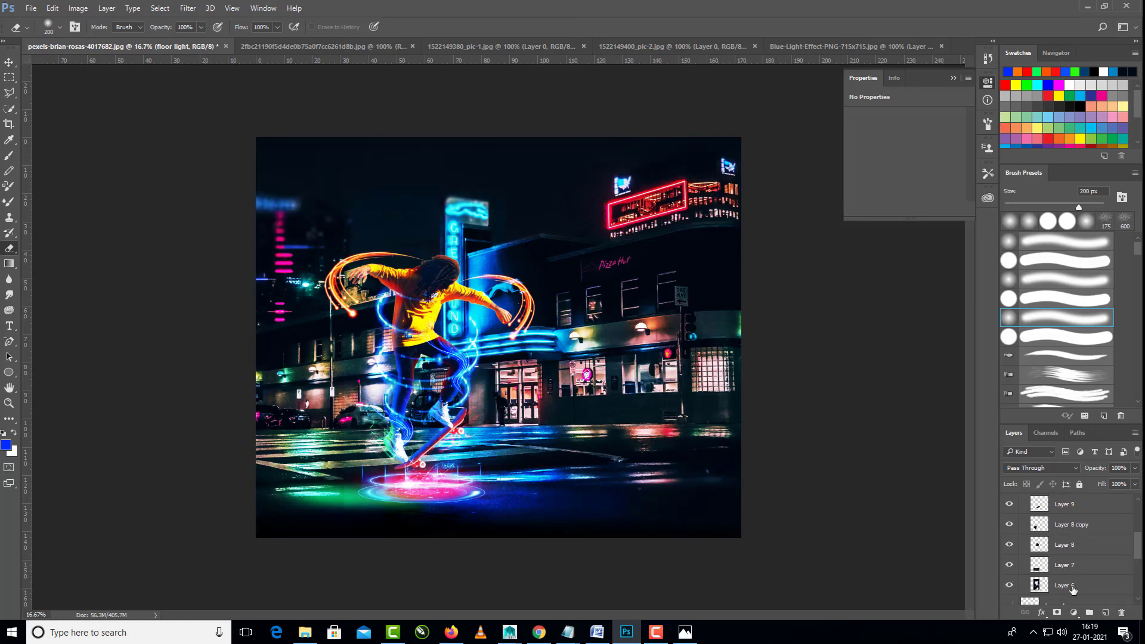
# Step: Select Layer 6 in the effects group and enlarge the eraser to 600 px
pyautogui.click(1072, 587)
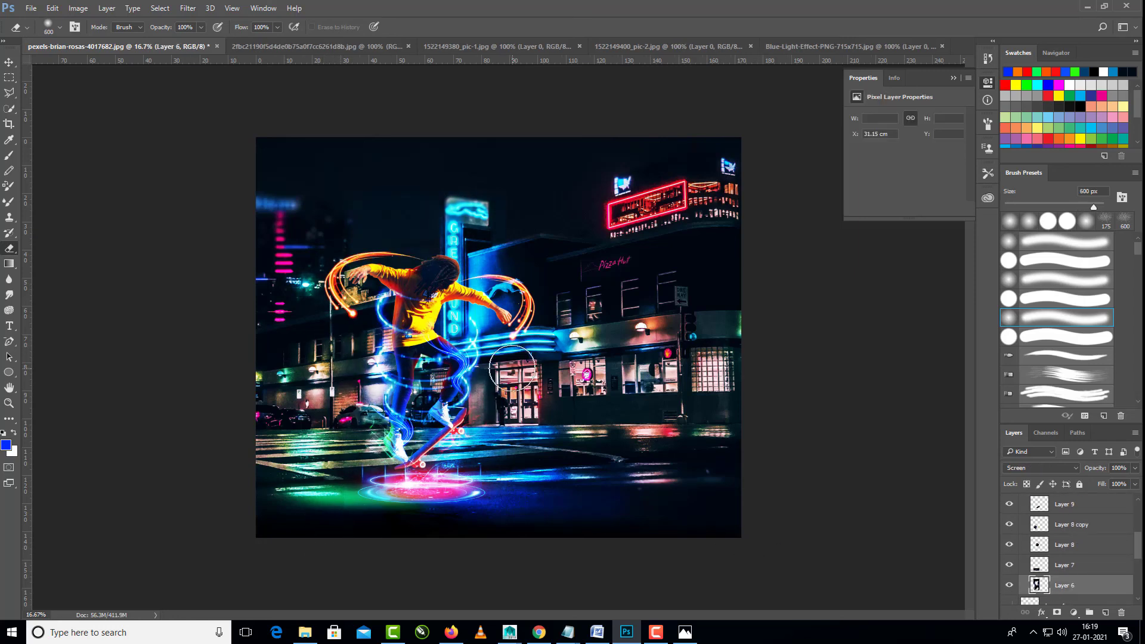
pyautogui.press(']')
pyautogui.press(']')
pyautogui.press(']')
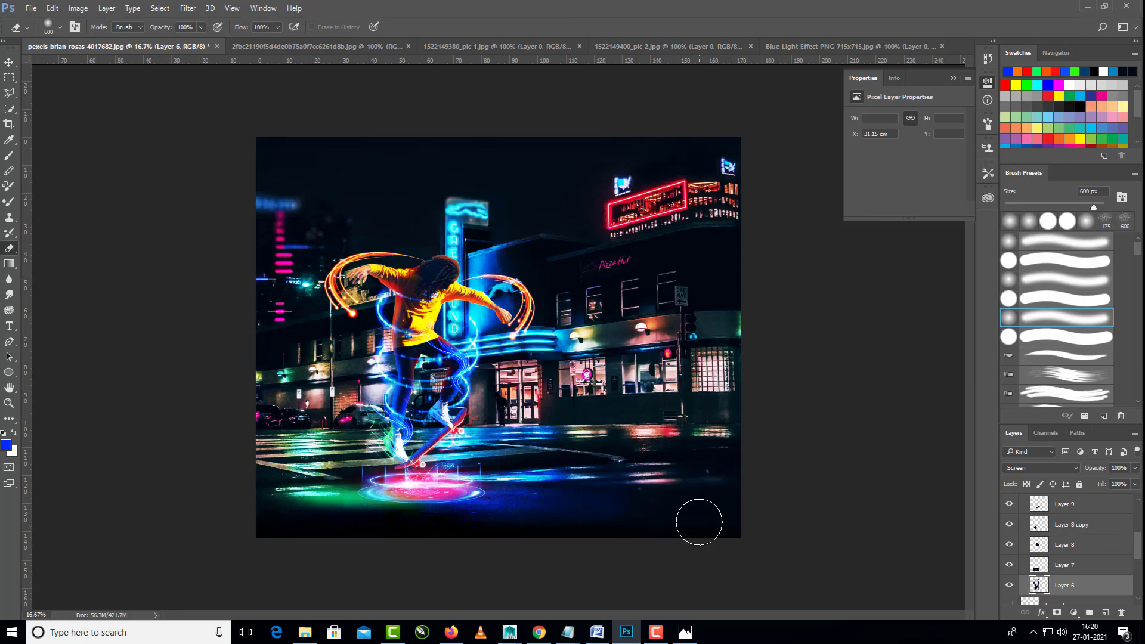
pyautogui.hotkey('ctrl', '+')
pyautogui.hotkey('ctrl', '+')
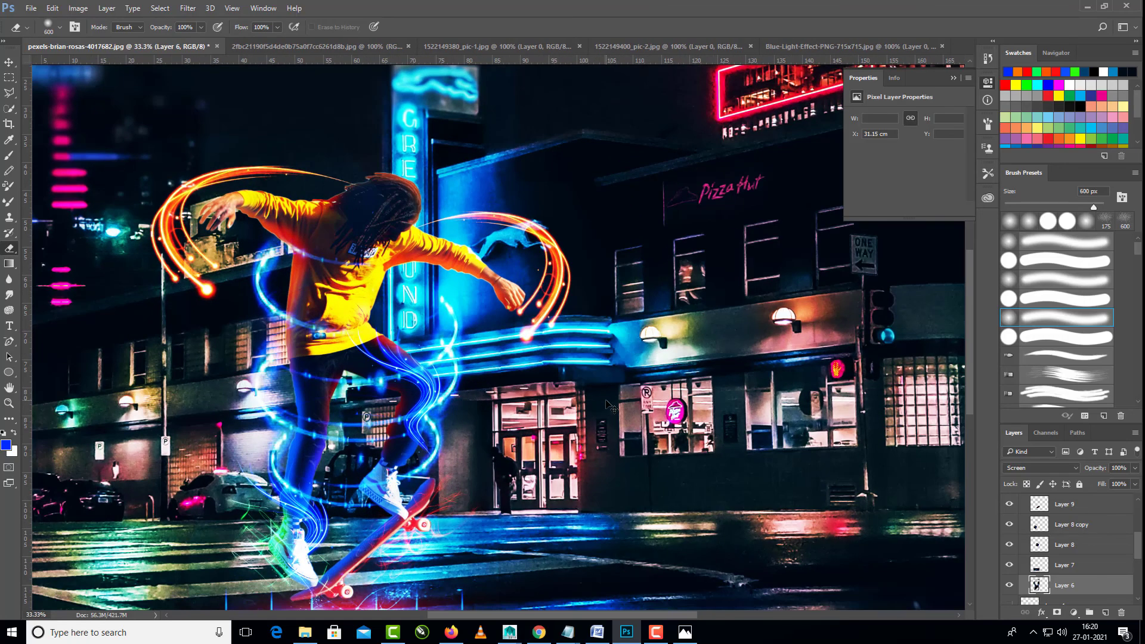
pyautogui.hotkey('ctrl', '-')
pyautogui.hotkey('ctrl', '-')
pyautogui.click(655, 631)
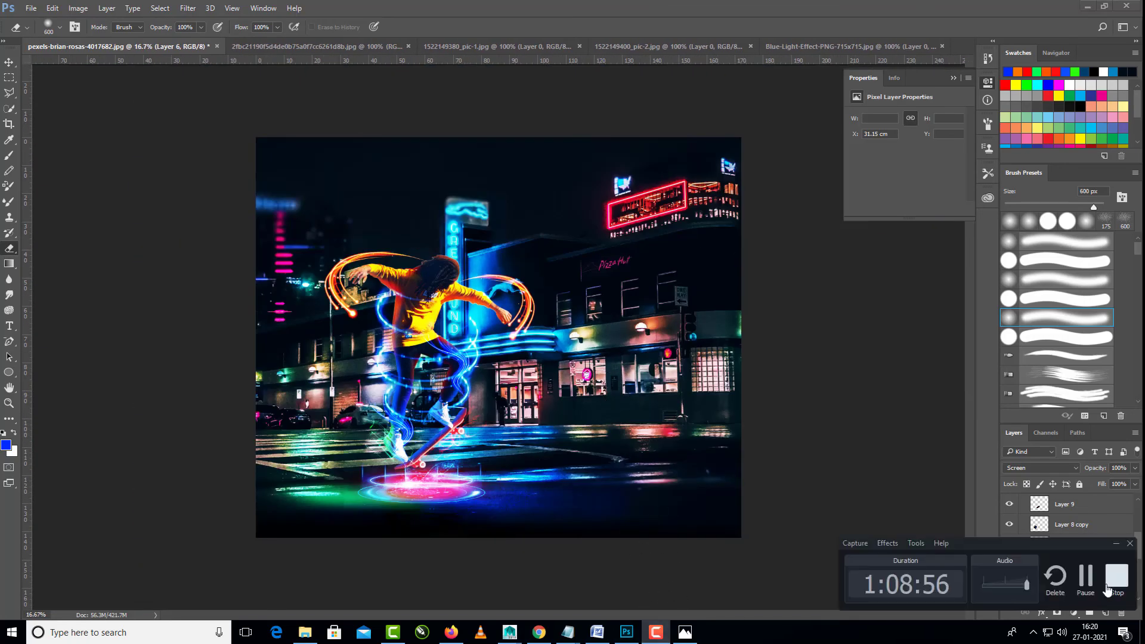